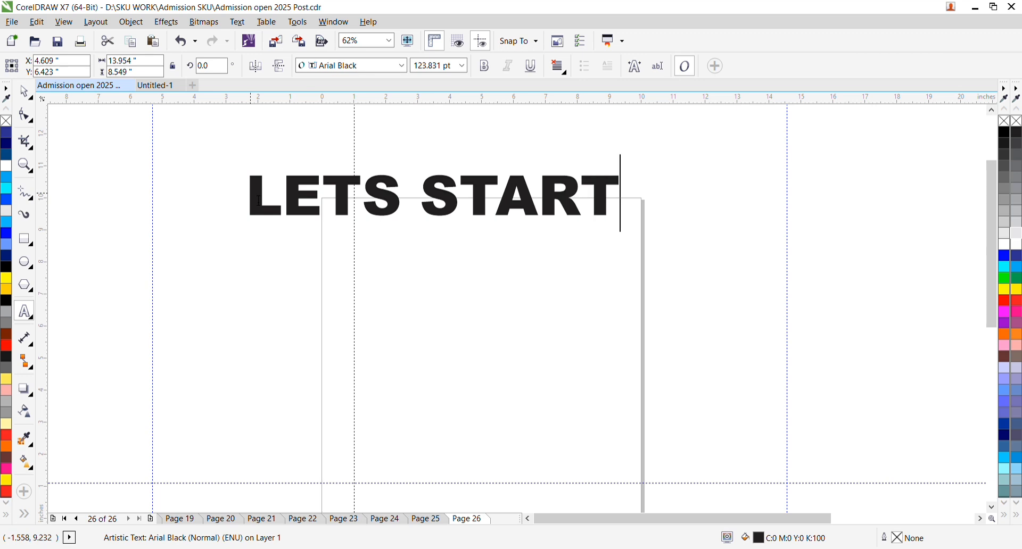
Step: Add six dots after "LETS START" and enlarge the text to about 26.6 inches wide
type("......")
key("Escape")
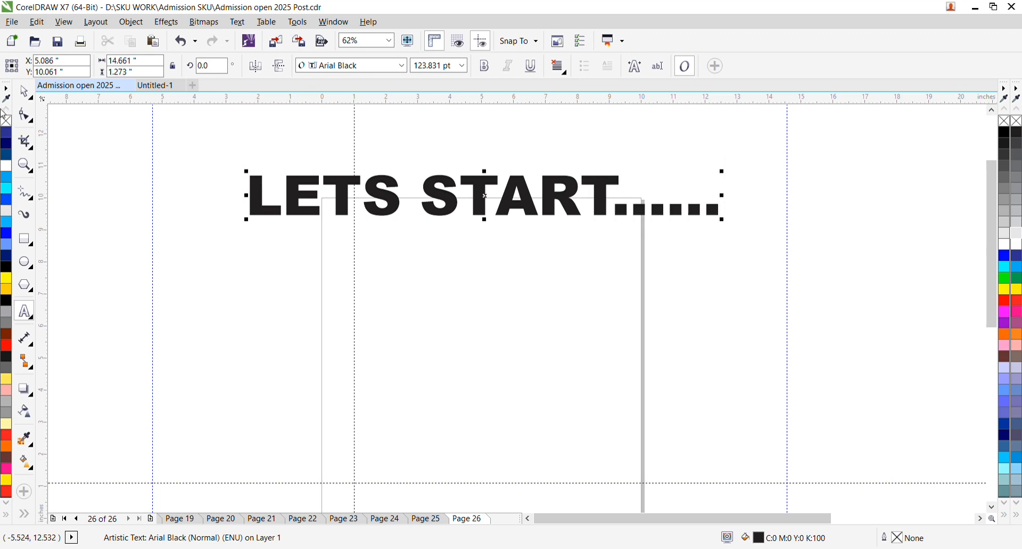
key("space")
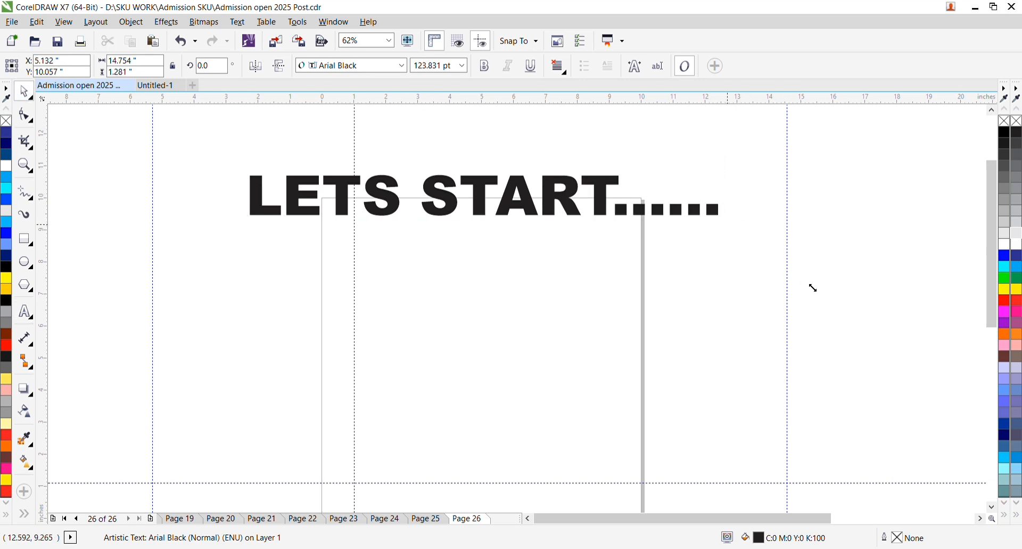
left_click_drag(813, 287, 849, 294)
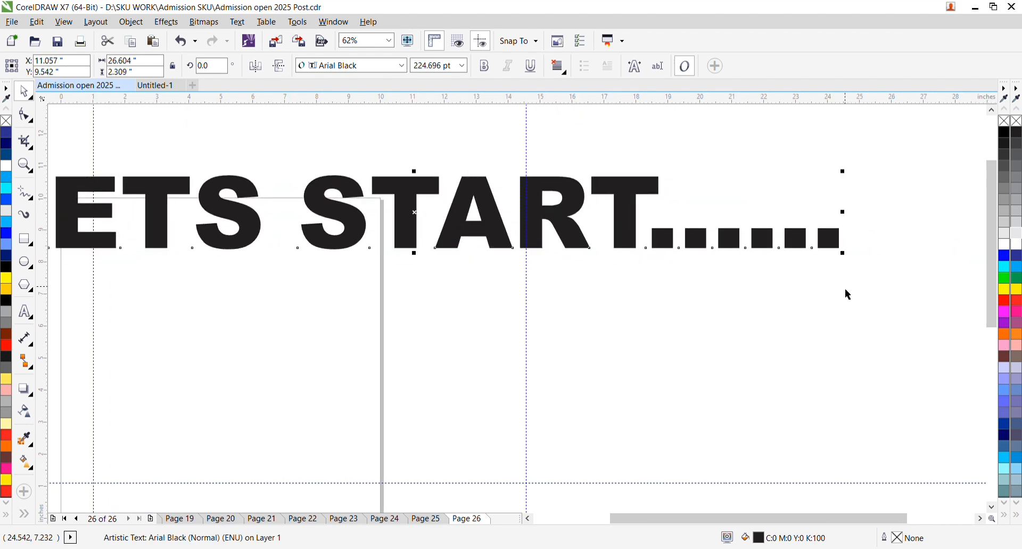
Step: Delete the whole "LETS START......" text so that page 26 is empty
left_click(20, 316)
left_click(174, 248)
key("ctrl+a")
key("BackSpace")
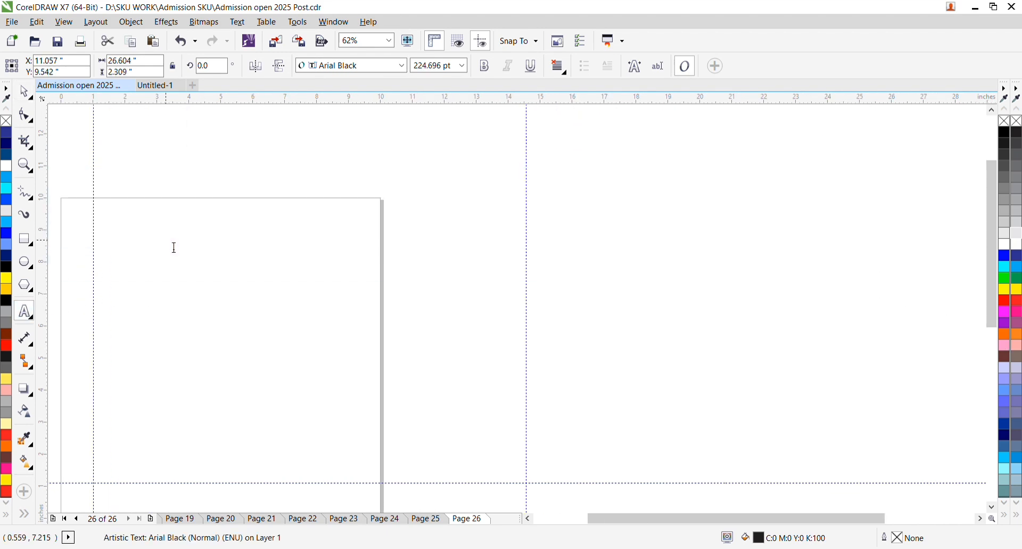
scroll(379, 237, "down", 2)
scroll(302, 294, "up", 2)
scroll(309, 296, "down", 2)
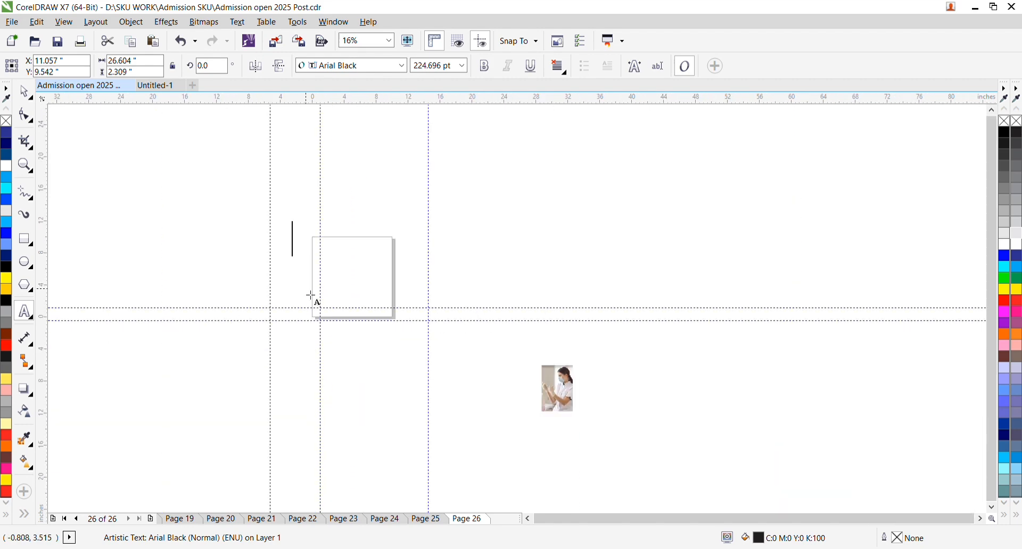
scroll(289, 311, "down", 1)
scroll(343, 271, "up", 2)
left_click(25, 94)
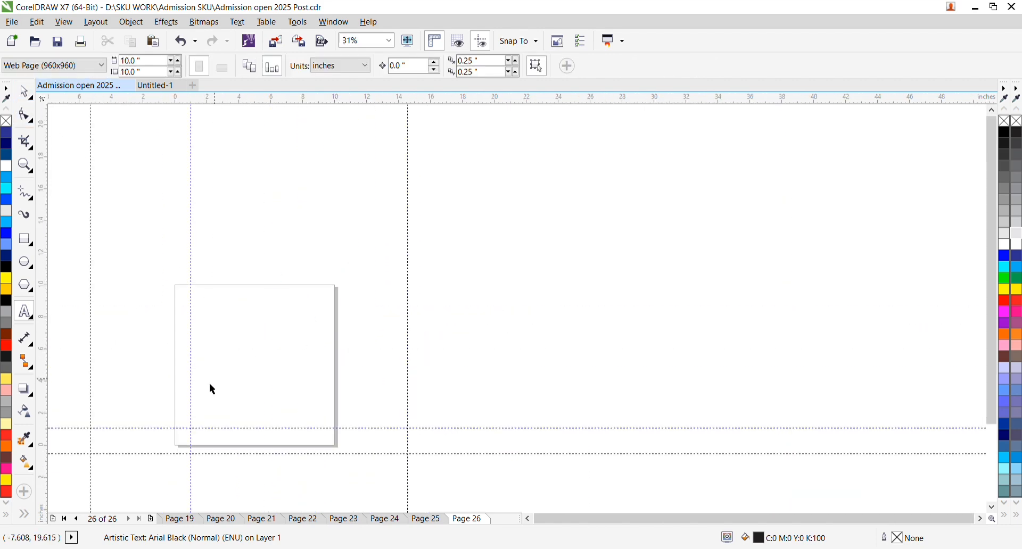
Step: Cover the page with a 10 × 10 inch rectangle and fill it with blue (#0494C9)
scroll(237, 346, "up", 2)
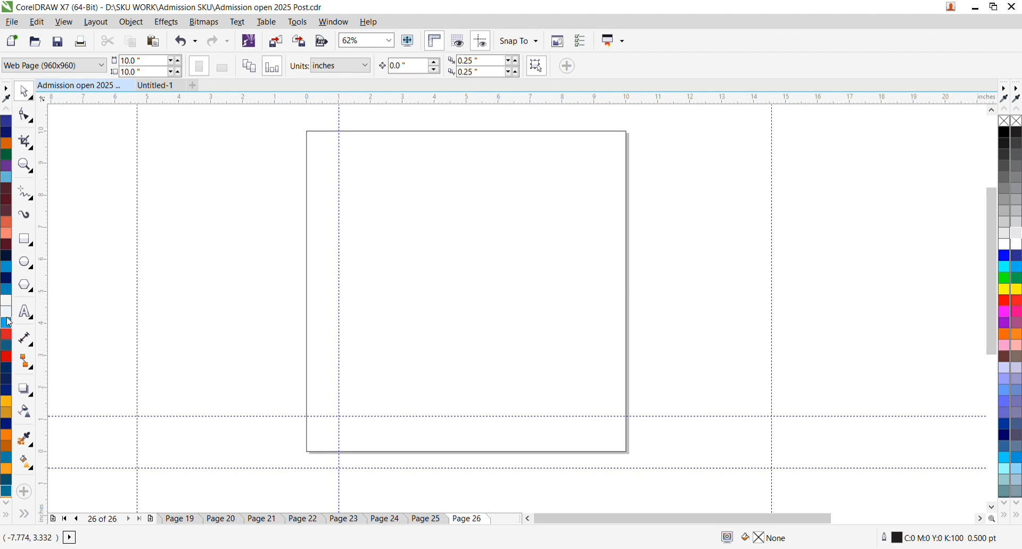
left_click(400, 264)
left_click(6, 269)
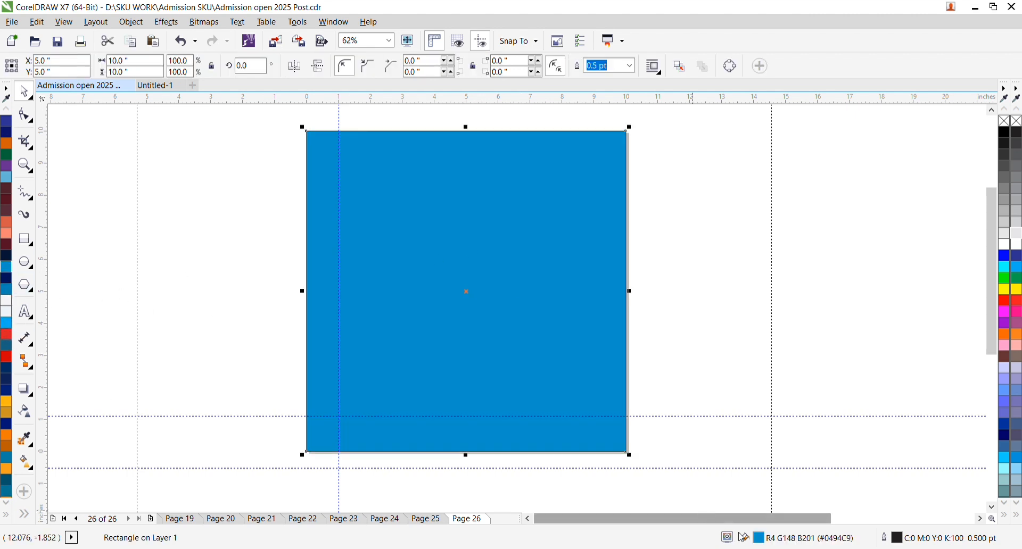
Step: Give the background rectangle a fountain fill from light blue at the top to white at the bottom, and remove its outline
left_click(686, 220)
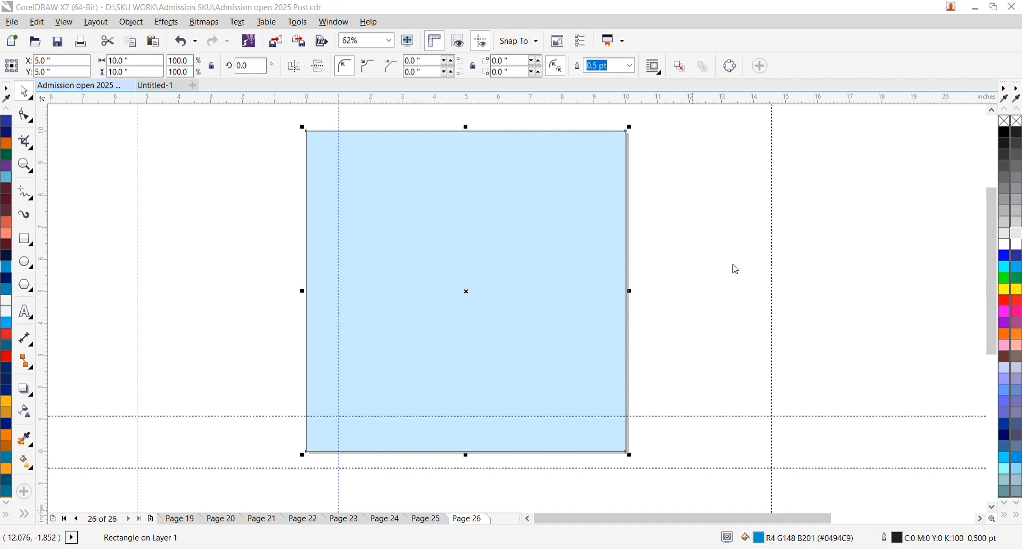
left_click(684, 184)
left_click_drag(716, 261, 696, 217)
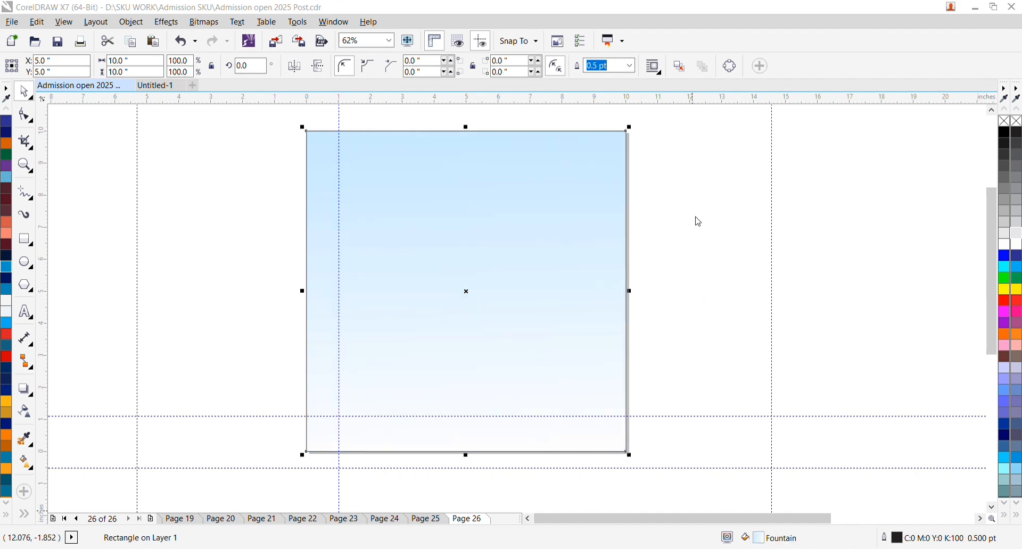
left_click(883, 390)
right_click(1003, 121)
left_click(679, 264)
scroll(480, 238, "down", 1)
scroll(460, 228, "up", 1)
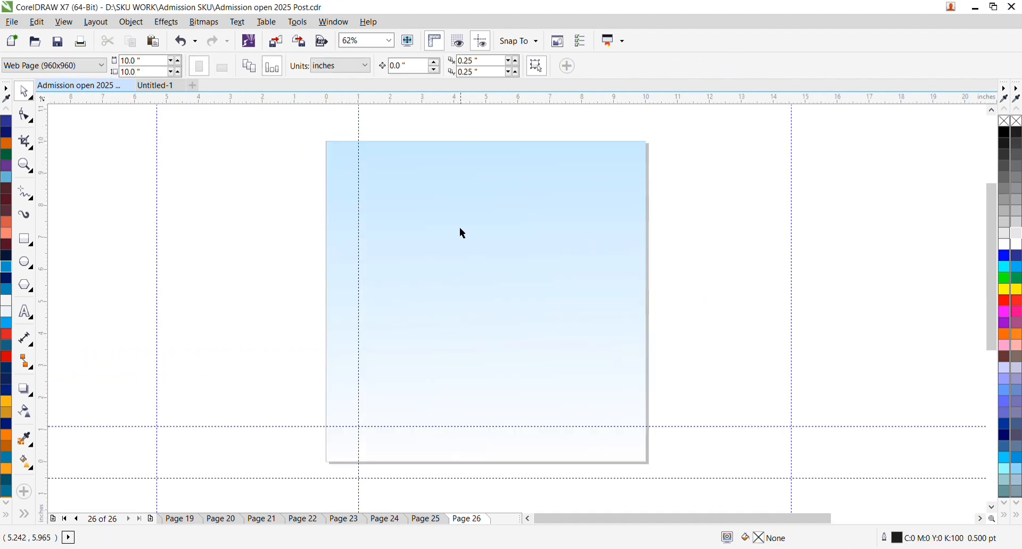
Step: Draw an upright rectangle about 3.78 × 6.2 inches on the right half of the page
left_click(508, 322)
left_click(25, 239)
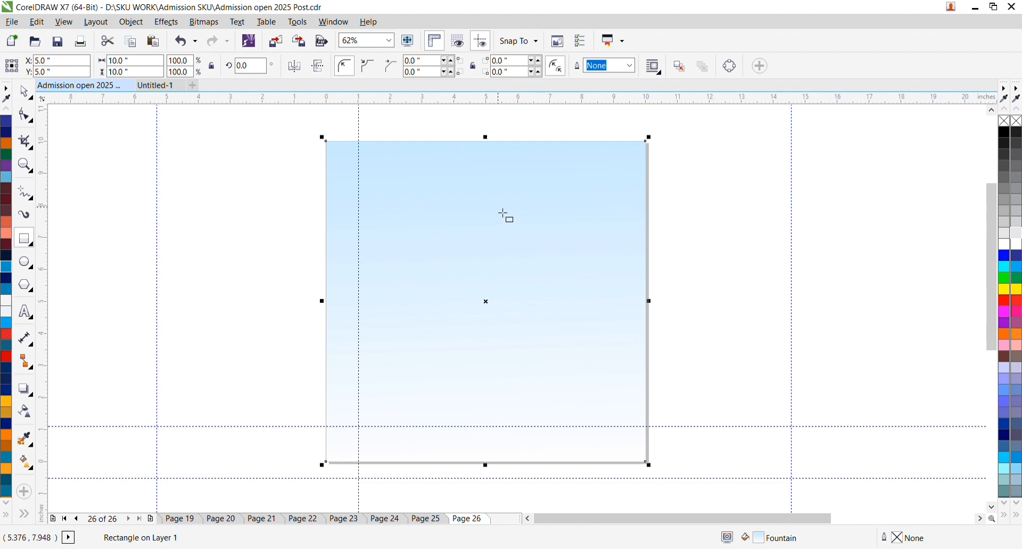
left_click_drag(498, 207, 622, 409)
key("space")
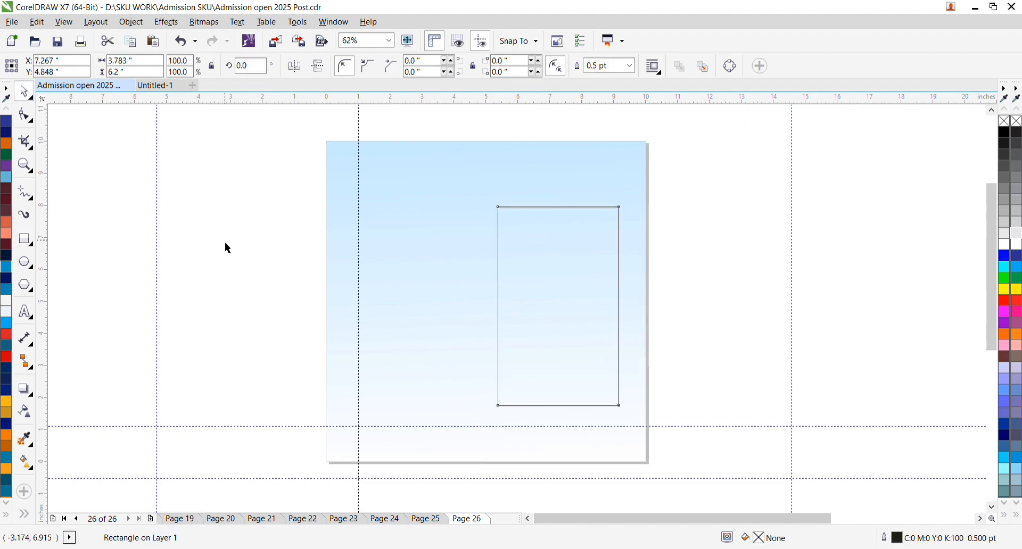
Step: Round the upright rectangle's two top corners by 5 inches and its bottom-left corner by 2 inches
type("5")
key("Return")
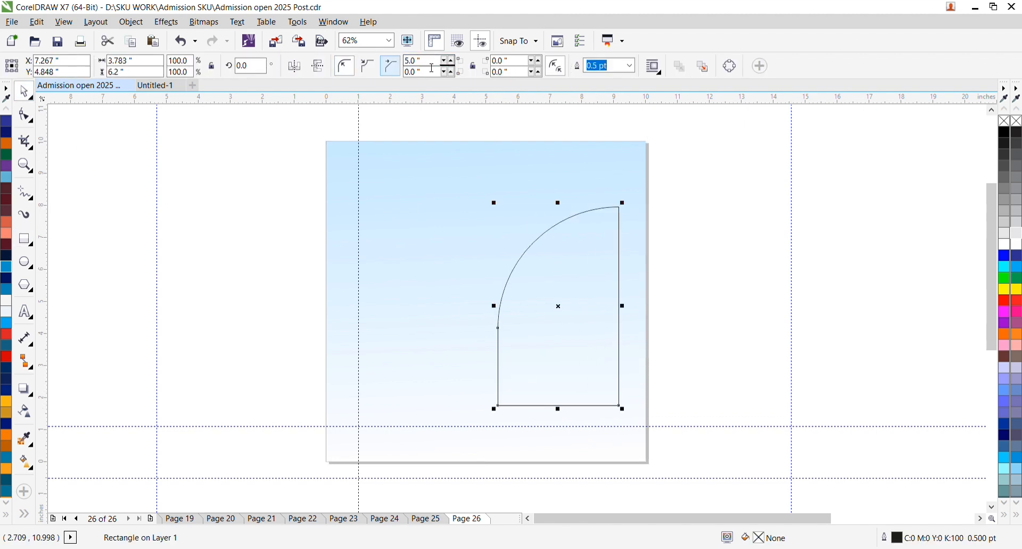
type("5")
key("Return")
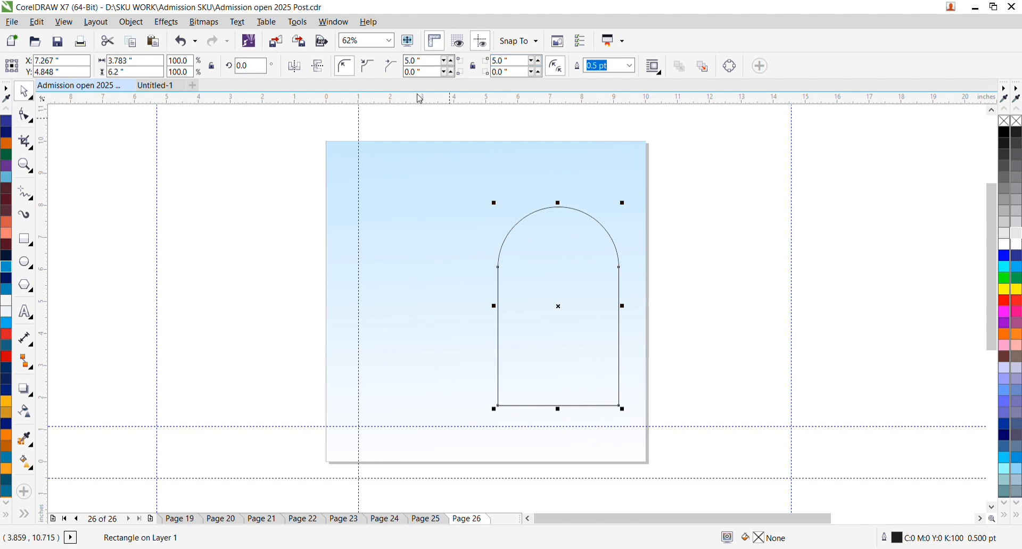
left_click_drag(426, 72, 304, 78)
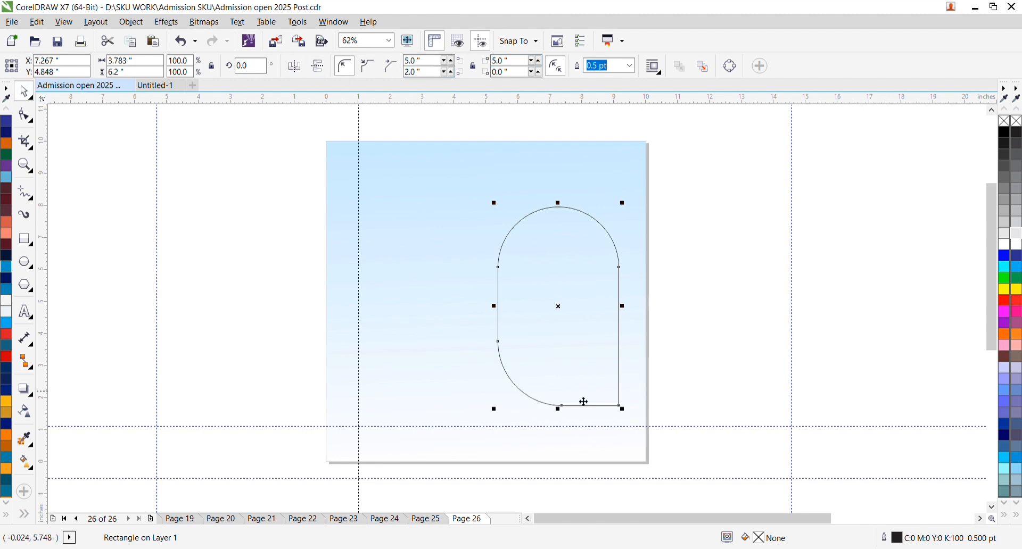
key("Escape")
Step: Fill the rounded shape with navy blue (#00145C) and remove its outline
left_click(567, 326)
left_click(6, 277)
key("Escape")
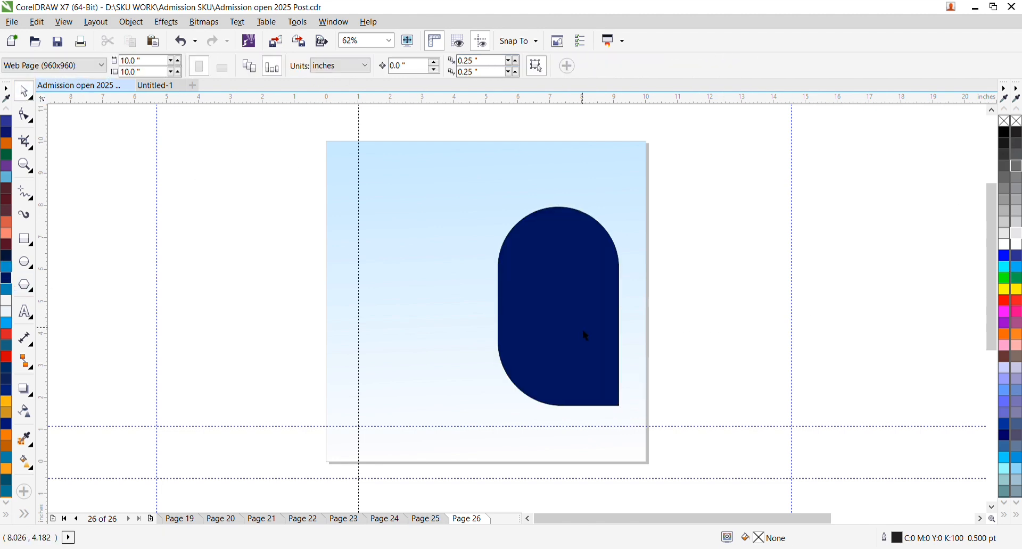
left_click(587, 336)
key("Escape")
left_click(563, 343)
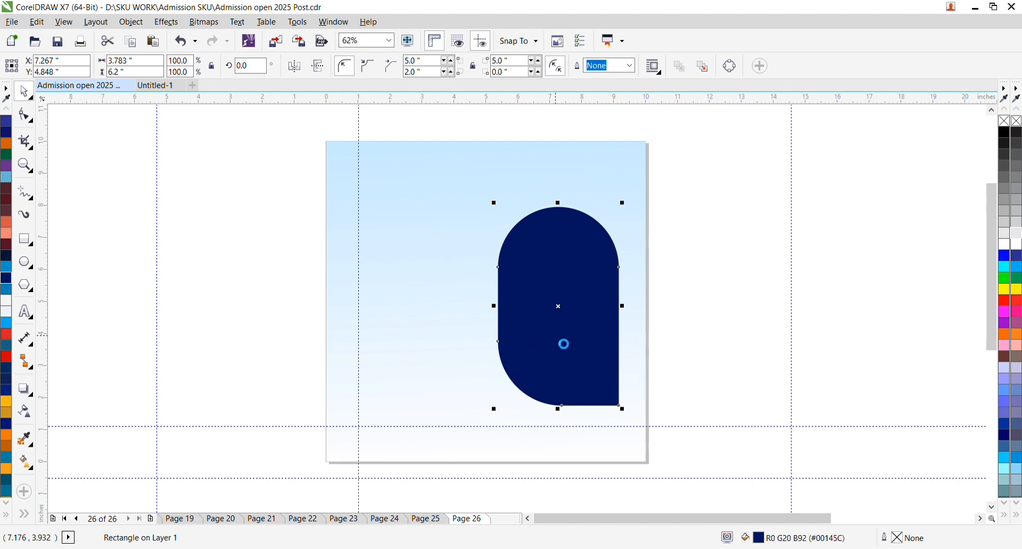
left_click(546, 283)
key("Escape")
Step: Duplicate the navy shape, mirror the copy vertically, and place it on the left half of the page
left_click(550, 303)
key("plus")
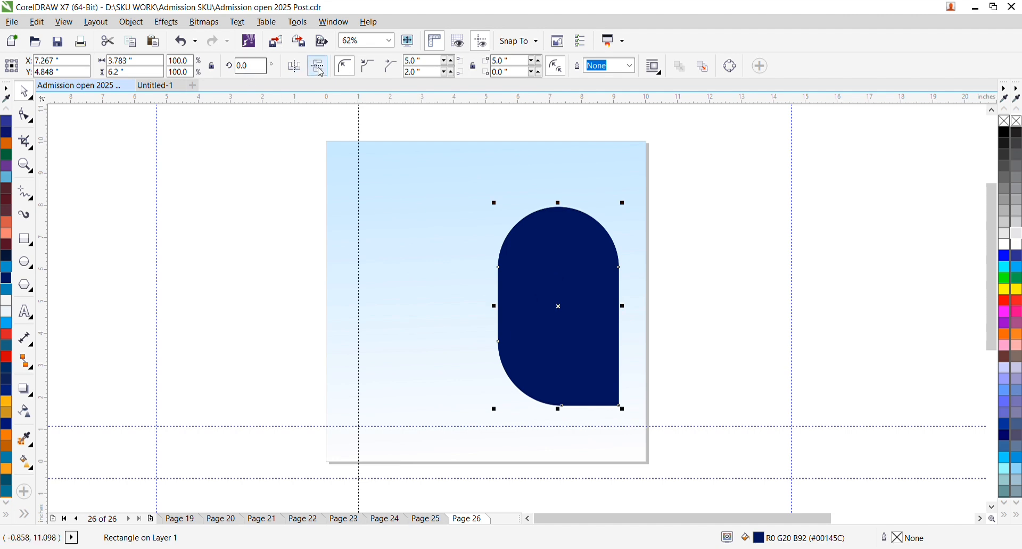
left_click(318, 66)
left_click(294, 66)
left_click_drag(538, 253, 415, 244)
left_click_drag(466, 300, 474, 263)
left_click(296, 67)
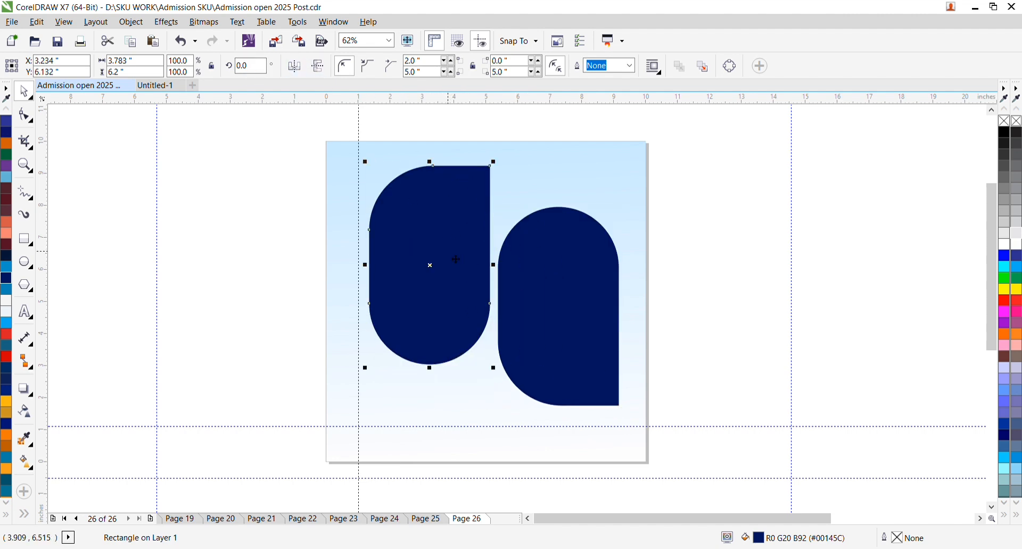
Step: Move the right and left navy shapes slightly down on the page
left_click_drag(540, 331, 556, 356)
left_click(664, 351)
left_click_drag(403, 274, 405, 290)
left_click(676, 380)
Step: Fill the left rounded shape with white
left_click(447, 341)
left_click(1016, 245)
left_click(956, 281)
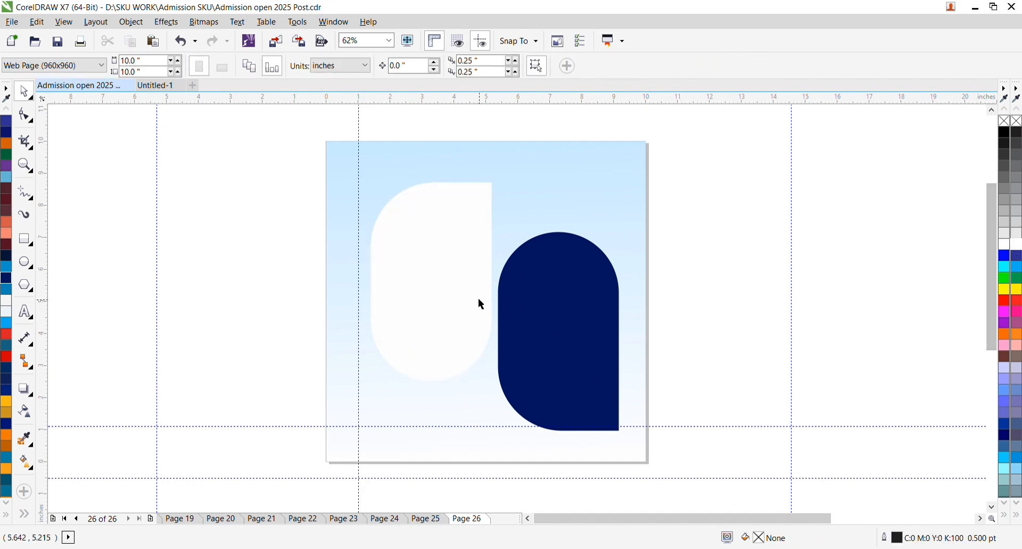
scroll(477, 292, "up", 1)
left_click(402, 273)
scroll(398, 271, "down", 1)
left_click(920, 247)
scroll(458, 261, "down", 1)
scroll(462, 282, "up", 1)
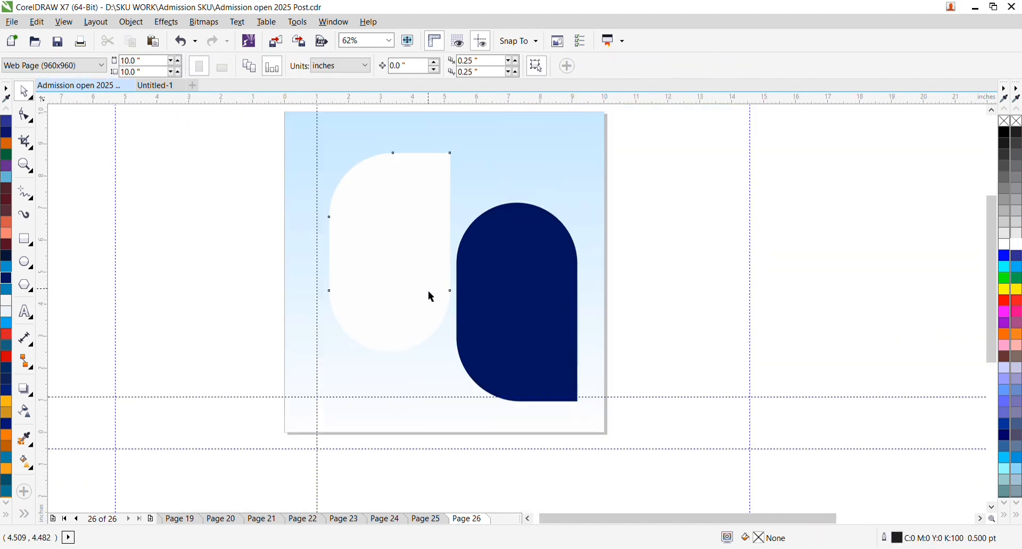
Step: Fill the left rounded shape with navy blue (#00145C) and the right one with white
left_click(429, 294)
left_click(6, 278)
key("Escape")
left_click(556, 316)
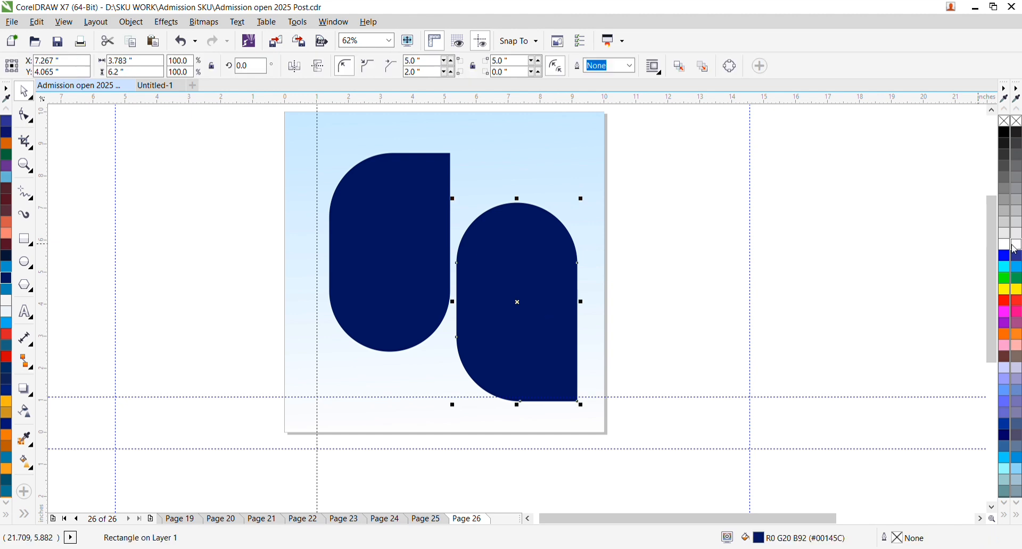
left_click(1016, 246)
left_click(667, 344)
Step: Give both rounded shapes a white 3 pt outline
left_click(434, 298)
left_click(506, 348, "shift")
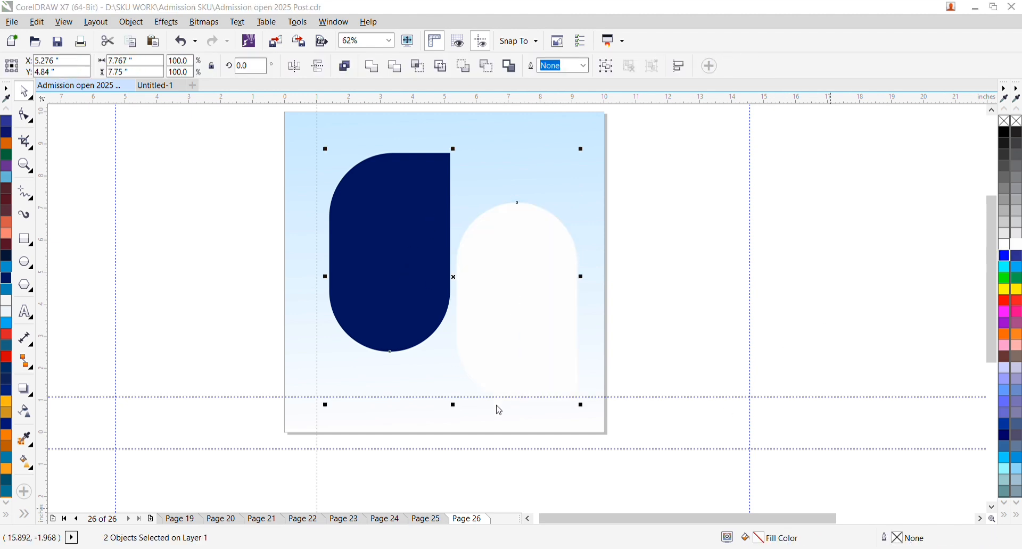
left_click(666, 275)
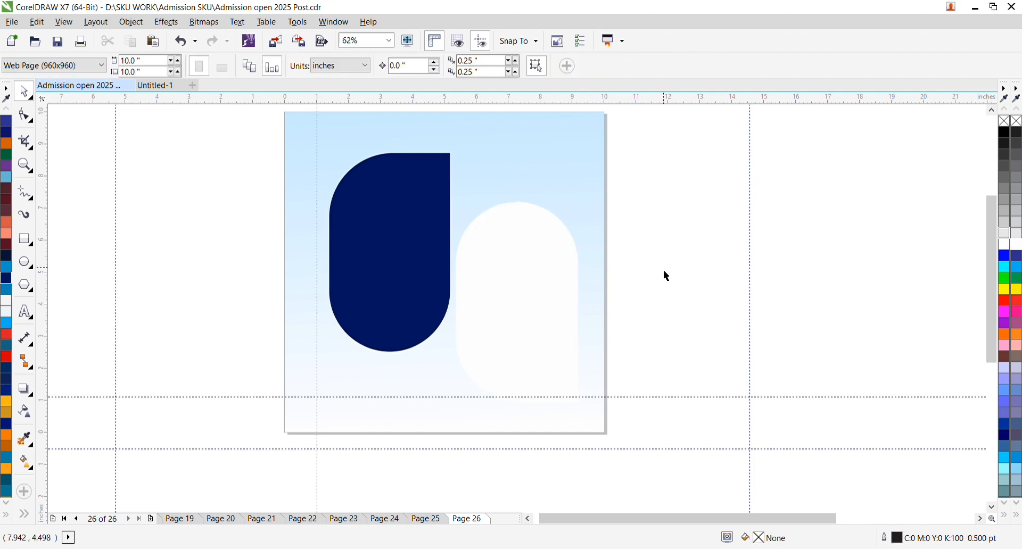
Step: PowerClip the photo of the masked nurse into the right rounded shape, and scale and position it to fill the frame
scroll(616, 307, "down", 2)
left_click_drag(956, 500, 660, 346)
scroll(660, 346, "up", 2)
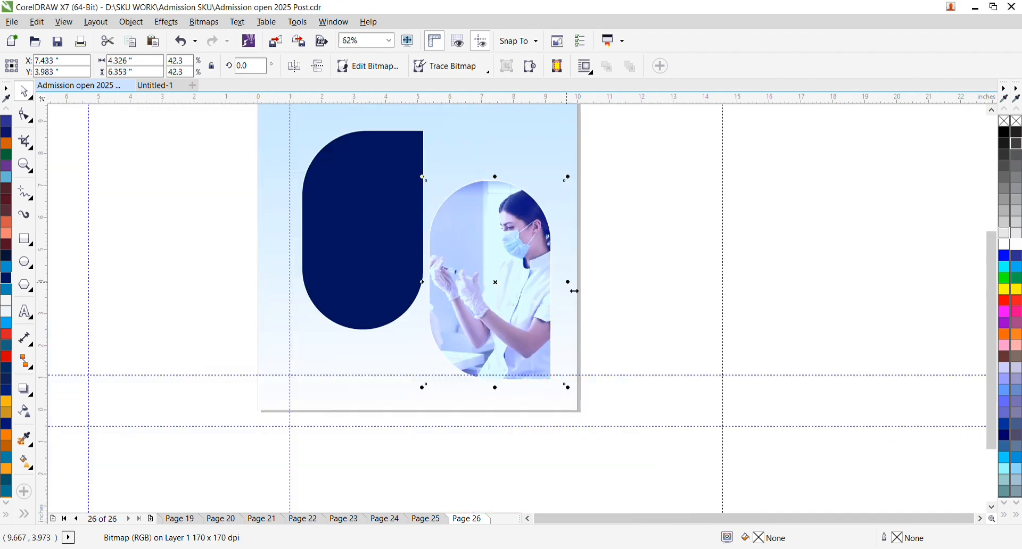
left_click_drag(568, 283, 560, 282)
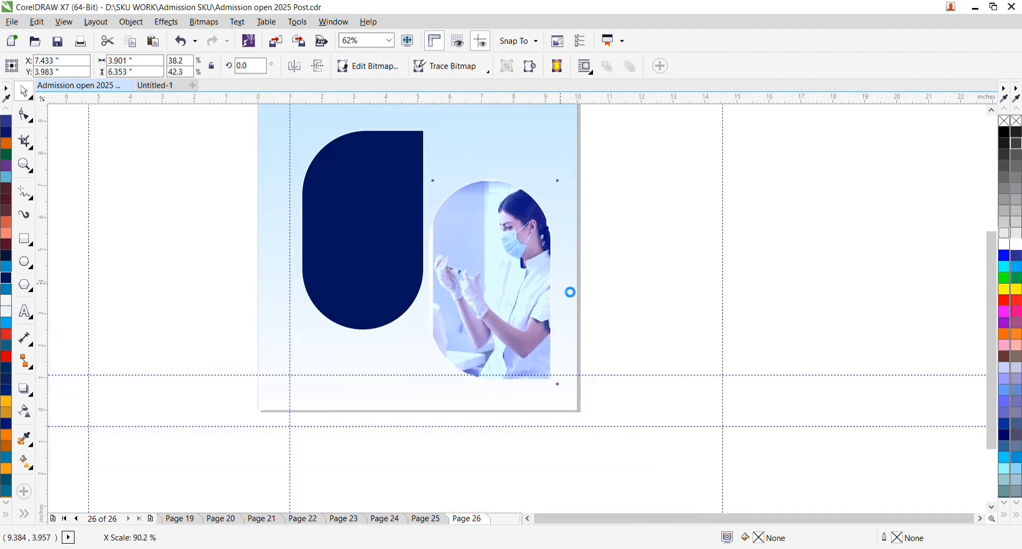
left_click_drag(514, 229, 519, 229)
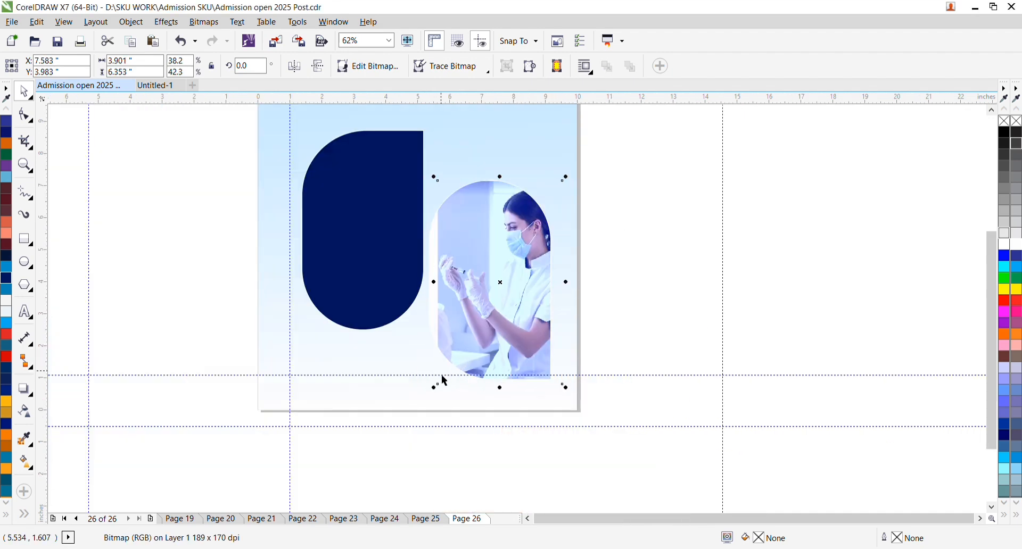
left_click_drag(439, 392, 425, 403)
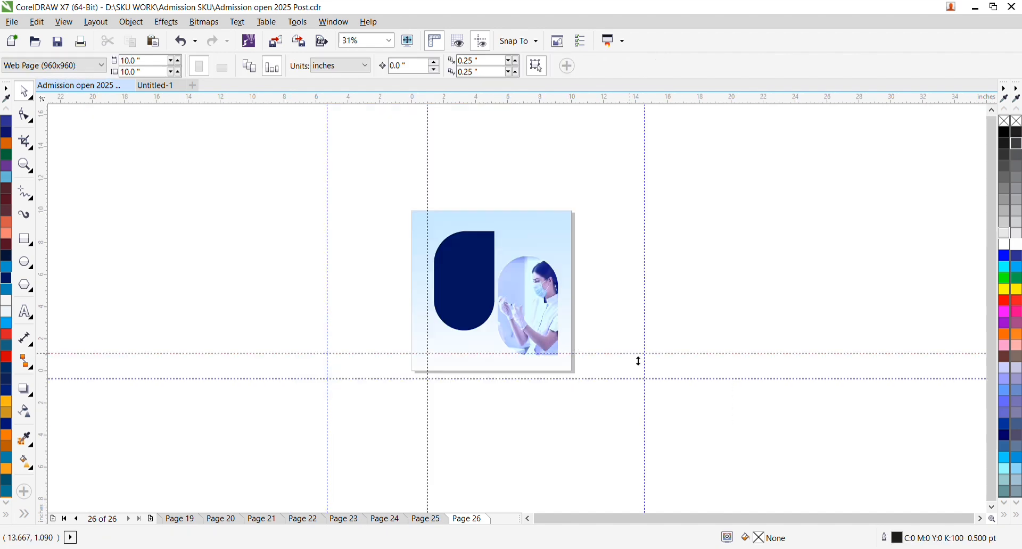
Step: Make a copy of the photo frame enlarged to about 105% and delete the photo inside the copy
left_click(595, 325)
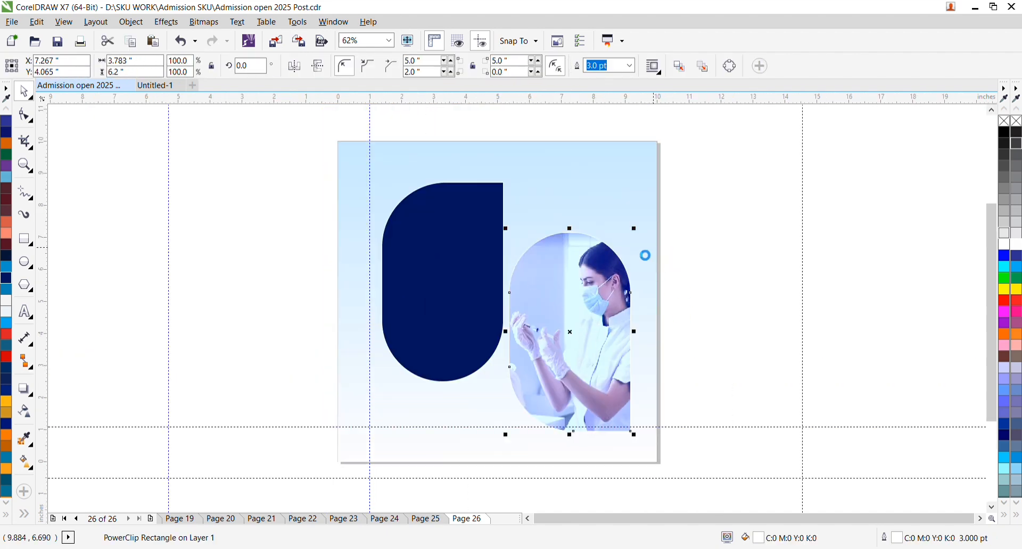
left_click_drag(635, 232, 639, 220)
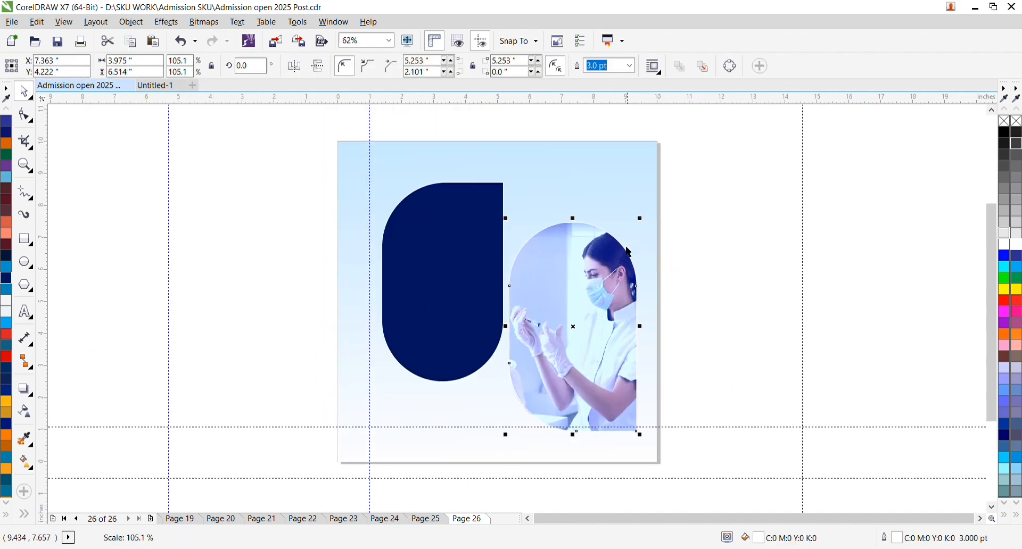
left_click(558, 451)
key("Delete")
left_click(568, 325)
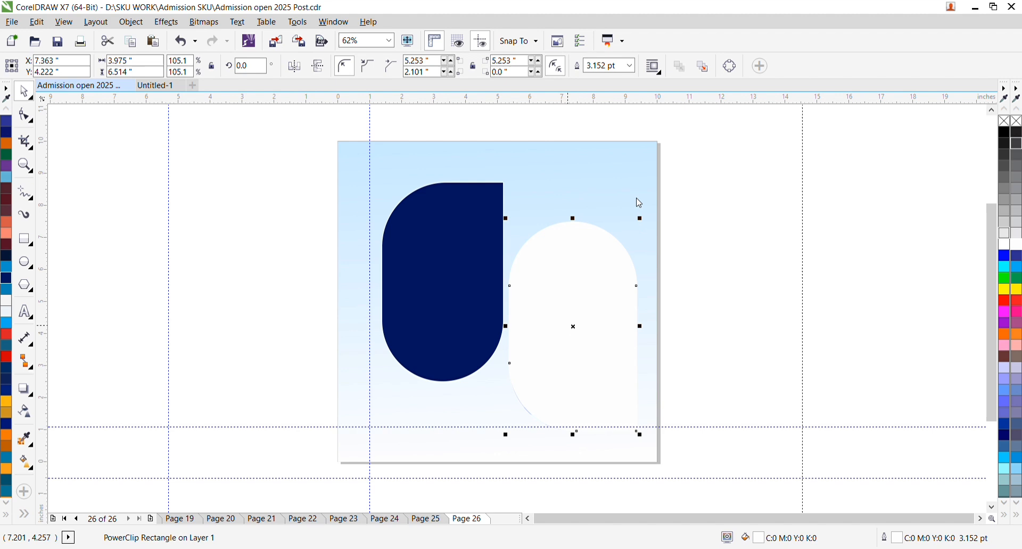
Step: Order the empty white shape behind the photo frame but in front of the gradient background
left_click(713, 152)
key("shift+Page_Down")
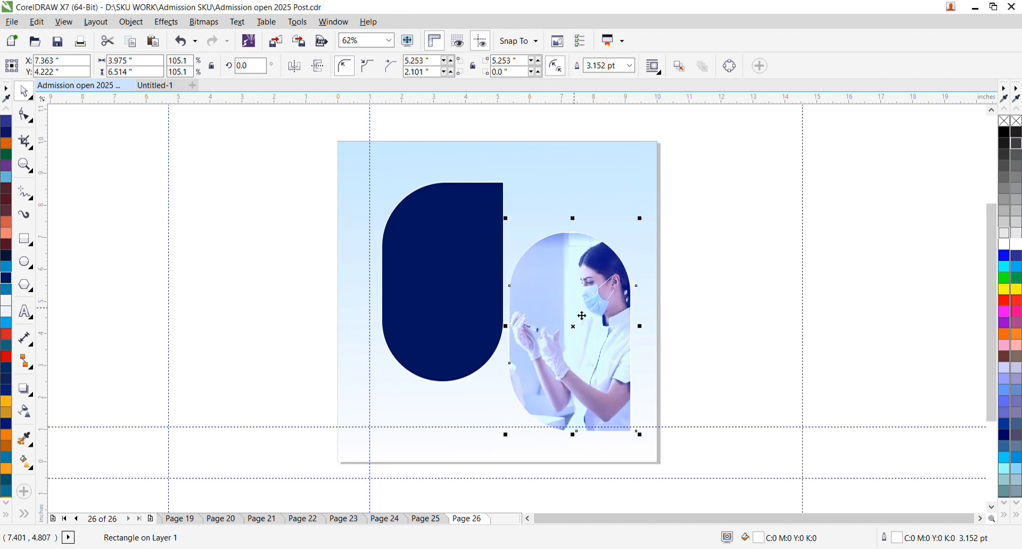
key("ctrl+Page_Up")
Step: Stretch the left navy shape outward to the left and downward to about 4.53 × 6.96 inches
left_click(429, 310)
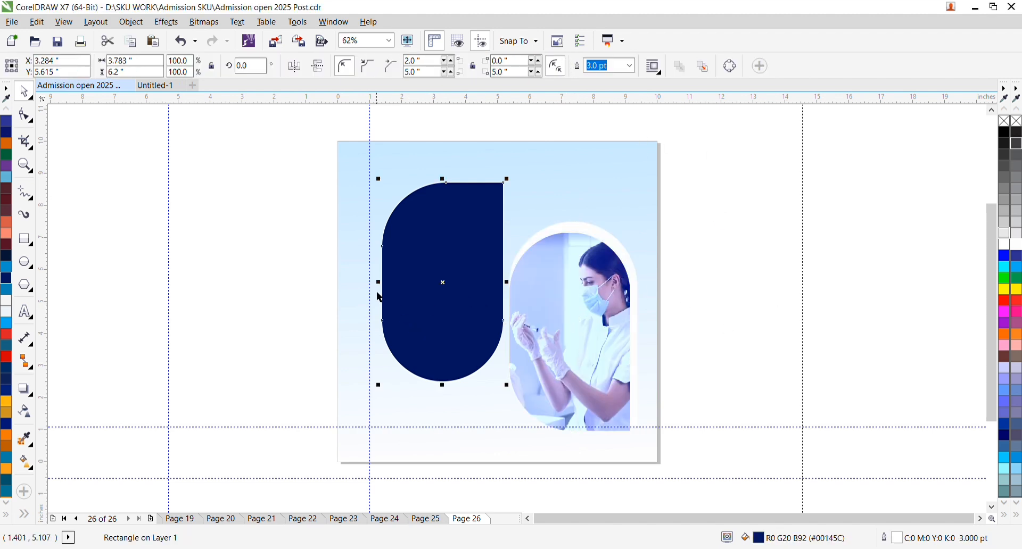
left_click_drag(378, 285, 355, 292)
left_click_drag(432, 386, 432, 410)
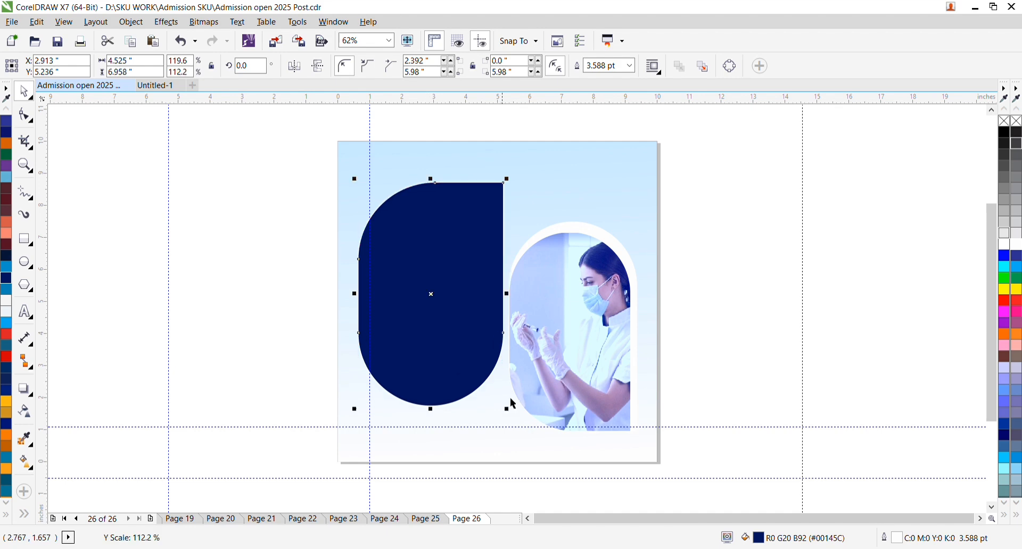
Step: Move the navy panel, the photo and its white frame together slightly down on the page
left_click_drag(269, 164, 671, 451)
left_click_drag(564, 312, 564, 315)
key("Escape")
Step: Try to add a drop shadow to the white shape behind the nurse photo
left_click(615, 248)
left_click(25, 388)
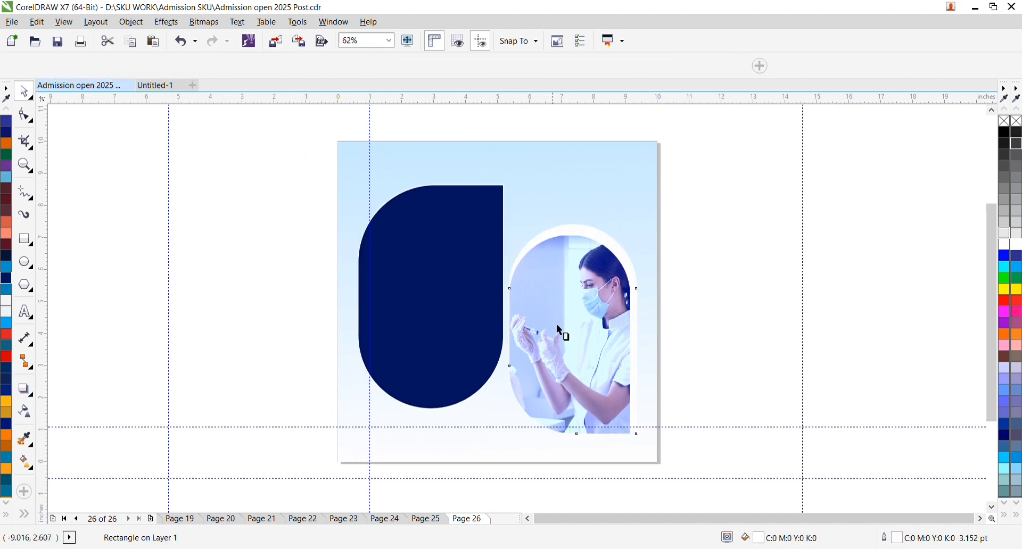
left_click_drag(611, 237, 587, 320)
left_click_drag(573, 434, 555, 405)
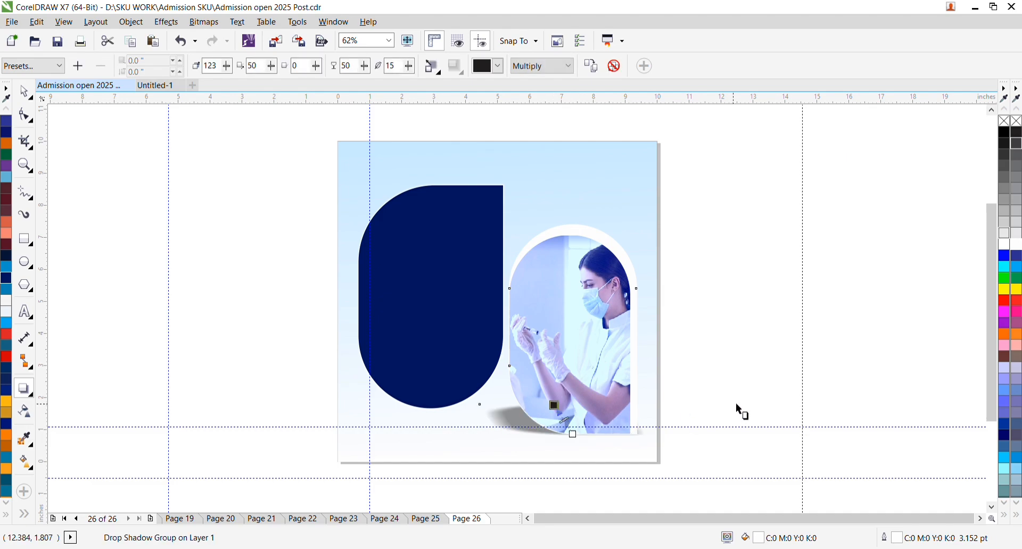
key("ctrl+z")
key("space")
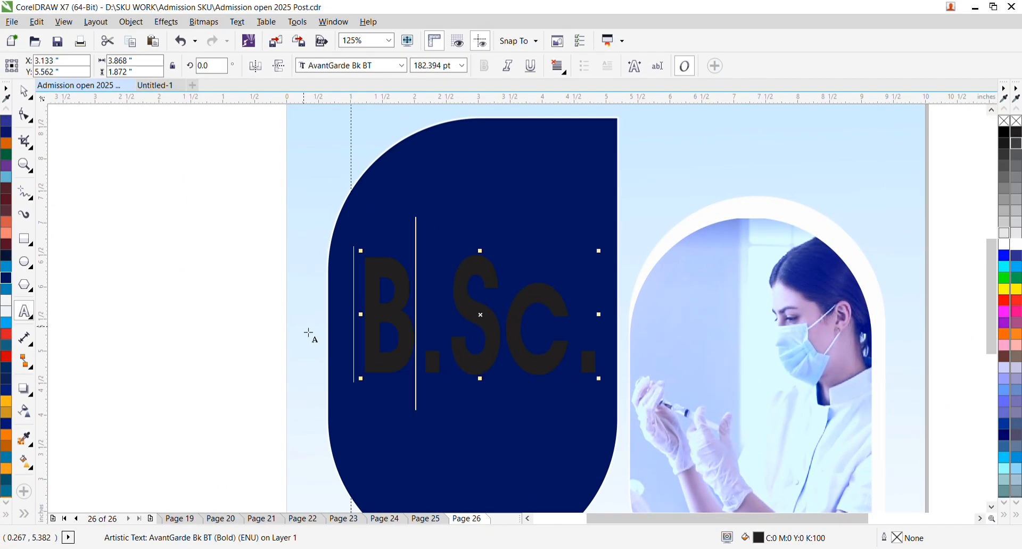
Step: Shorten the "B.Sc." text to about 1.31 inches high, fill it white and move it higher on the navy panel
left_click(25, 92)
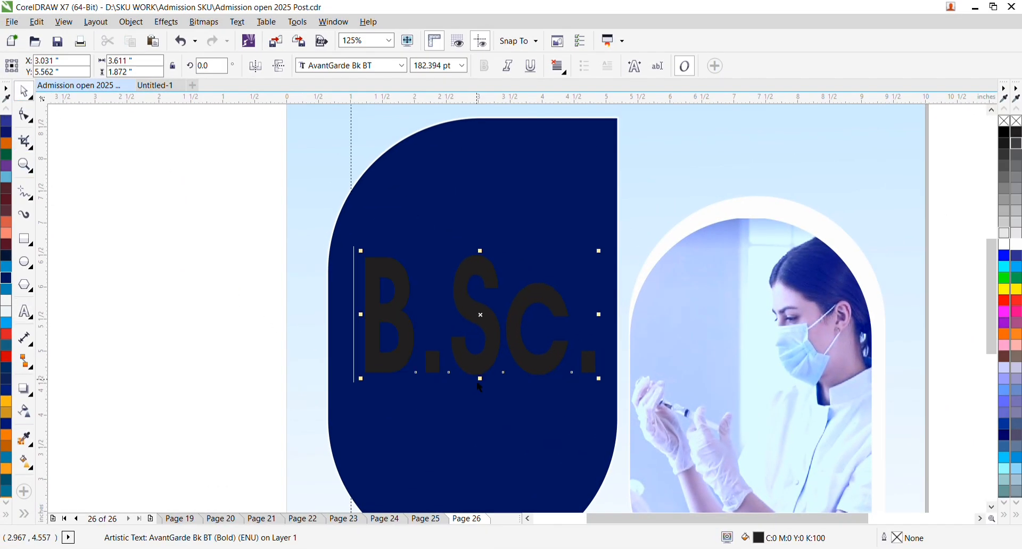
left_click(492, 363)
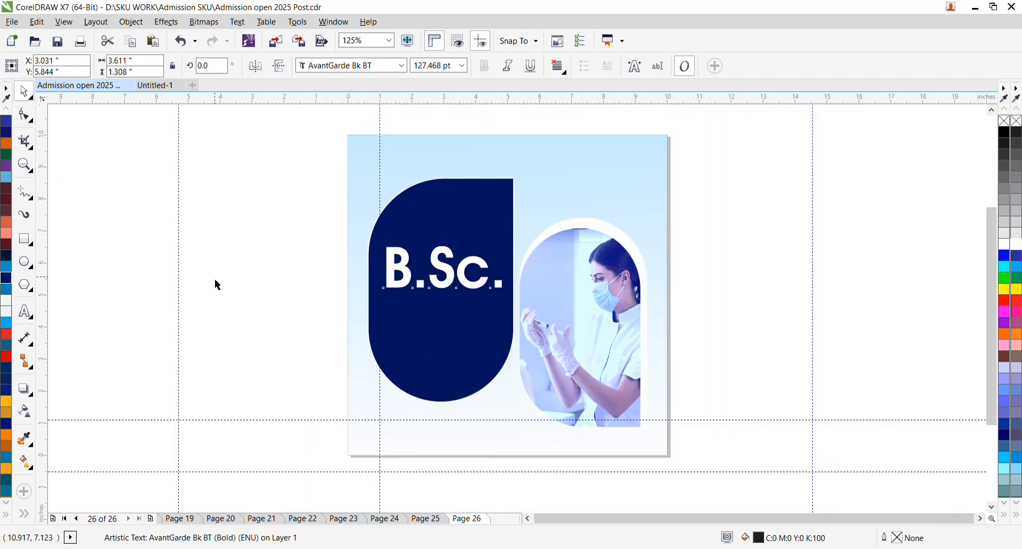
left_click(215, 279)
left_click_drag(443, 282, 437, 260)
scroll(448, 258, "up", 1)
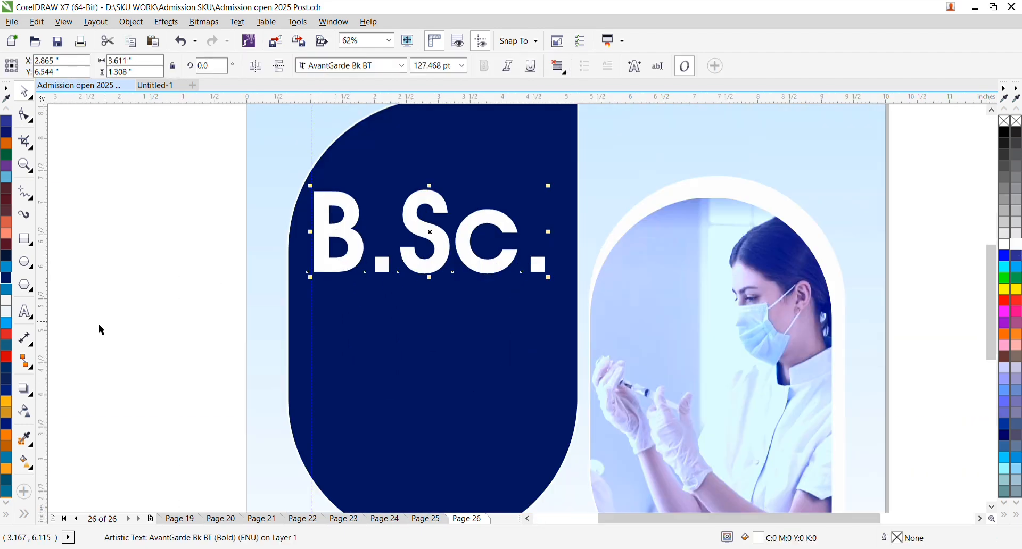
Step: Add the artistic text "Nursing" below "B.Sc." on the navy panel
left_click(25, 312)
left_click(313, 316)
type("Nir")
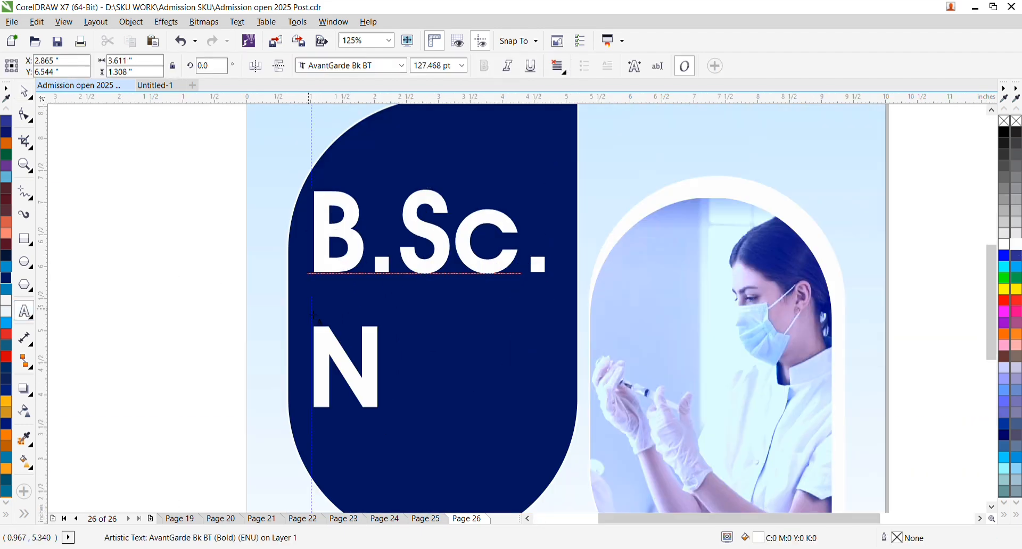
key("BackSpace")
key("BackSpace")
type("ursing")
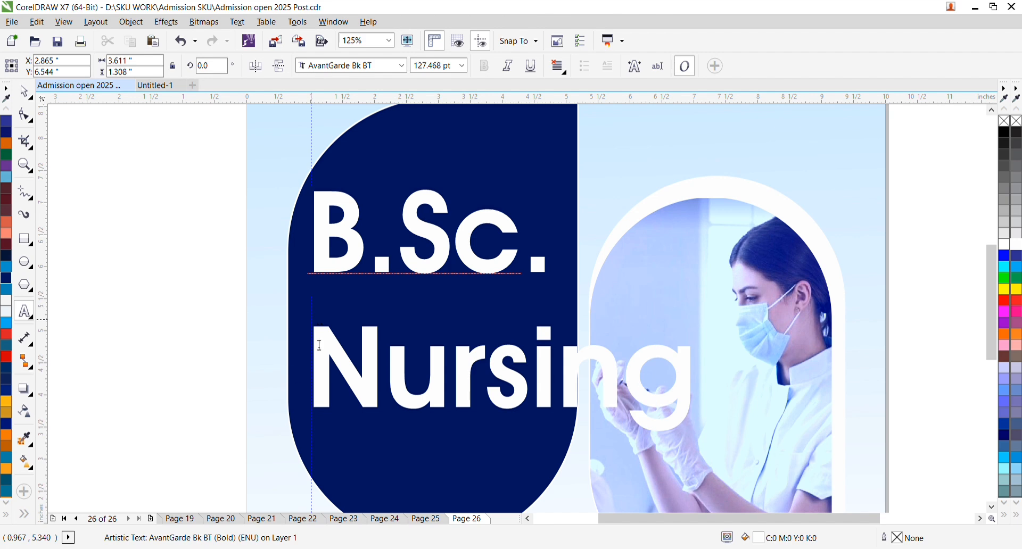
Step: Scale the "Nursing" text to about 3.66 × 1.01 inches and place it close beneath "B.Sc."
left_click(25, 94)
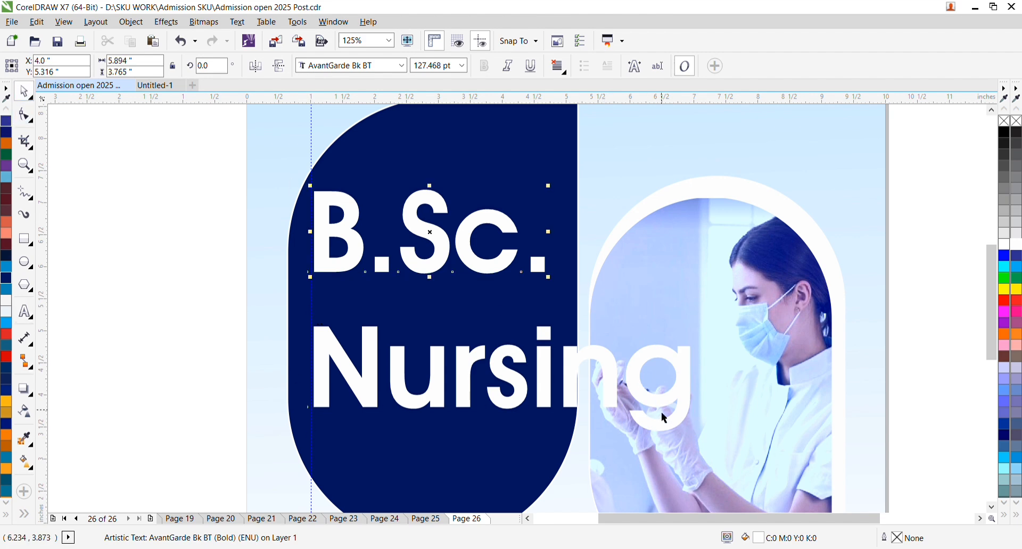
left_click_drag(692, 443, 547, 399)
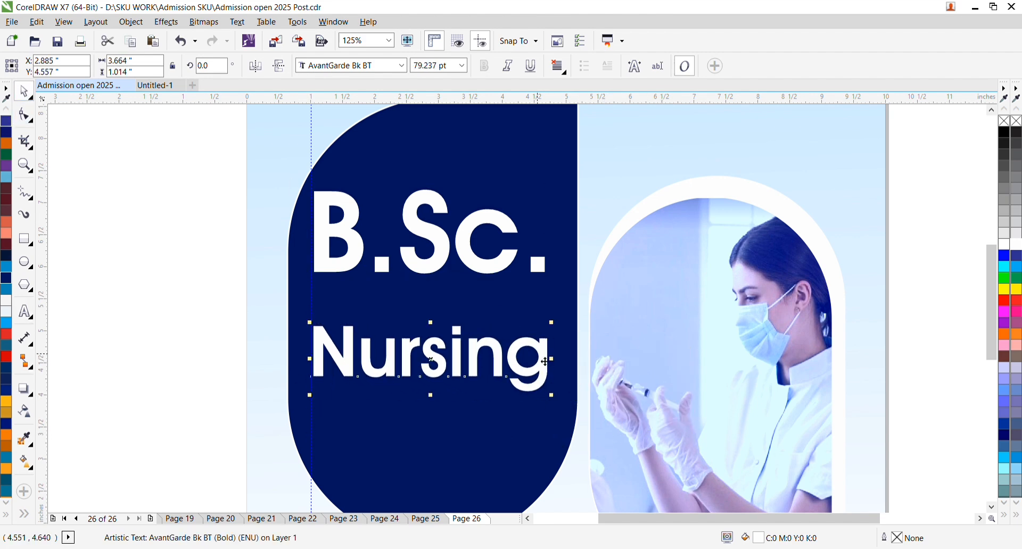
left_click_drag(539, 350, 548, 315)
scroll(516, 288, "down", 1)
left_click(324, 333)
Step: Reduce the height of the "B.Sc." text from its upper edge to about 1.26 inches
scroll(496, 275, "up", 1)
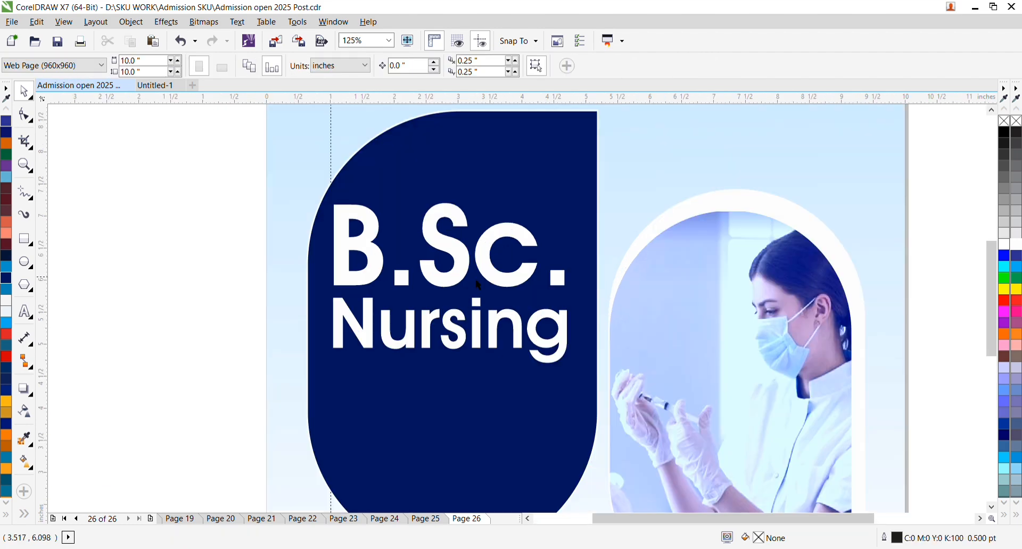
left_click(449, 268)
left_click(453, 271)
left_click_drag(457, 208, 457, 212)
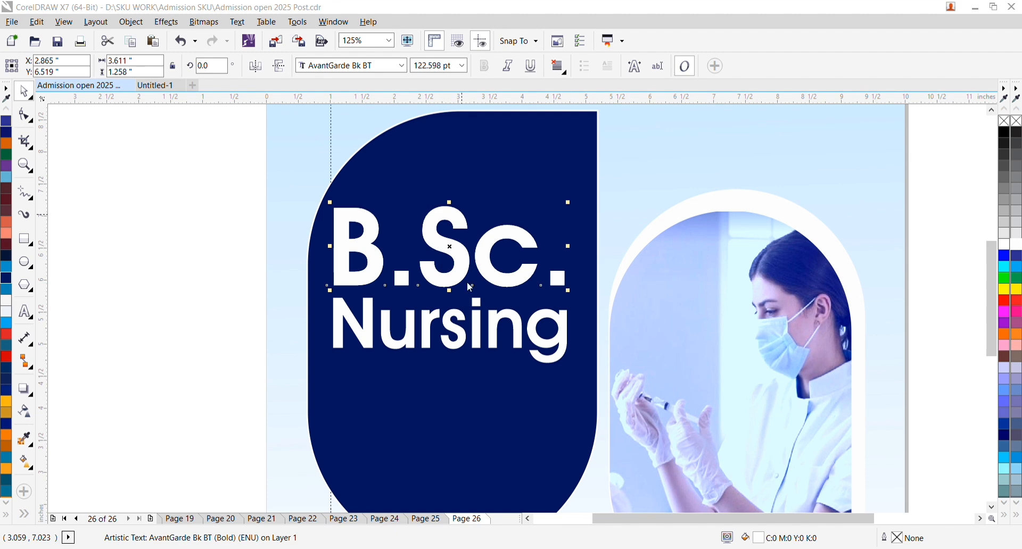
Step: Give a copy of "B.Sc." a blue #0494C9 fill and outline, and order it behind the white text
right_click(1018, 246)
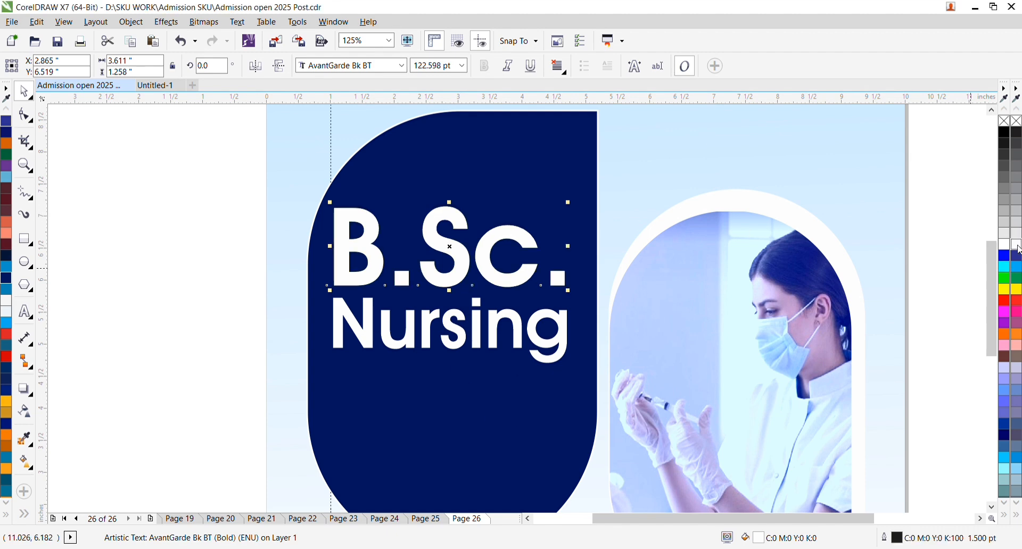
left_click(6, 268)
key("ctrl+z")
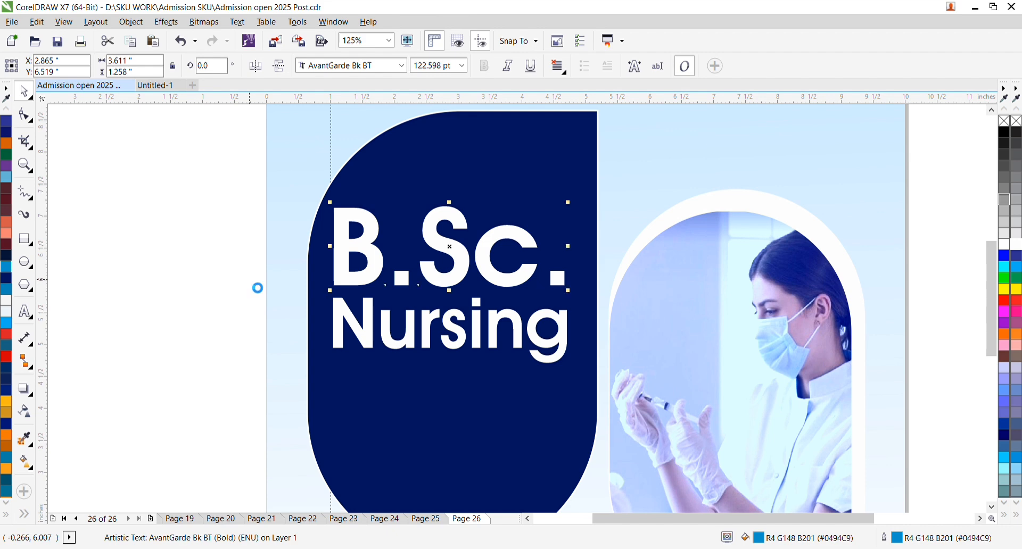
key("ctrl+shift+z")
key("ctrl+z")
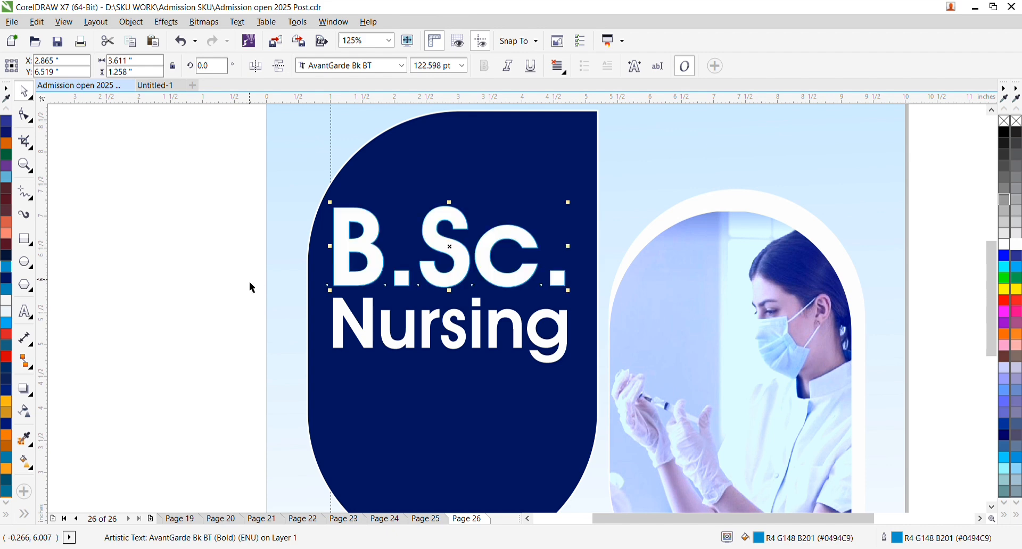
Step: Offset the blue "B.Sc." copy slightly to the right behind the white letters as a solid shadow
scroll(462, 226, "up", 2)
key("ctrl+shift+z")
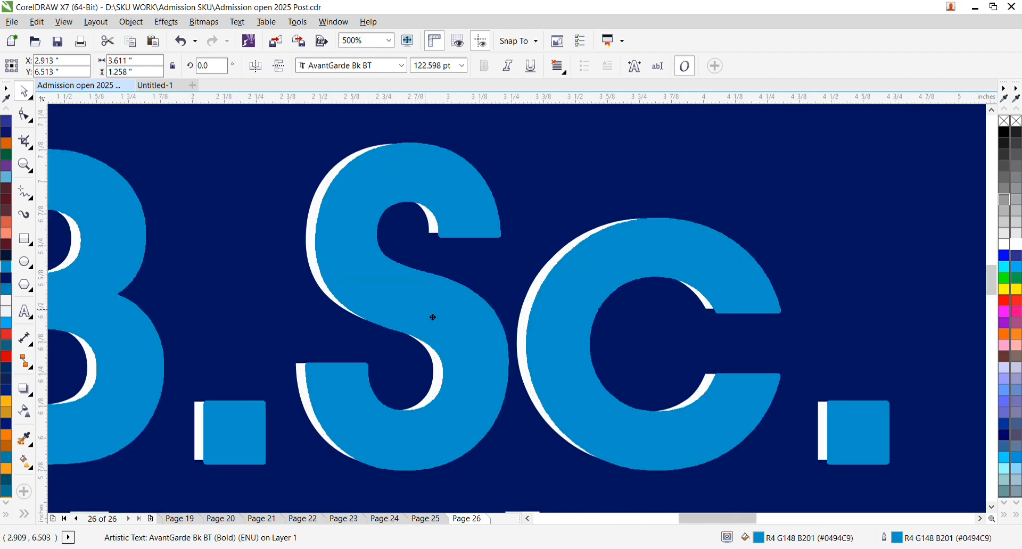
key("ctrl+z")
scroll(432, 317, "down", 2)
scroll(464, 279, "up", 2)
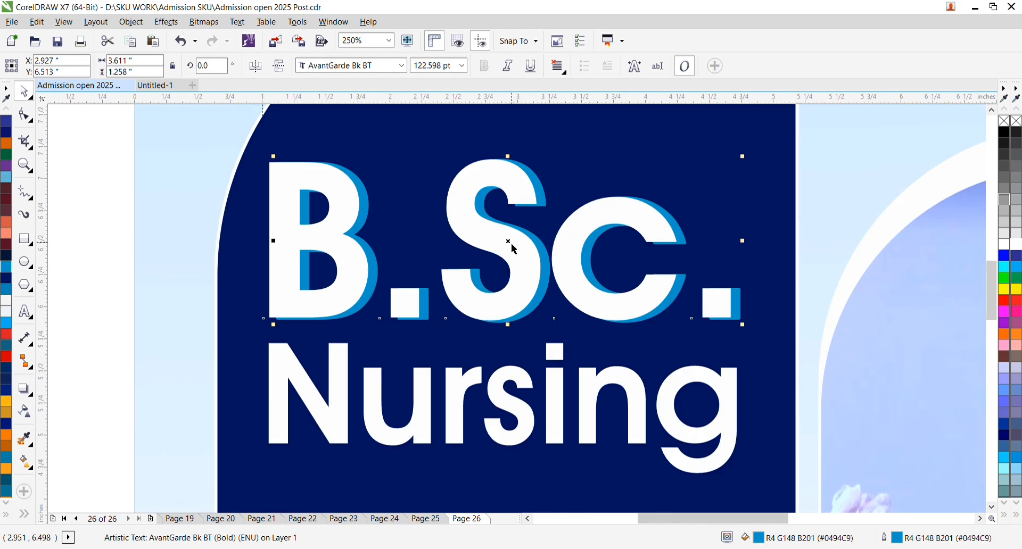
key("ctrl+shift+z")
key("ctrl+z")
scroll(462, 306, "down", 2)
key("Escape")
Step: Duplicate the "Nursing" text, nudge the copy down, fill it blue #0494C9 and order it behind the white text
scroll(462, 306, "up", 1)
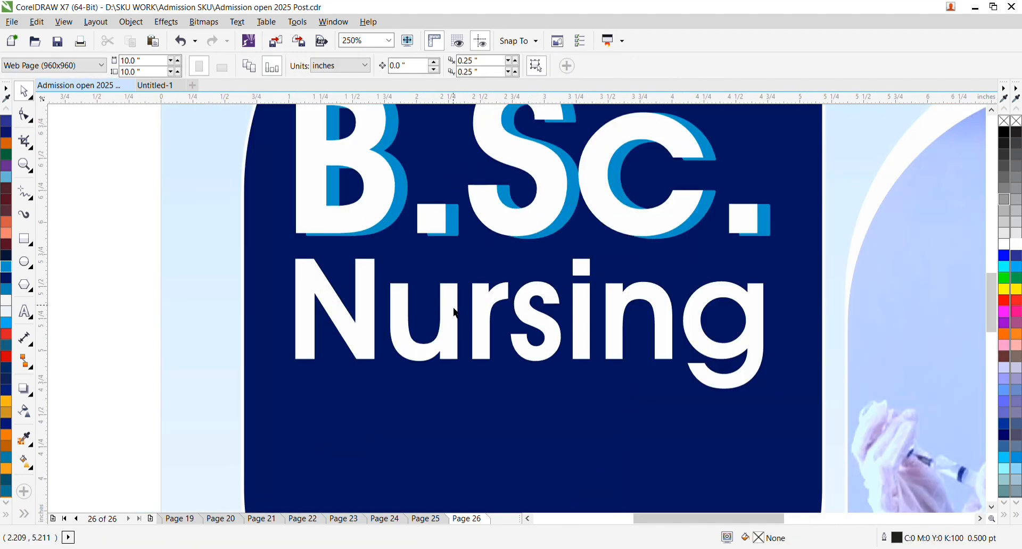
left_click(461, 314)
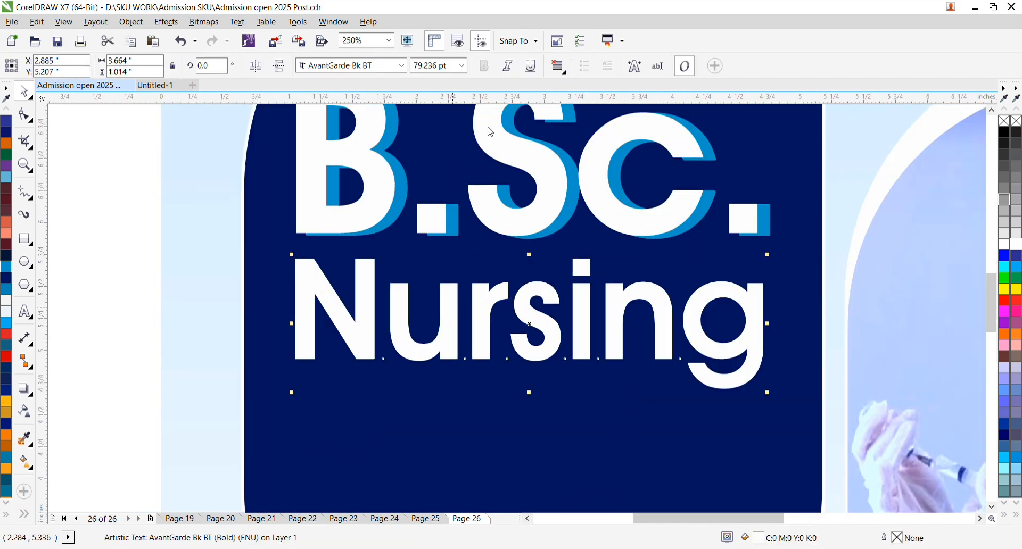
left_click(442, 430)
left_click(449, 324)
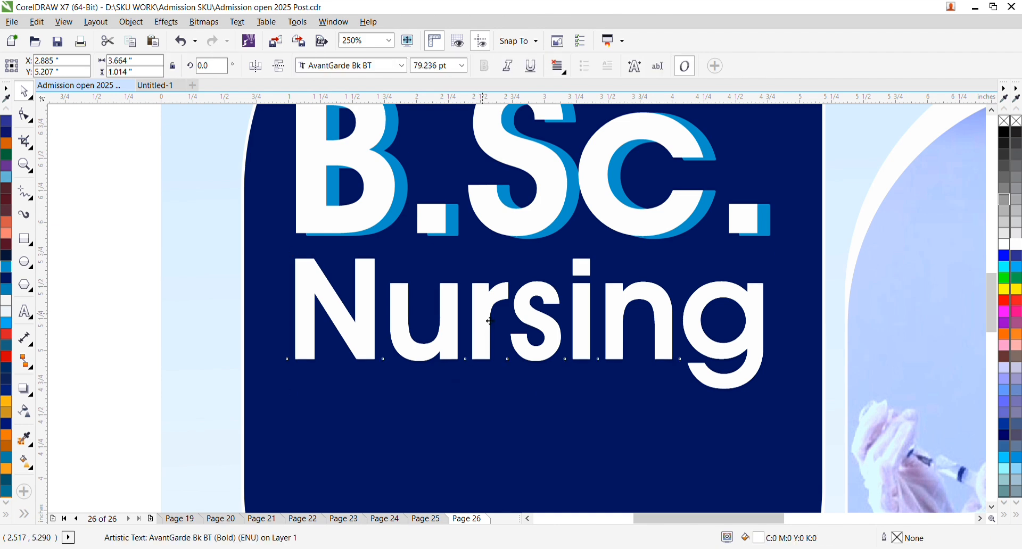
key("plus")
key("Down")
key("Down")
key("Down")
key("Down")
key("Down")
key("Down")
key("Down")
left_click(4, 272)
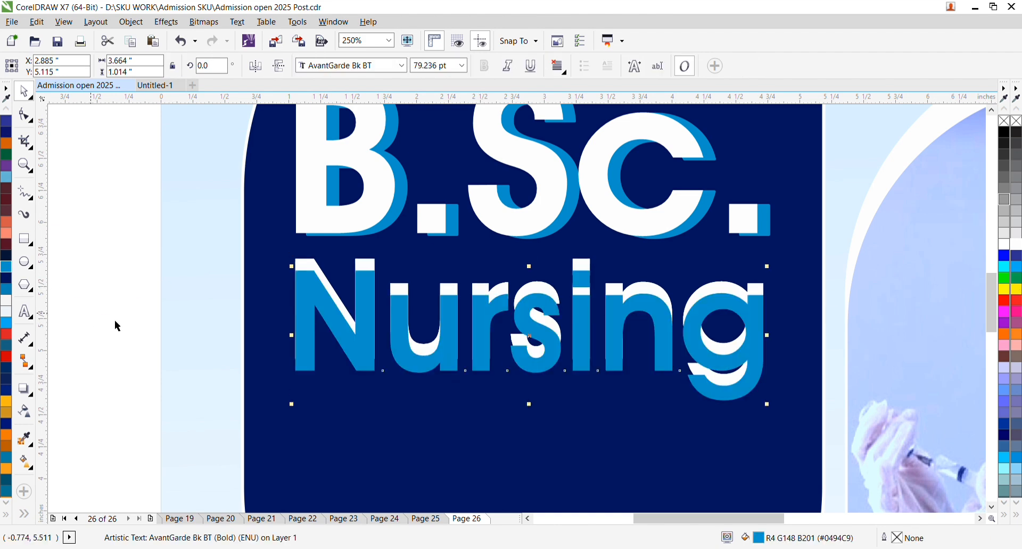
key("ctrl+Page_Down")
Step: Move the blue "Nursing" copy up and to the right, centred at about X 2.95, Y 5.19 inches
scroll(526, 378, "up", 1)
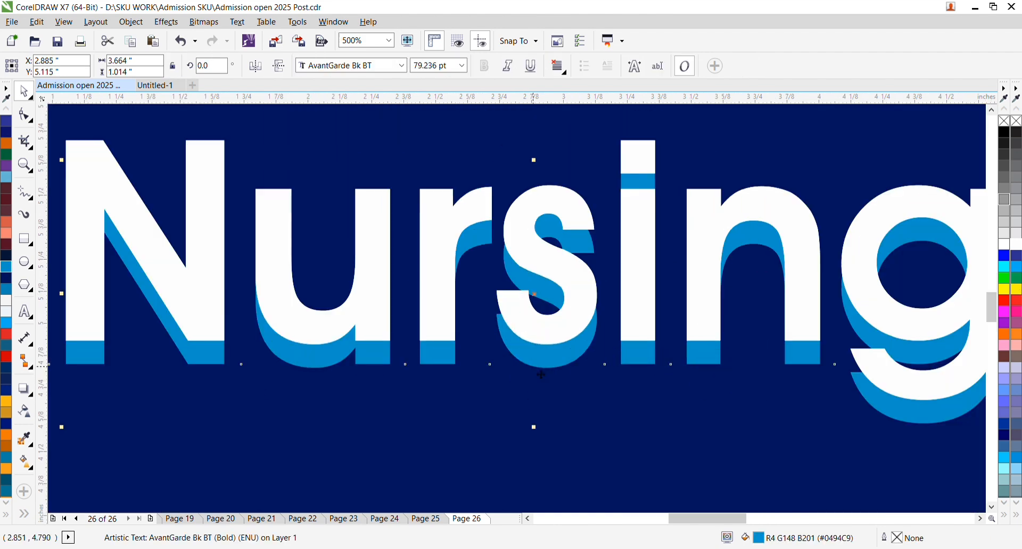
left_click_drag(533, 365, 542, 346)
scroll(494, 267, "down", 1)
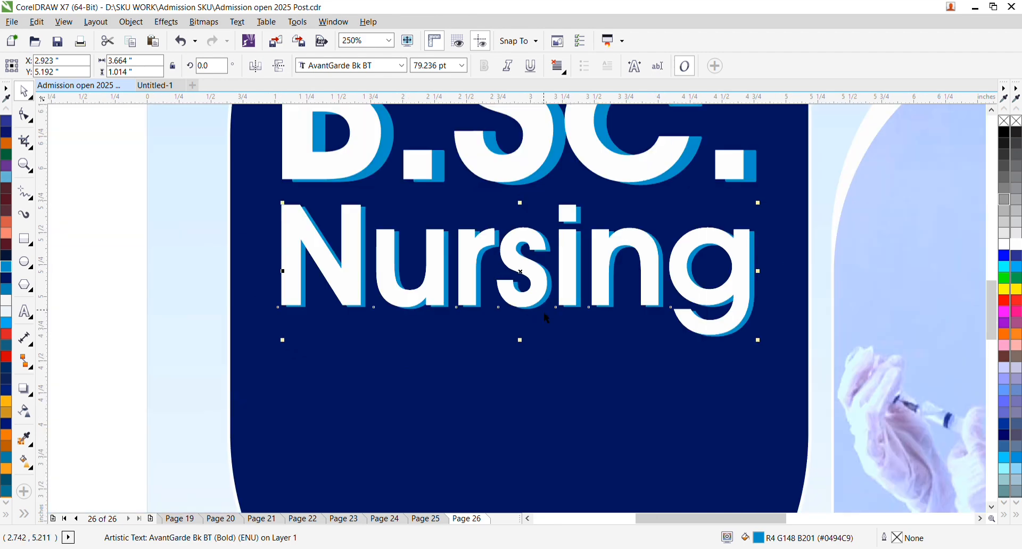
scroll(542, 319, "up", 1)
left_click_drag(542, 313, 549, 321)
scroll(541, 232, "down", 2)
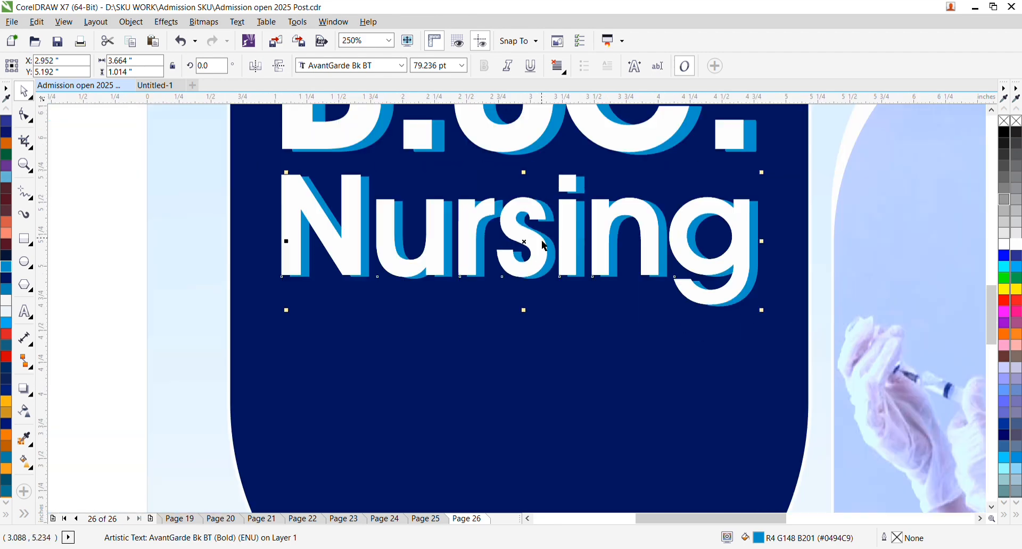
Step: Shift the blue "Nursing" copy horizontally to the left of the white letters, centred at about X 2.82 inches
left_click(279, 267)
scroll(401, 301, "down", 1)
scroll(587, 298, "up", 2)
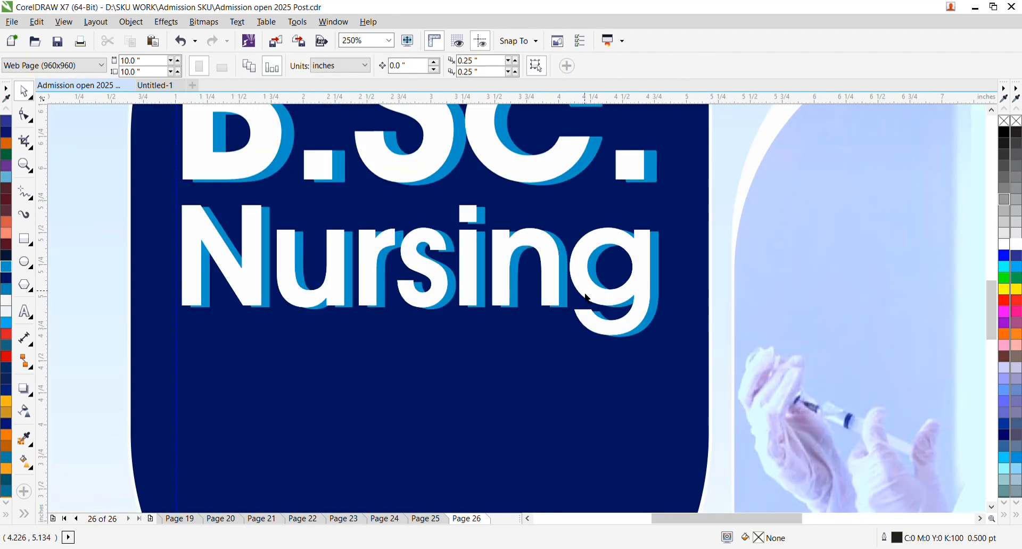
left_click_drag(566, 296, 549, 296)
scroll(580, 260, "down", 1)
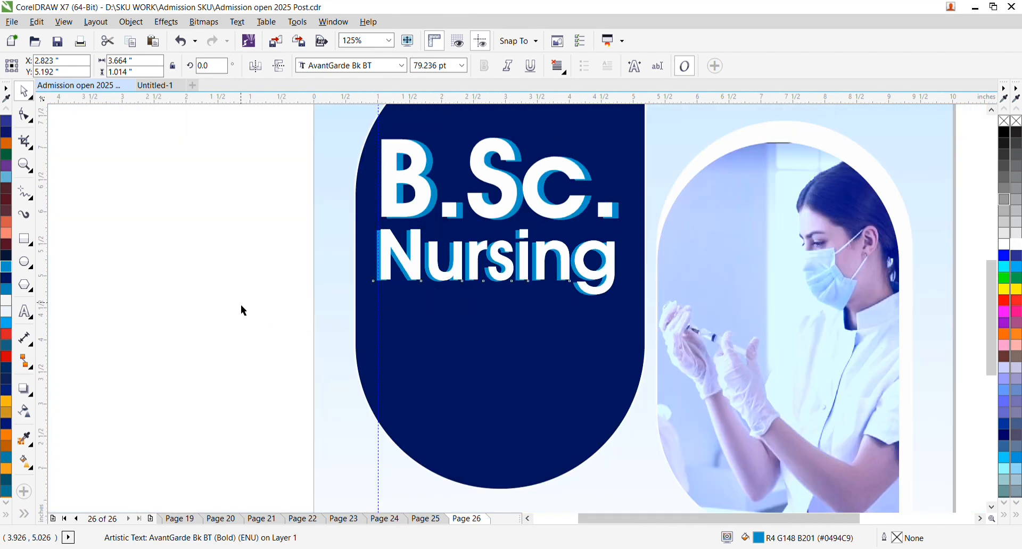
left_click(242, 307)
scroll(276, 267, "down", 1)
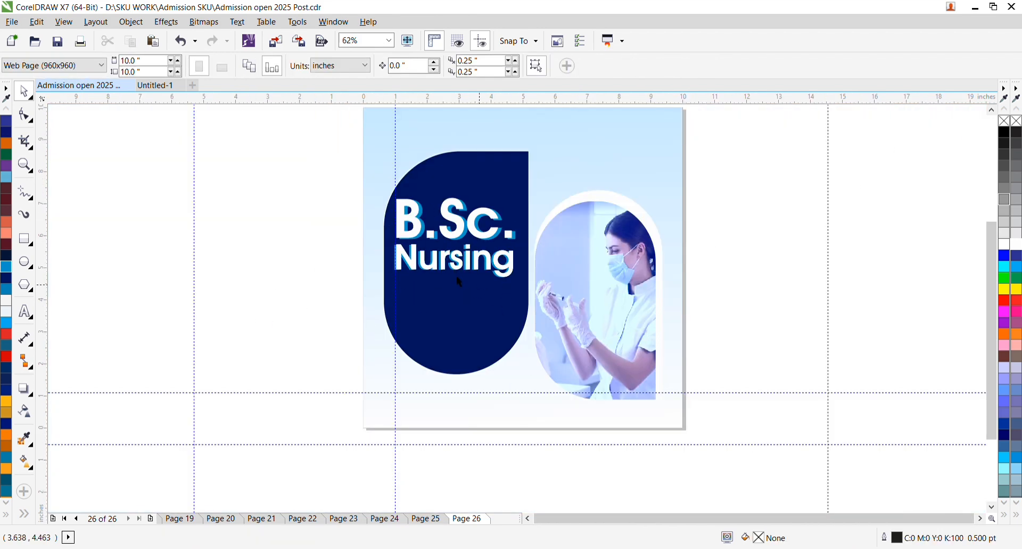
Step: Draw a rectangle about 7 × 1.87 inches across the lower navy panel, with light blue #7DDCFF fill and no outline
scroll(409, 305, "up", 1)
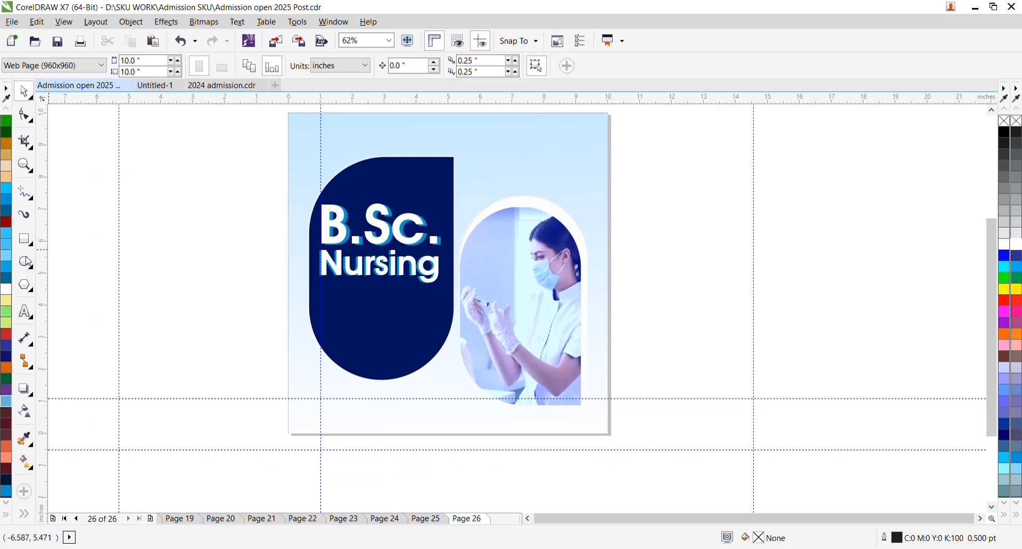
left_click(24, 239)
left_click_drag(308, 291, 531, 350)
left_click(6, 260)
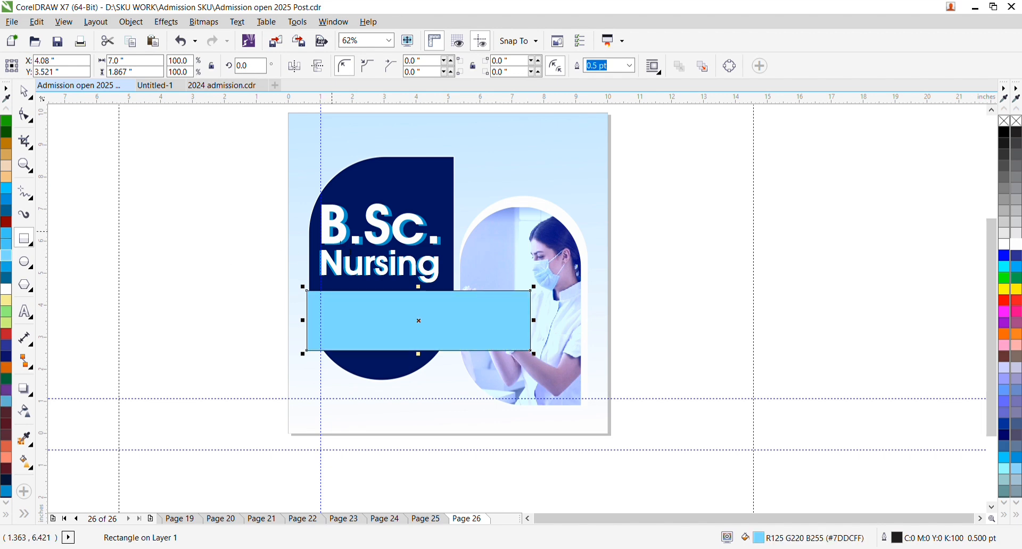
right_click(1004, 121)
Step: Apply a linear transparency that fades the rectangle out toward the photo, and change its fill to white
left_click(25, 412)
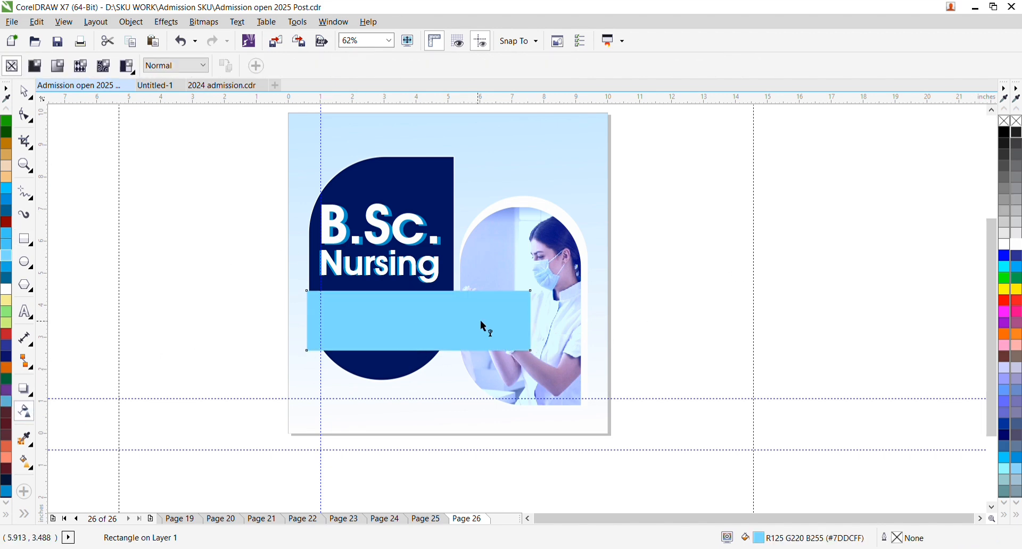
left_click_drag(477, 322, 413, 345)
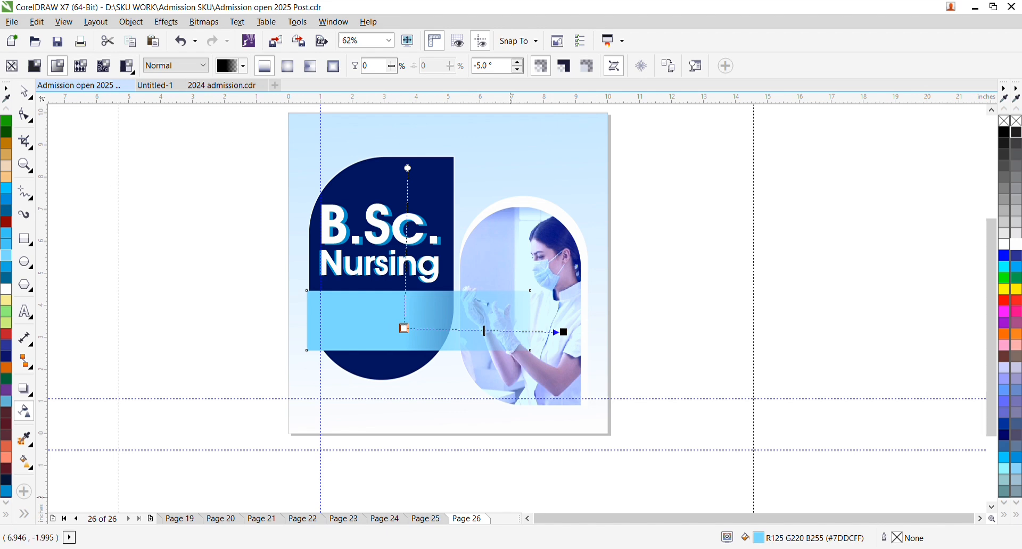
left_click(25, 95)
left_click(6, 290)
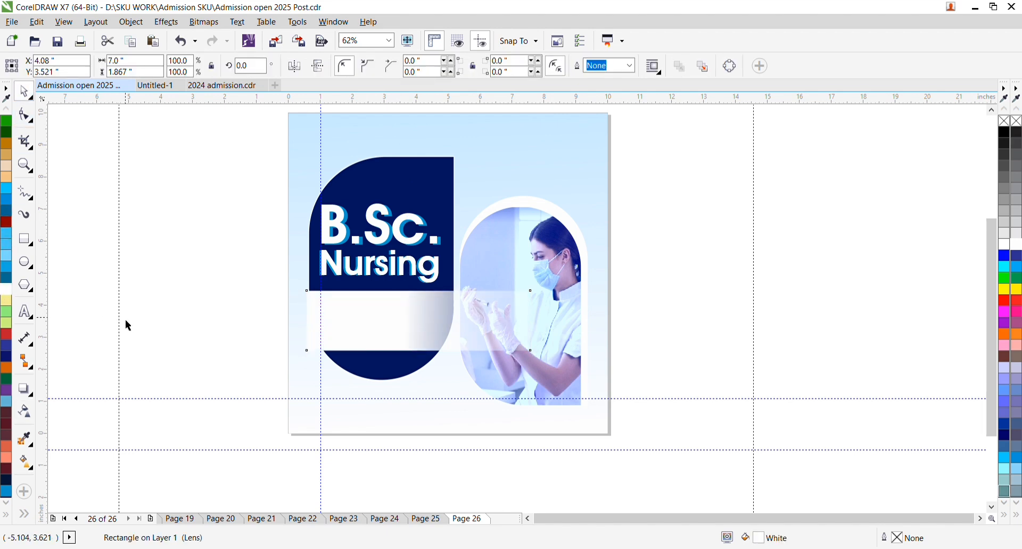
left_click(126, 323)
Step: Paste the "THE SKU EDGE" heading and bullet list, move it onto the white strip and fill it dark blue #2E3192
key("ctrl+v")
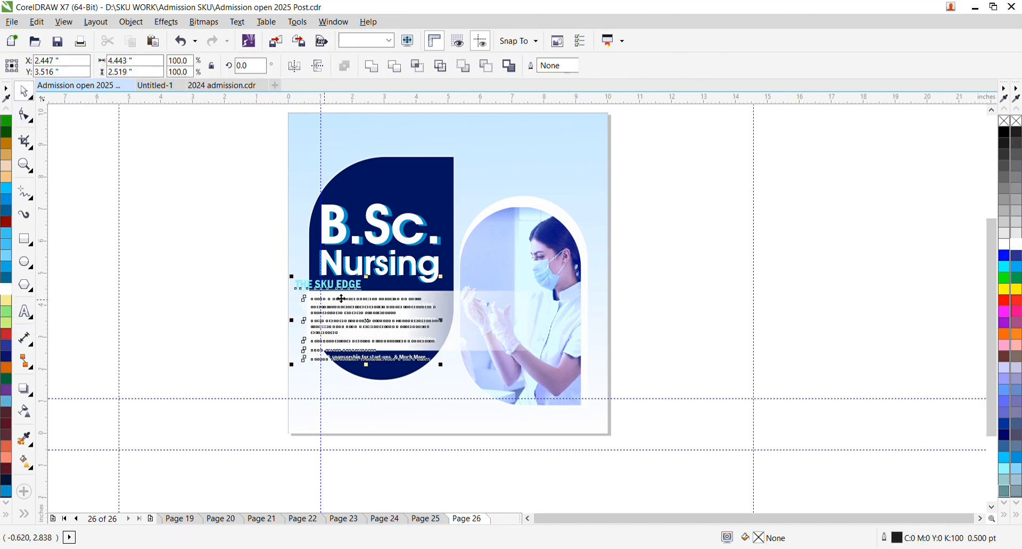
left_click_drag(335, 294, 379, 329)
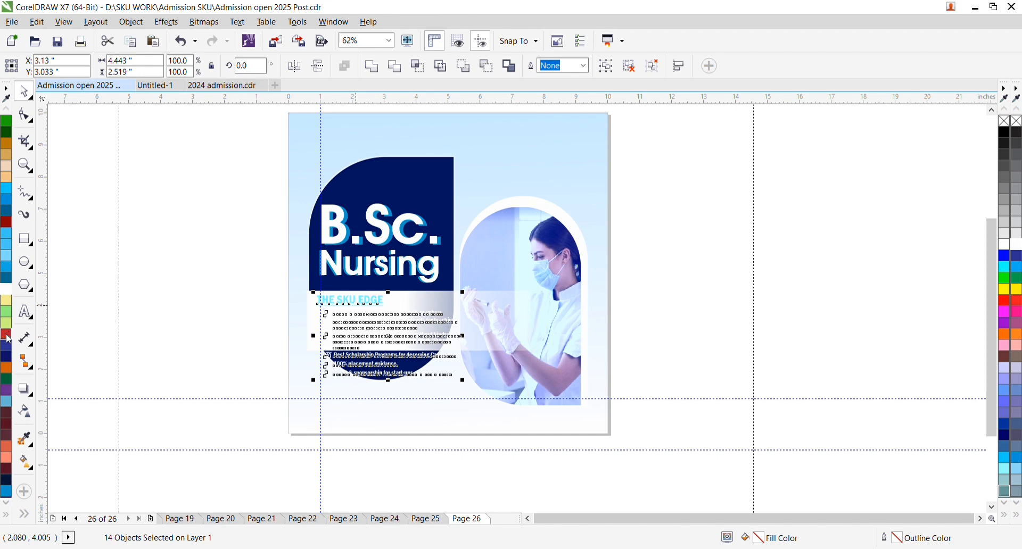
left_click(8, 342)
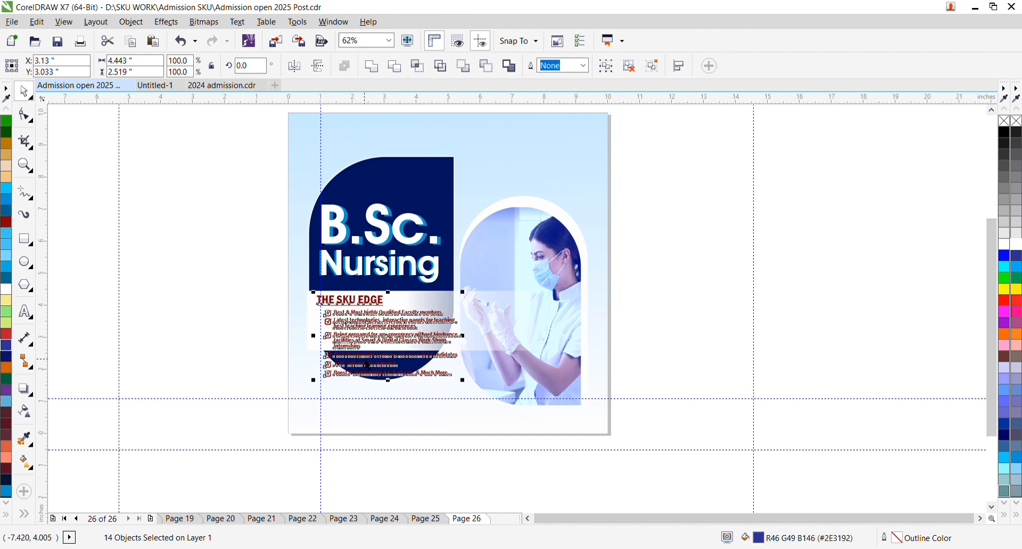
Step: Delete the last three bullet lines and their checkmarks from the list below the heading
scroll(367, 366, "up", 2)
left_click(113, 363)
left_click(326, 365)
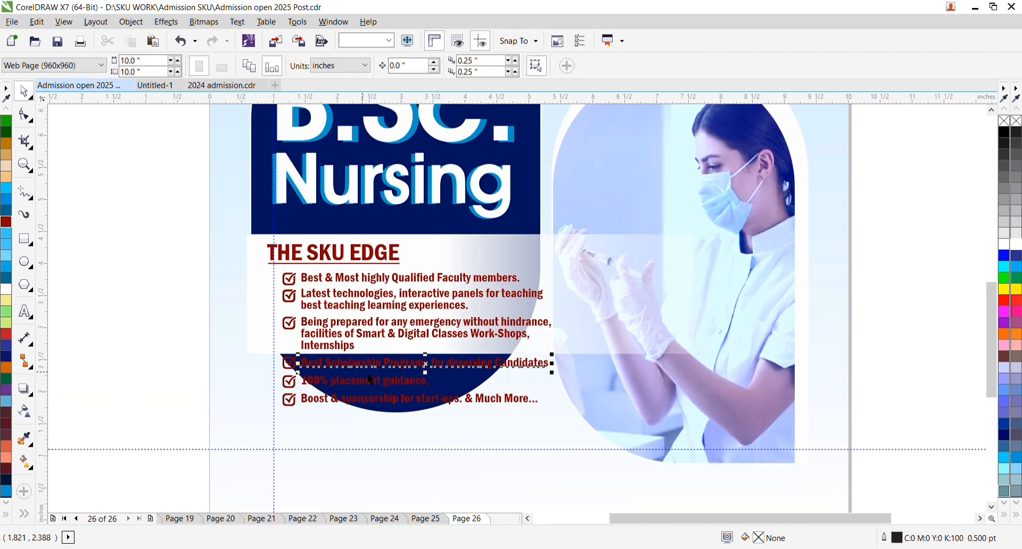
key("Delete")
left_click_drag(138, 354, 605, 430)
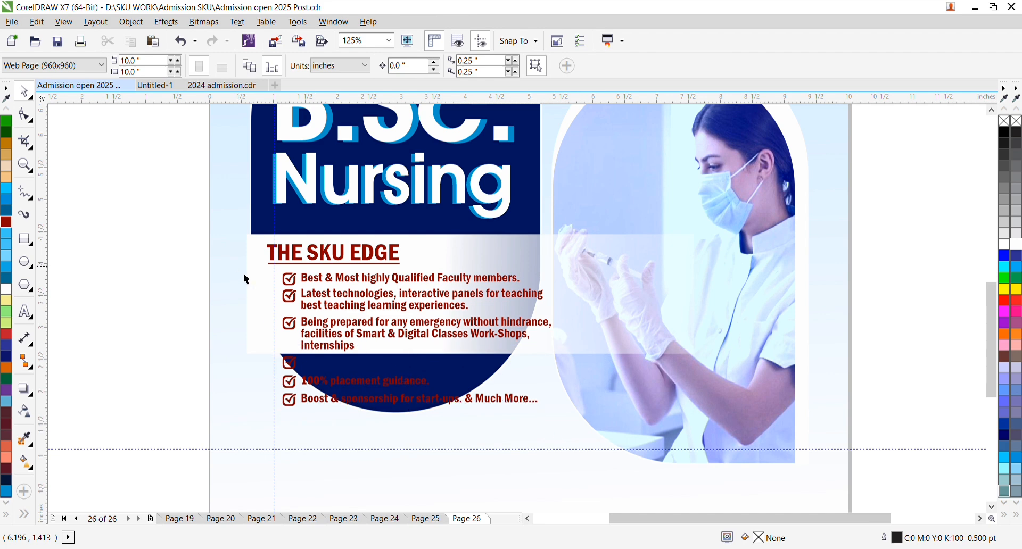
key("Delete")
Step: Change the "THE SKU EDGE" heading font to Franklin Gothic Medium and reduce it to about 21.4 pt
left_click(331, 256)
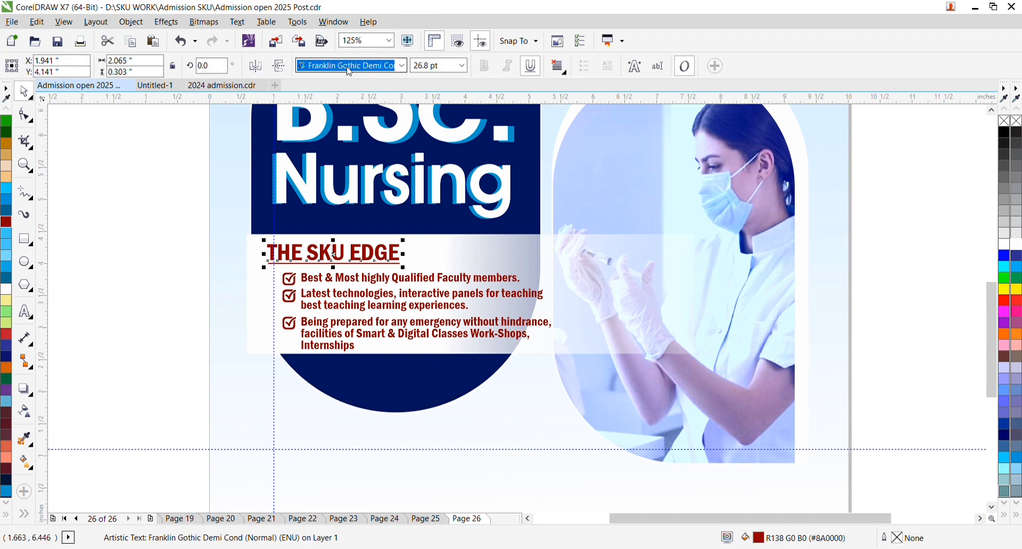
key("Return")
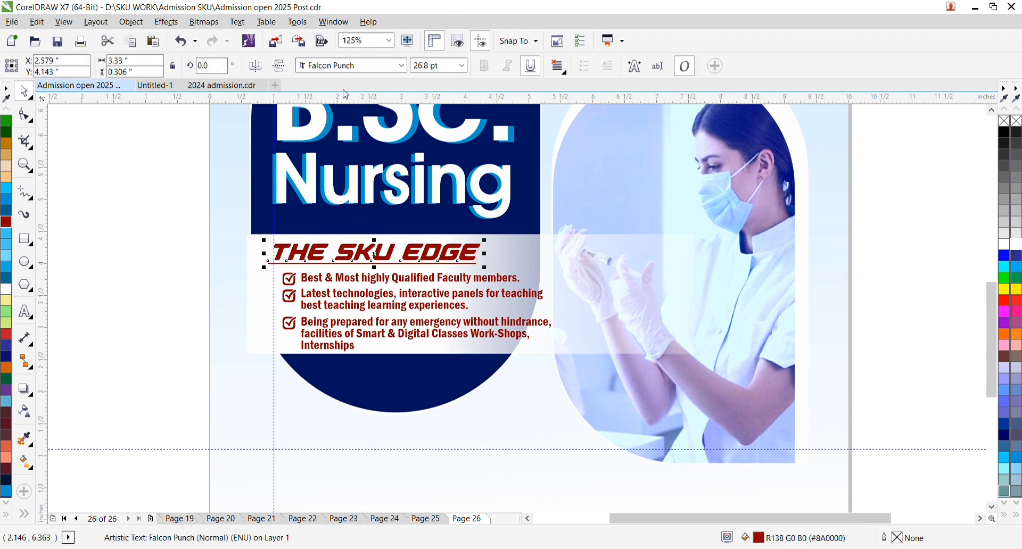
left_click(402, 65)
left_click(346, 440)
left_click_drag(421, 268, 397, 294)
Step: Move the three remaining bullet lines with their checkmarks slightly up, closer to the heading
left_click_drag(168, 251, 612, 360)
scroll(276, 279, "up", 3)
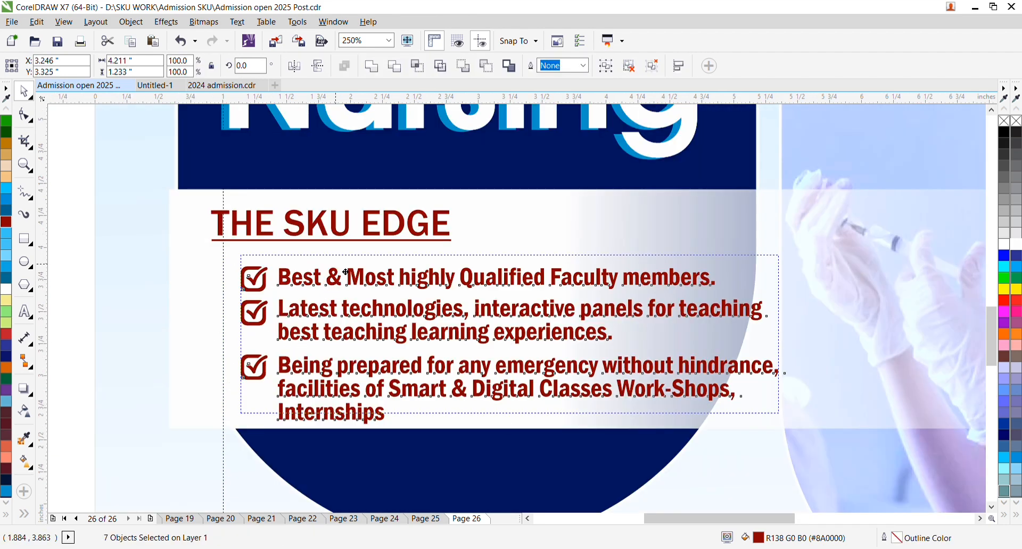
scroll(180, 305, "down", 3)
left_click(260, 306)
scroll(337, 276, "up", 1)
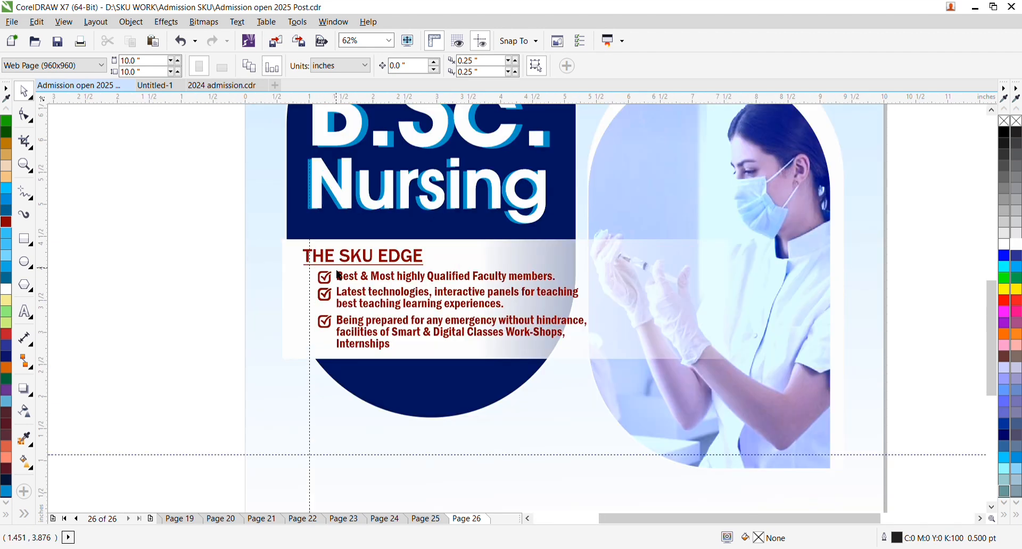
Step: Fill the "THE SKU EDGE" heading with a blue fountain gradient
left_click(326, 258)
left_click(6, 278)
left_click(216, 330)
scroll(393, 278, "down", 1)
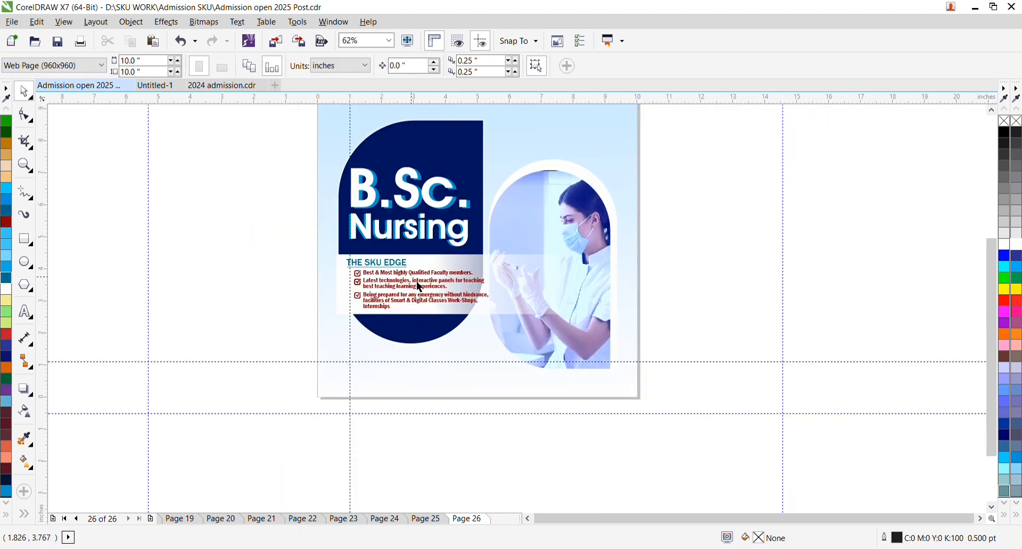
scroll(405, 282, "up", 1)
left_click(367, 256)
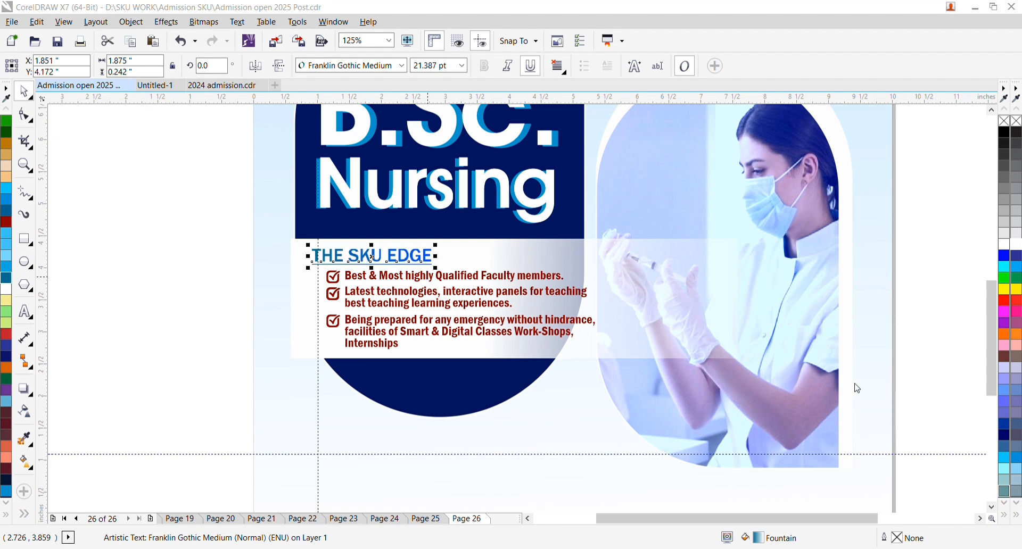
scroll(486, 325, "down", 1)
left_click(268, 349)
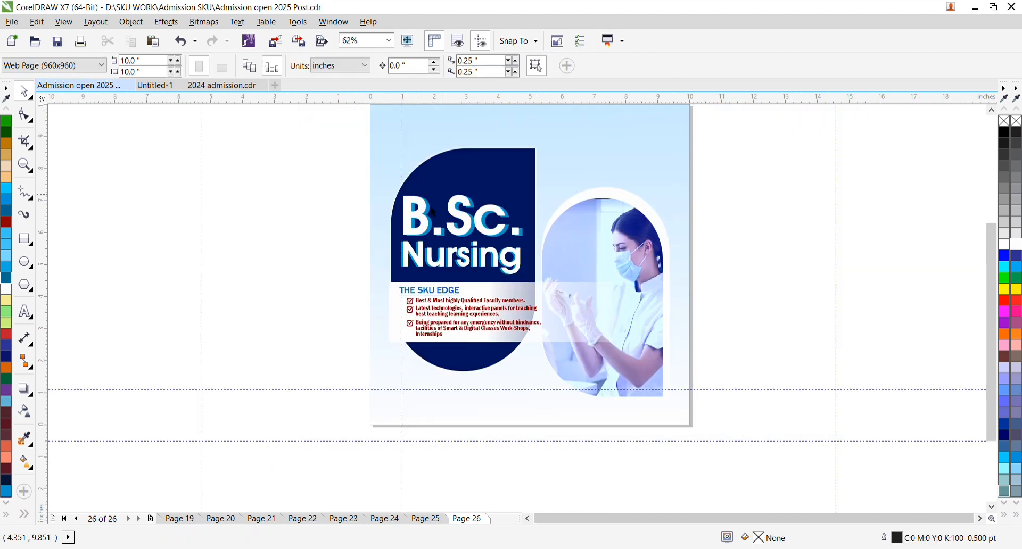
Step: Copy the SKU logo and campus building from the Untitled-1 document and paste them into the Admission open 2025 Post
left_click(206, 87)
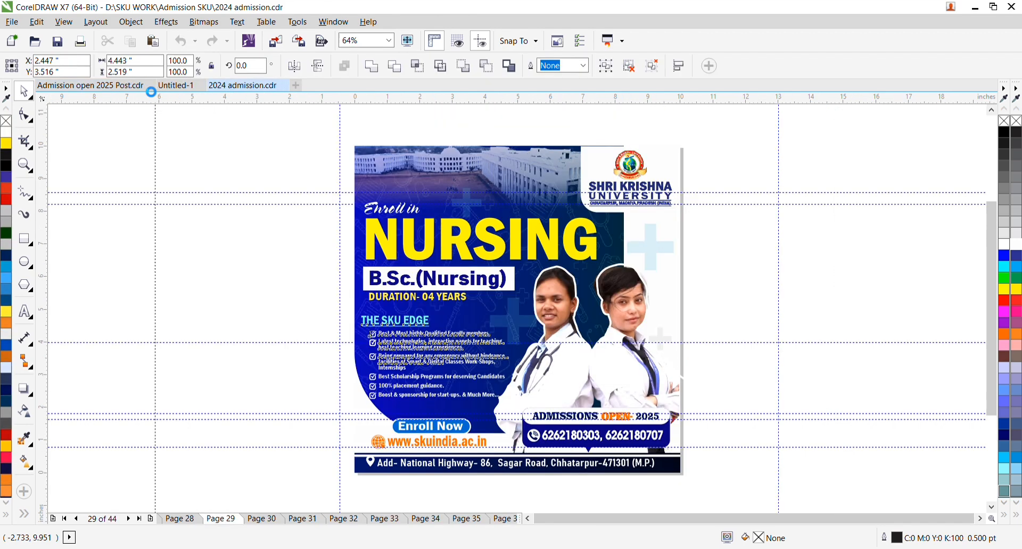
left_click(150, 87)
left_click(151, 86)
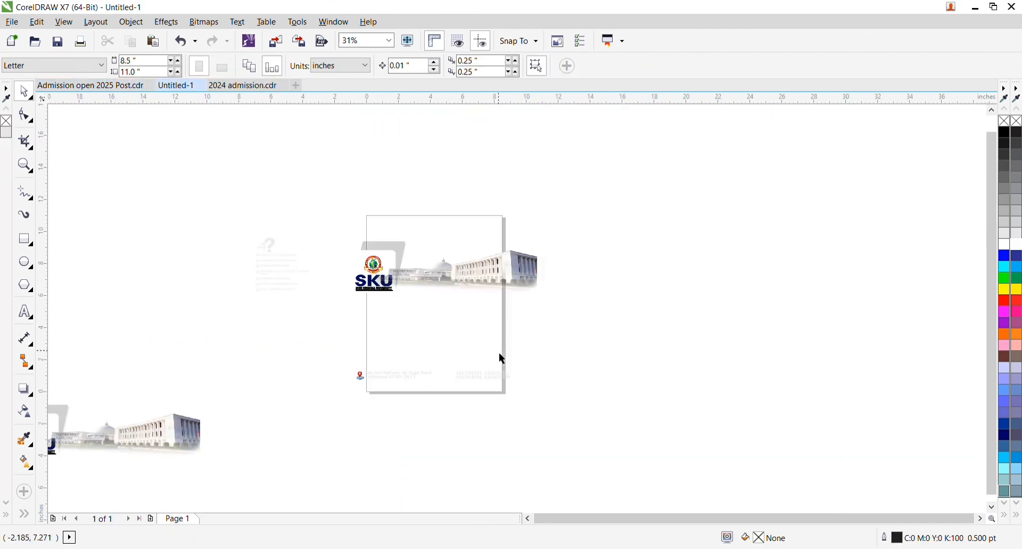
left_click(462, 276)
left_click_drag(291, 207, 426, 314)
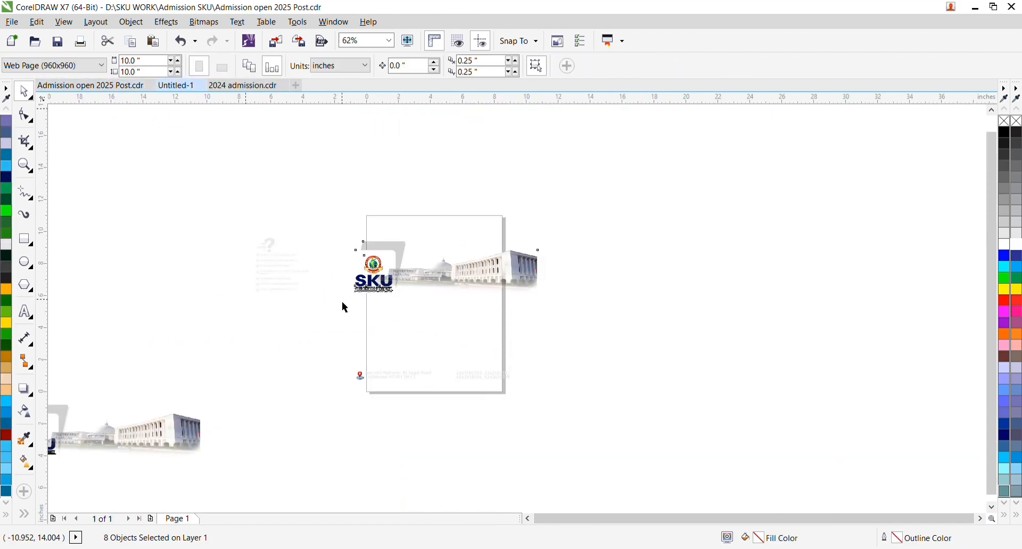
key("ctrl+v")
scroll(453, 335, "down", 1)
scroll(473, 182, "up", 1)
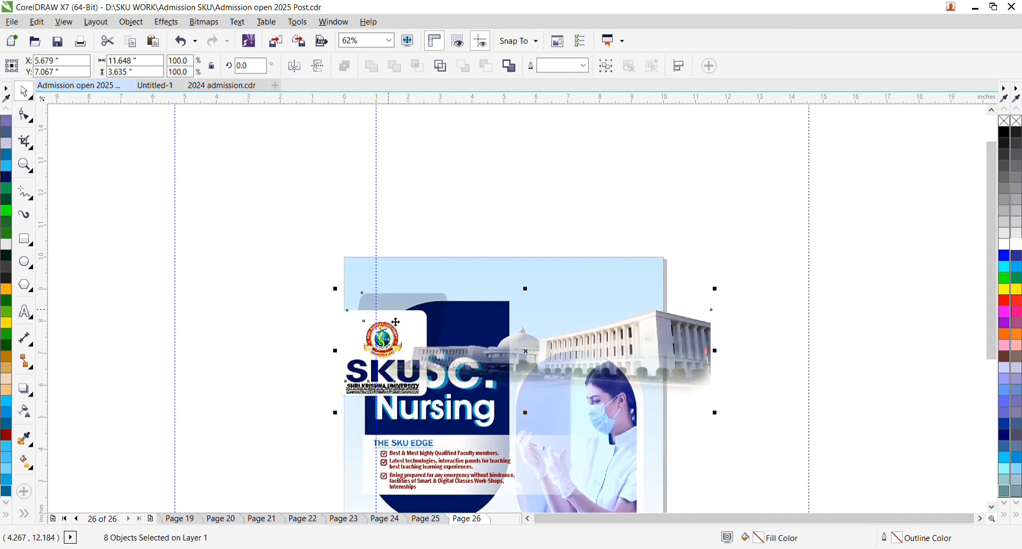
Step: Move the pasted logo and campus building off the page, with the building separated below the logo
left_click_drag(393, 336, 781, 205)
left_click(796, 355)
left_click_drag(898, 244, 543, 188)
key("Escape")
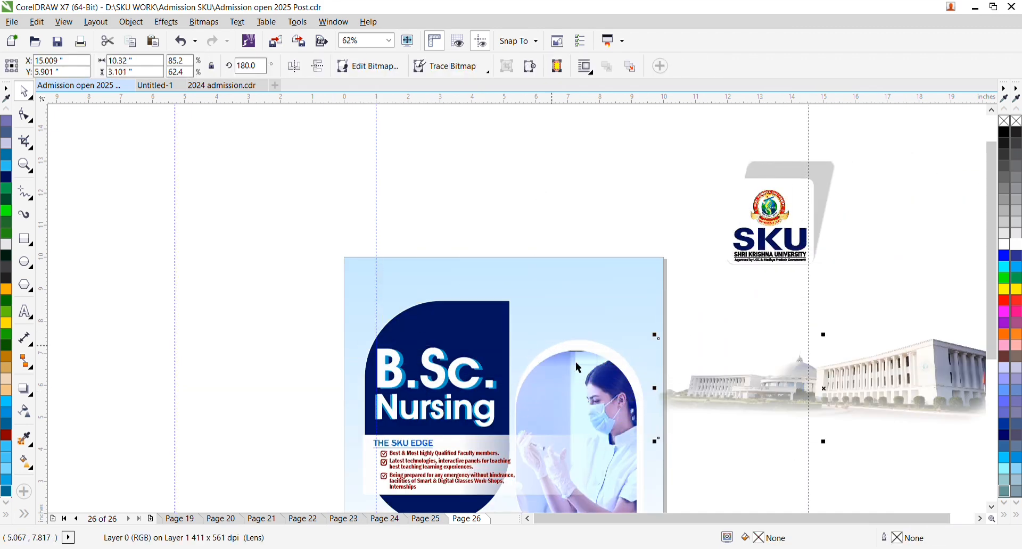
Step: Place the navy panel, white strip and framed nurse photo inside the background PowerClip, centred at about X 4.965, Y 4.89 inches
left_click(441, 319)
left_click_drag(712, 316, 502, 519)
left_click(380, 360, "shift")
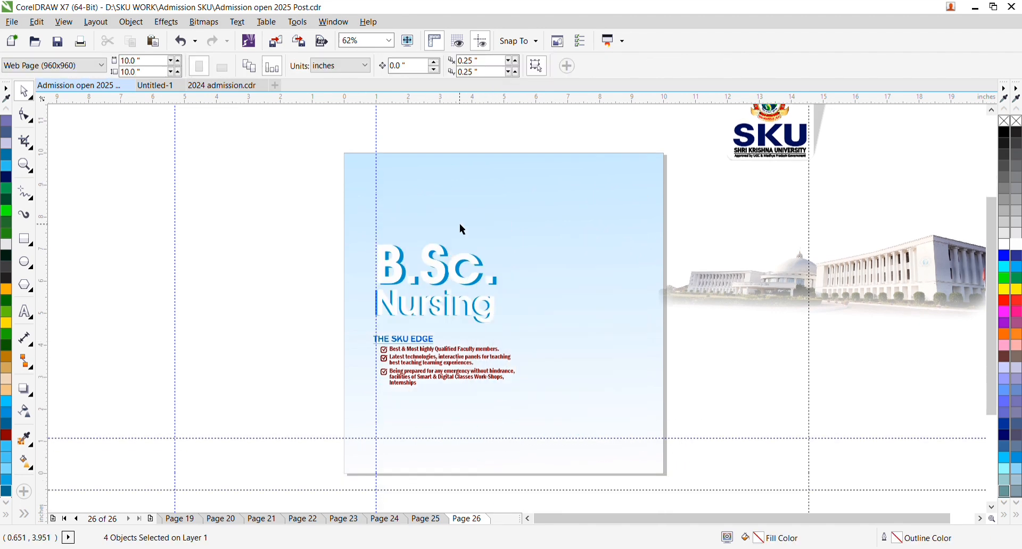
left_click_drag(458, 238, 476, 196)
key("Escape")
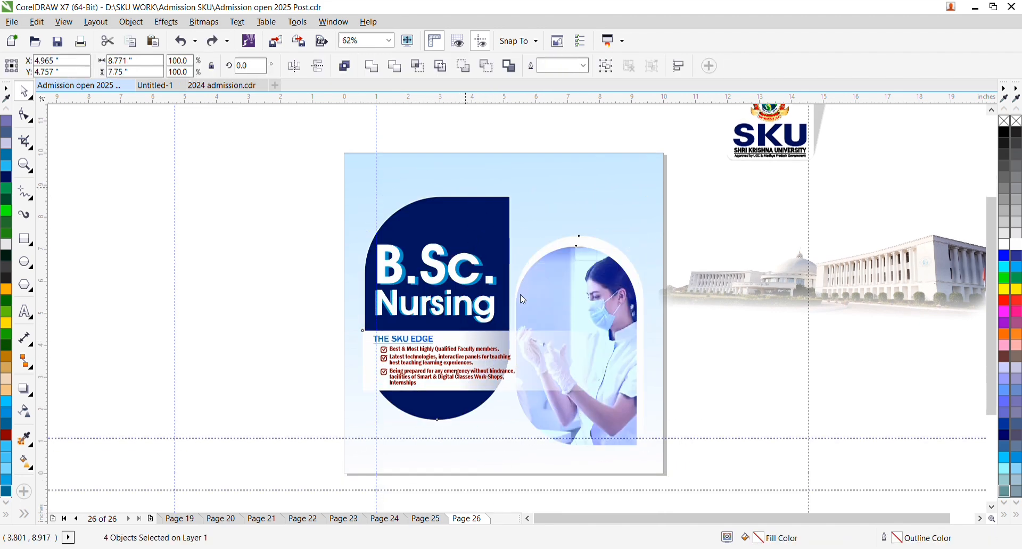
left_click(443, 227, "ctrl")
left_click(590, 240, "shift")
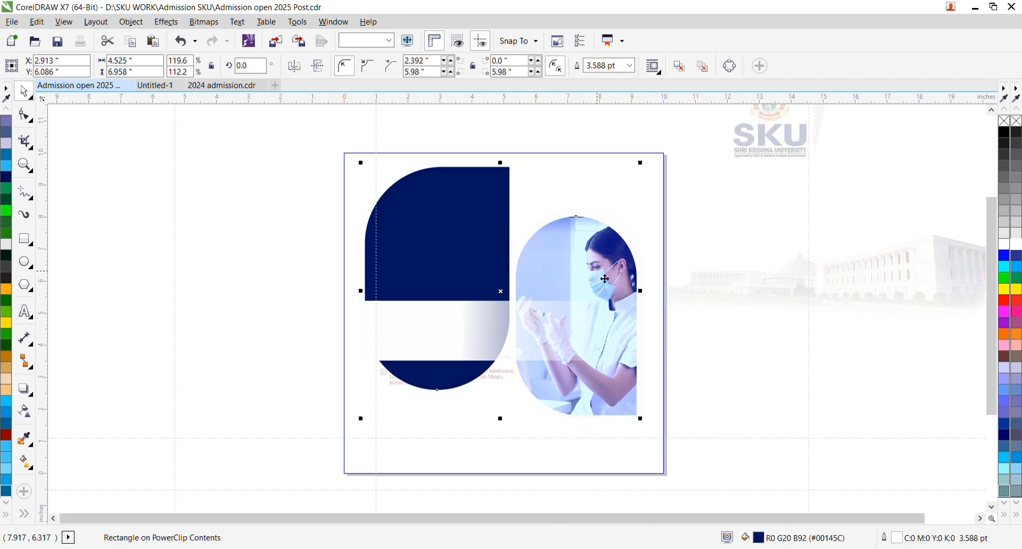
left_click_drag(566, 323, 553, 364)
left_click(729, 420, "ctrl")
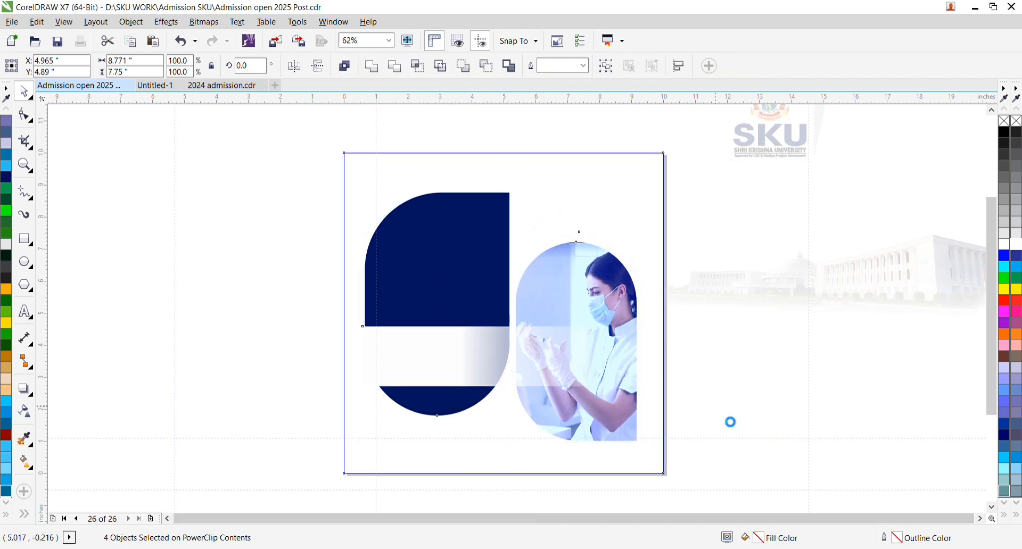
Step: Shift the "THE SKU EDGE" heading and its bullets slightly up within the white strip
left_click_drag(285, 326, 597, 425)
scroll(449, 367, "up", 3)
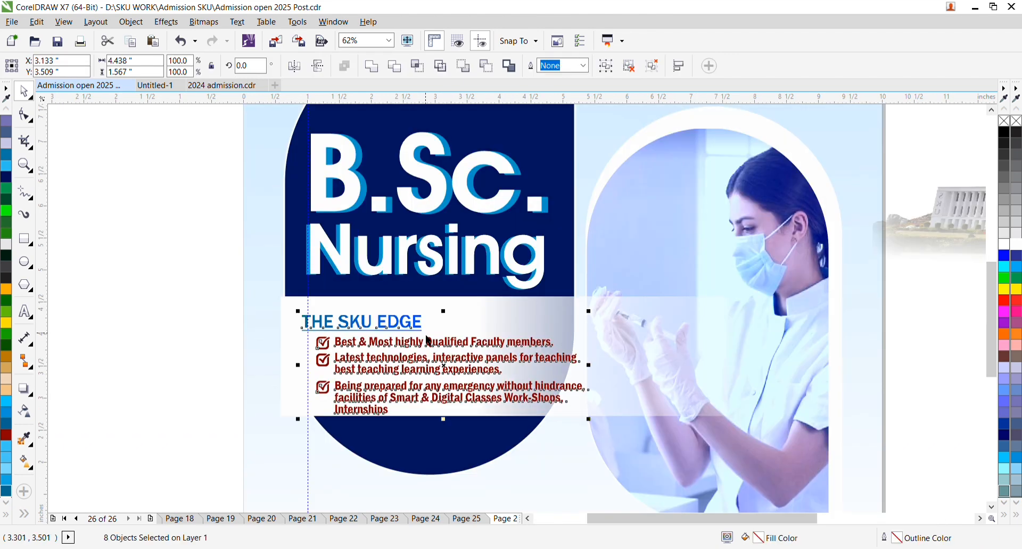
left_click_drag(422, 325, 421, 316)
scroll(393, 343, "down", 1)
left_click(267, 340)
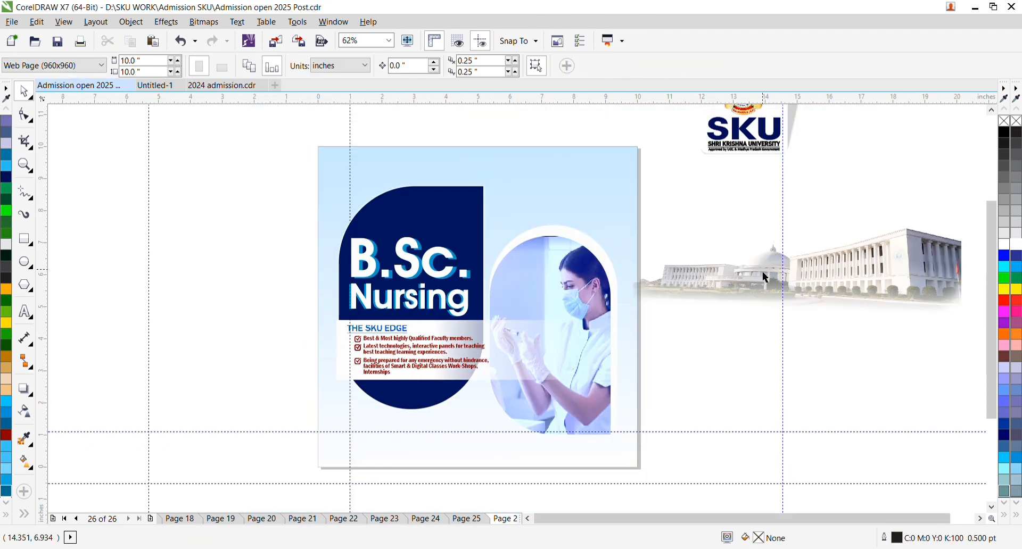
Step: Place the campus building across the top of the post inside the background PowerClip and enlarge it
left_click_drag(729, 271, 506, 207)
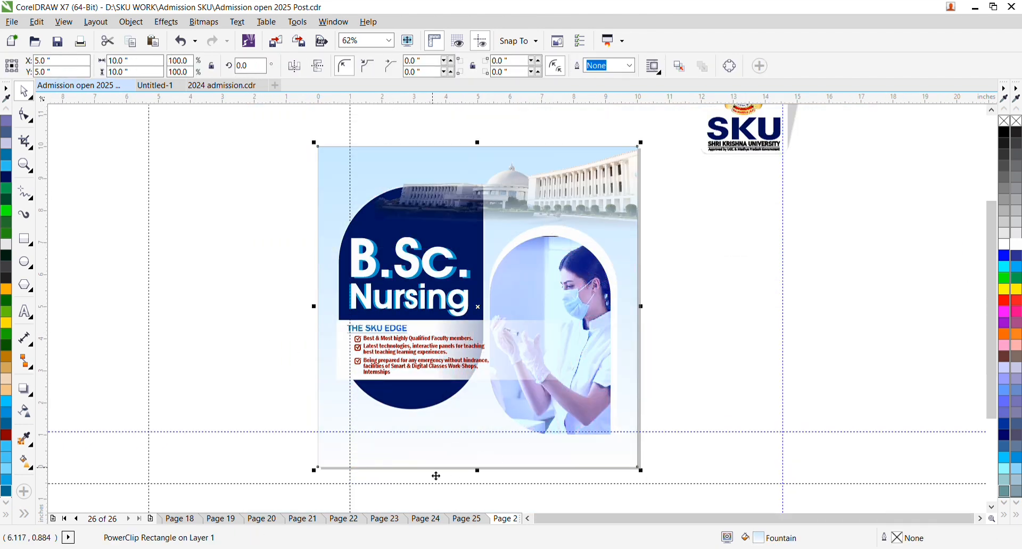
left_click(447, 457)
left_click_drag(374, 259, 276, 289)
Step: Stretch the building's linear transparency beyond the page top, at about -89.4°, to fade the whole image
left_click(23, 409)
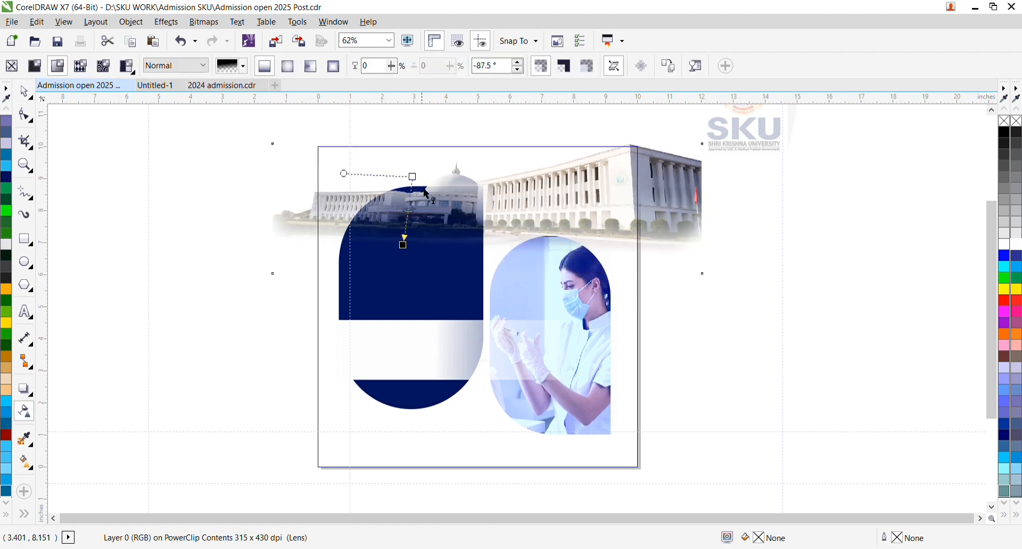
left_click_drag(413, 177, 408, 95)
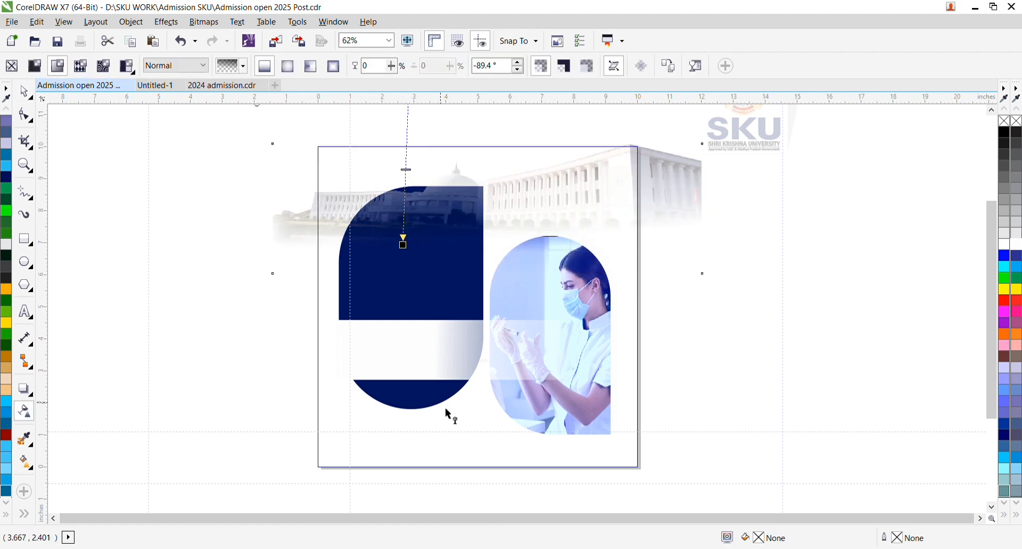
key("space")
left_click(473, 489, "ctrl")
scroll(538, 336, "down", 1)
scroll(545, 280, "up", 1)
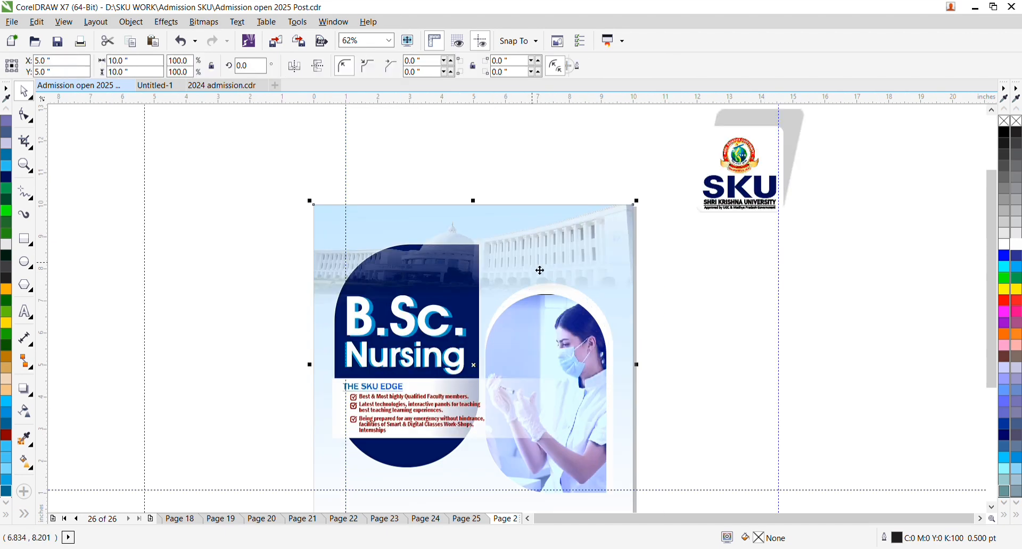
Step: Enlarge the building inside the PowerClip to about 16 × 4.81 inches and mirror it horizontally
left_click(534, 264, "ctrl")
left_click(519, 263)
left_click_drag(701, 335, 783, 361)
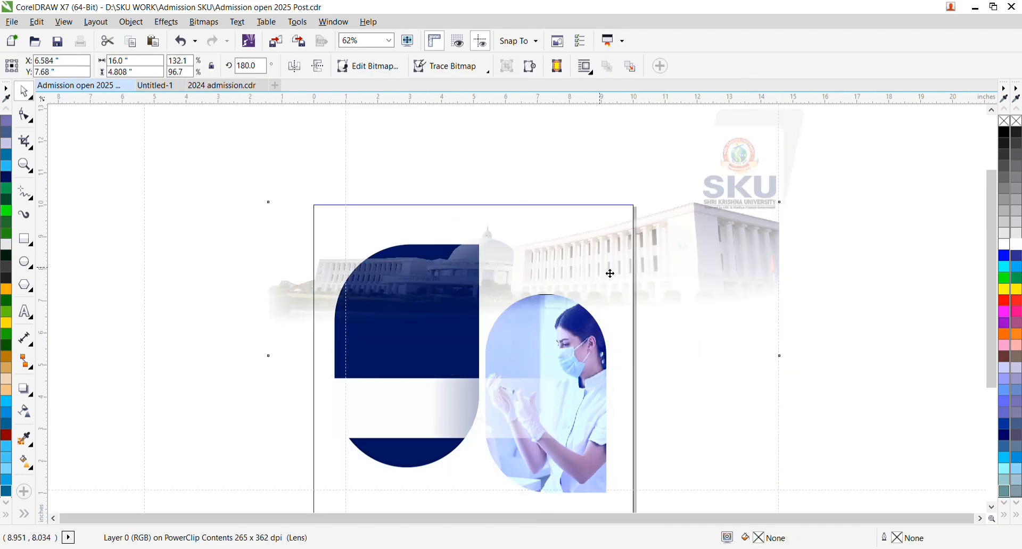
mouse_move(610, 274)
left_mouse_down()
mouse_move(630, 266)
mouse_move(611, 282)
left_mouse_up()
left_click(294, 66)
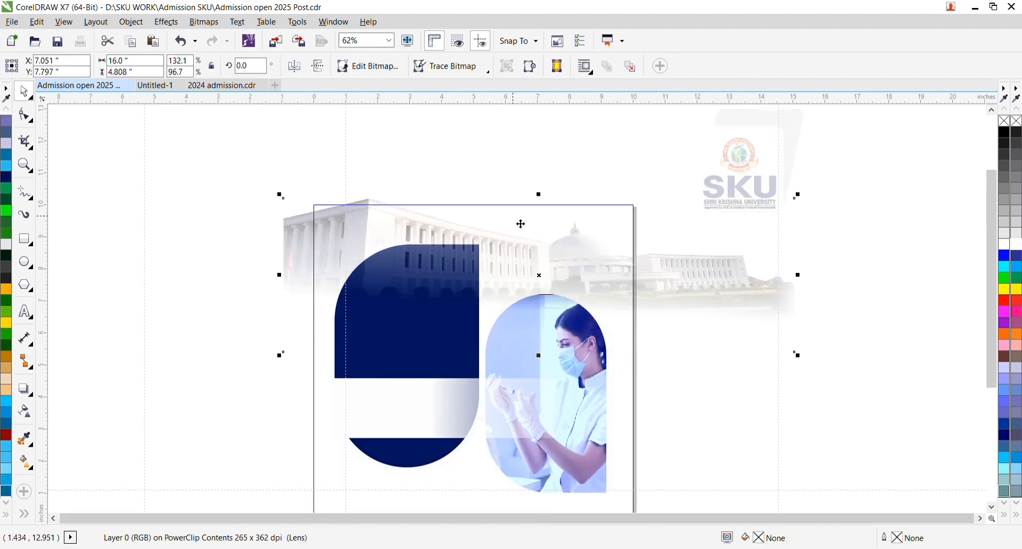
Step: Resize the mirrored building to about 13.9 × 4.18 inches and position it at about X 5.57, Y 7.93 inches
left_click_drag(528, 265, 496, 265)
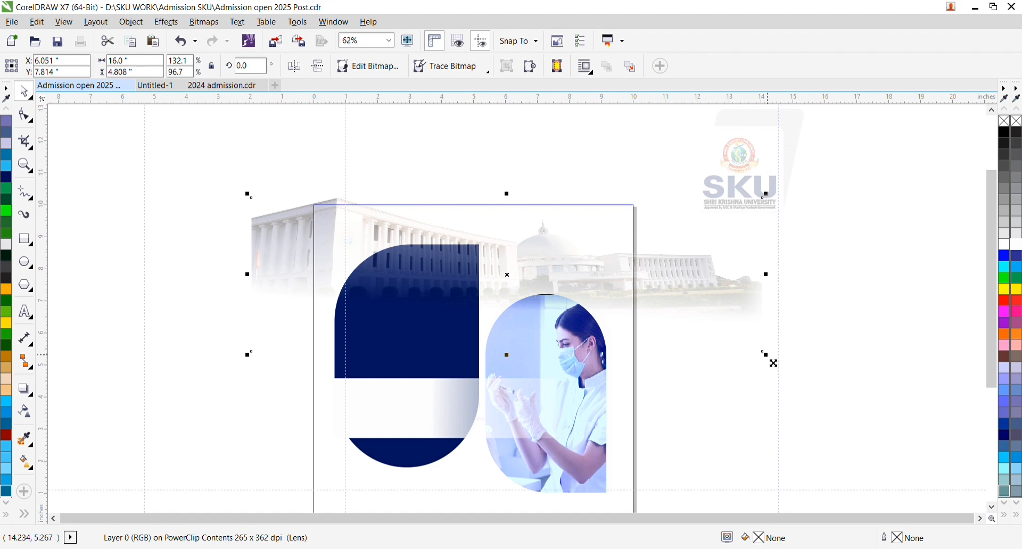
left_click_drag(766, 355, 731, 345)
left_click_drag(571, 252, 556, 247)
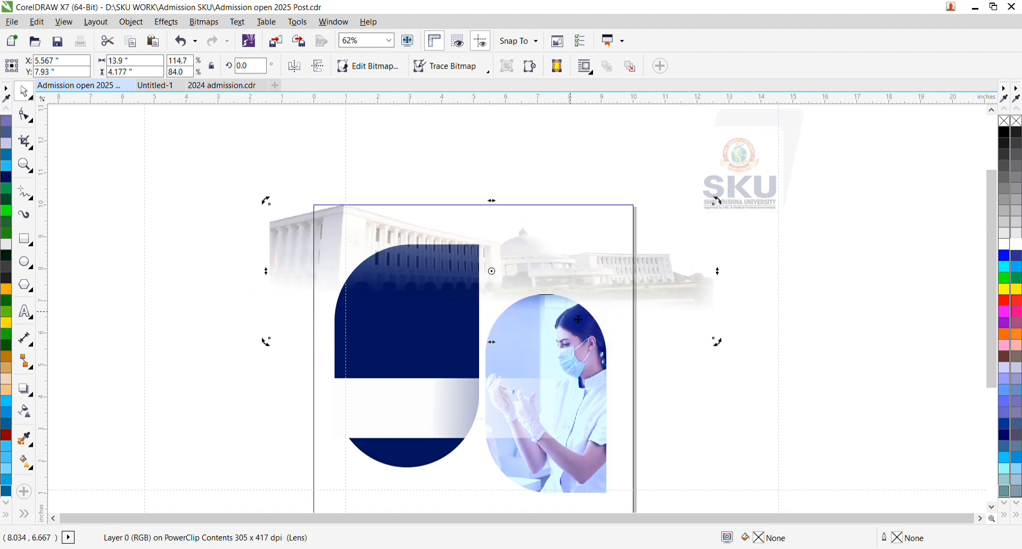
left_click(473, 184, "ctrl")
left_click(700, 356)
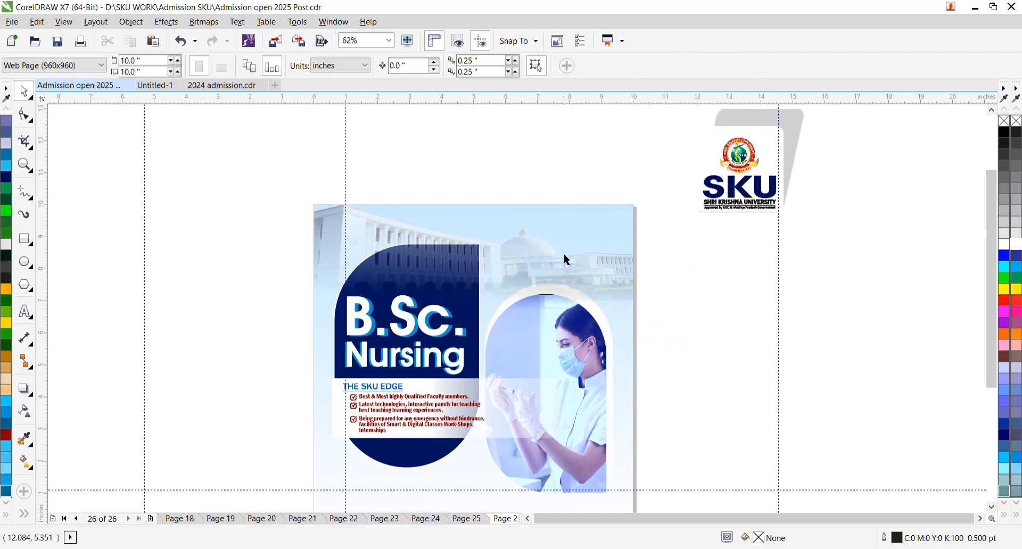
scroll(564, 254, "down", 1)
left_click(675, 299)
scroll(564, 367, "up", 1)
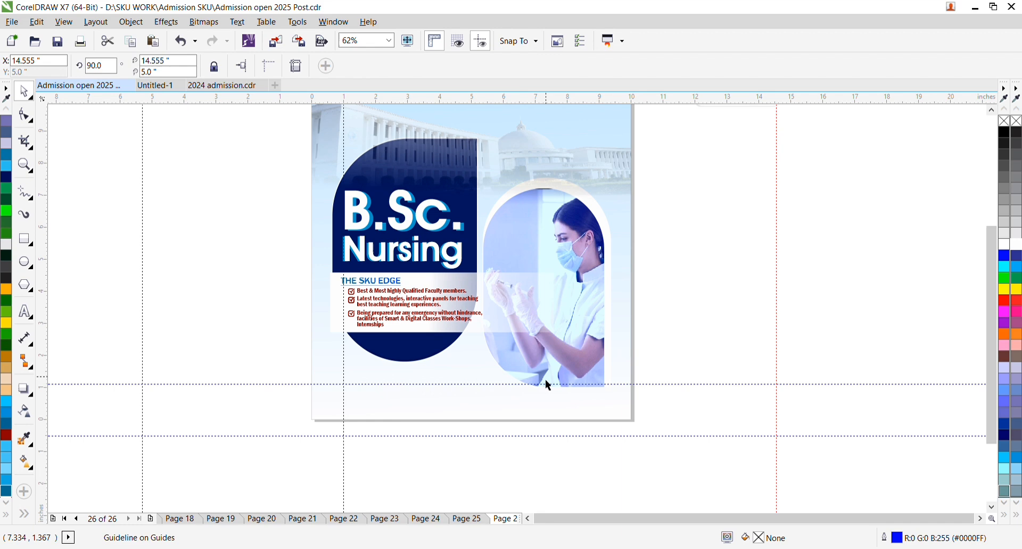
left_click(638, 416)
Step: Copy the location icon, address and phone numbers from Untitled-1, paste them into the post and move them below the page
left_click(222, 85)
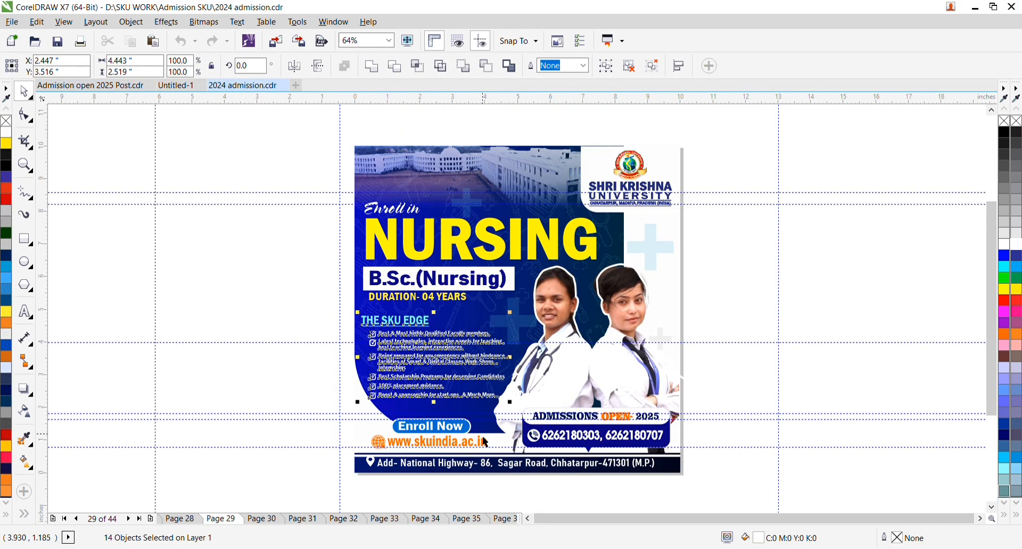
left_click(187, 87)
left_click_drag(294, 352, 579, 396)
left_click(83, 86)
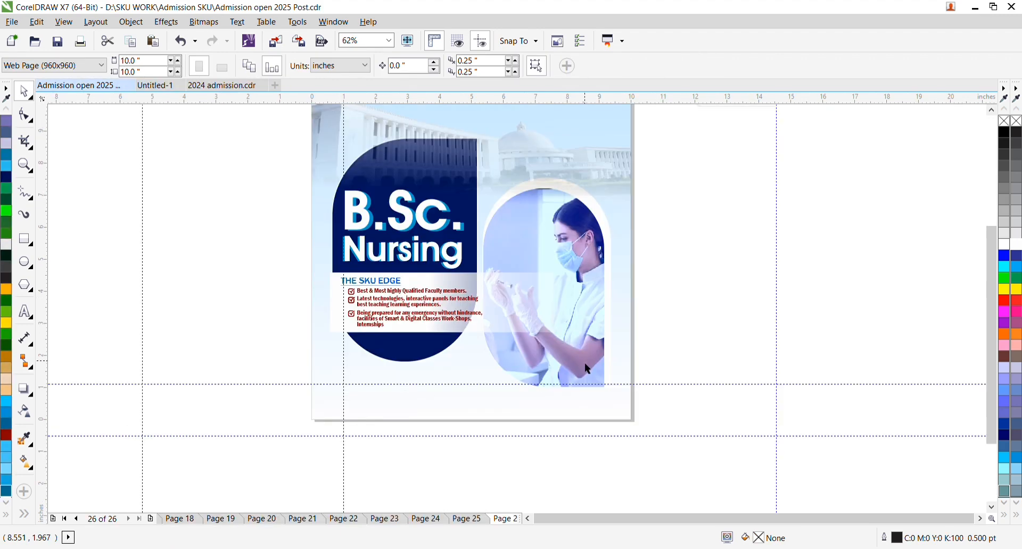
key("ctrl+v")
scroll(489, 423, "up", 2)
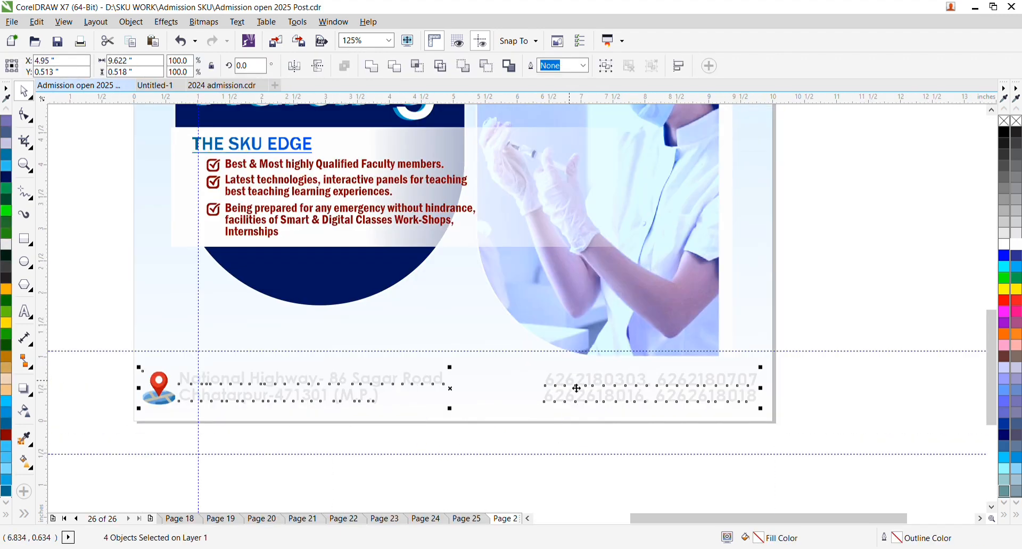
scroll(576, 389, "down", 1)
left_click_drag(577, 389, 576, 455)
Step: Draw a rectangle about 10.08 × 1.1 inches across the bottom of the page
left_click(24, 238)
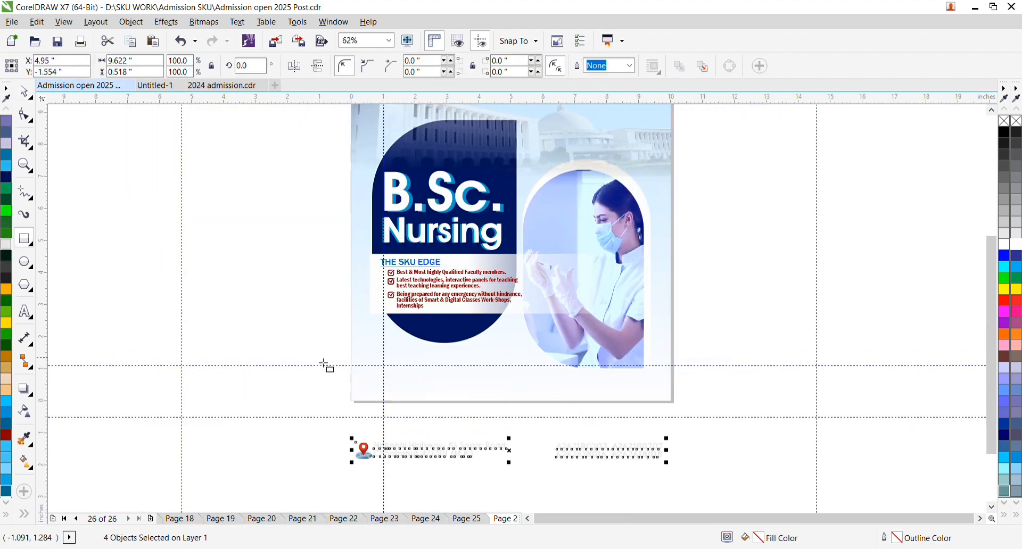
mouse_move(348, 367)
left_mouse_down()
mouse_move(677, 413)
mouse_move(674, 403)
left_mouse_up()
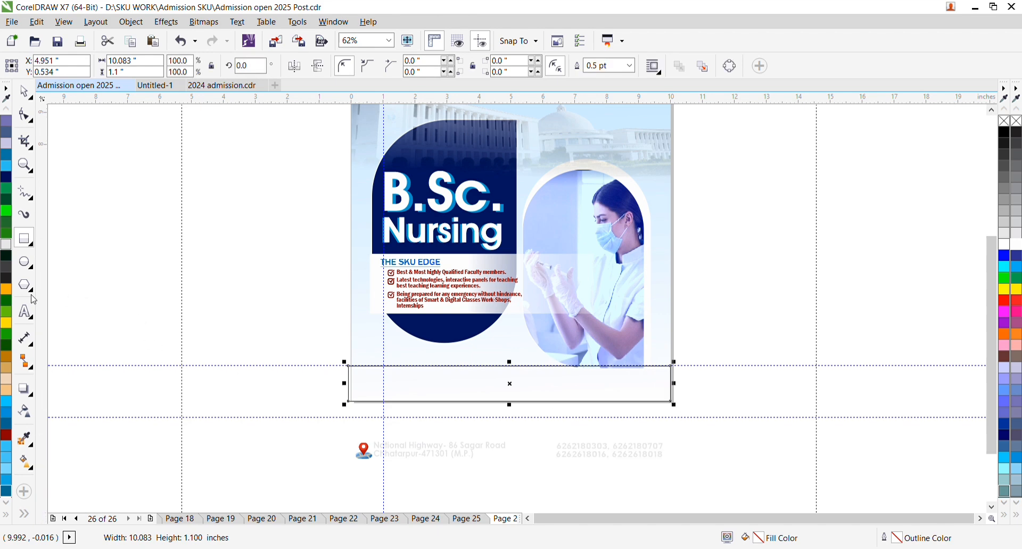
Step: Fill the footer rectangle with Electric Blue, remove its outline and reduce its height to about 0.917 inches
left_click(9, 244)
right_click(1009, 123)
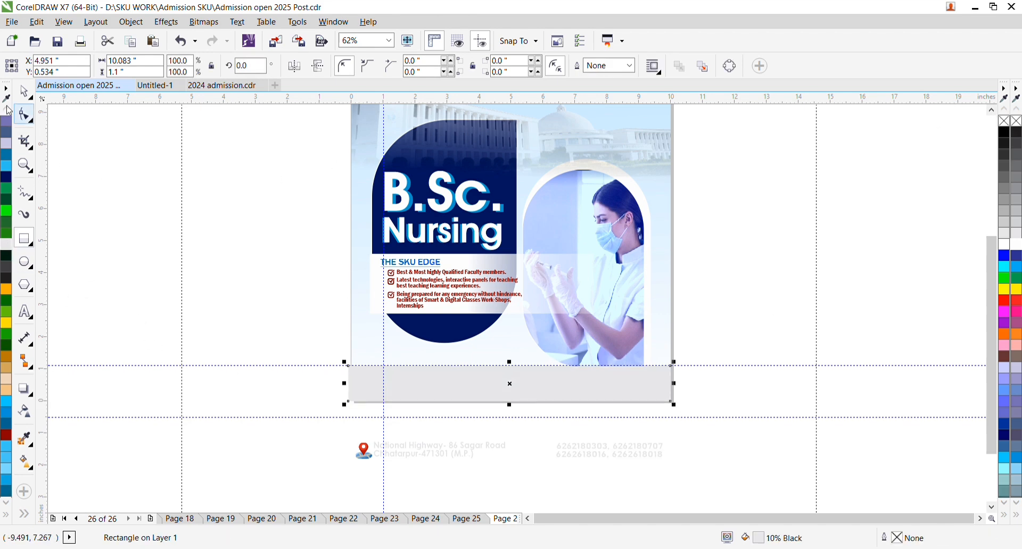
left_click(23, 93)
left_click(7, 127)
scroll(515, 397, "up", 2)
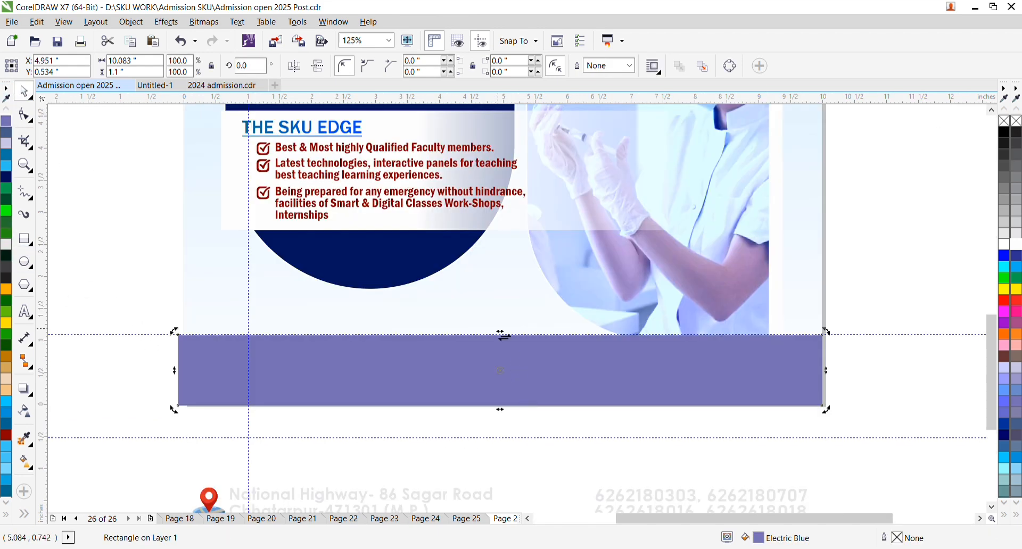
left_click_drag(507, 337, 506, 353)
Step: Apply a horizontal fountain fill to the footer bar, running from Electric Blue to dark navy
scroll(505, 351, "down", 2)
left_click_drag(272, 391, 298, 446)
left_click(619, 368)
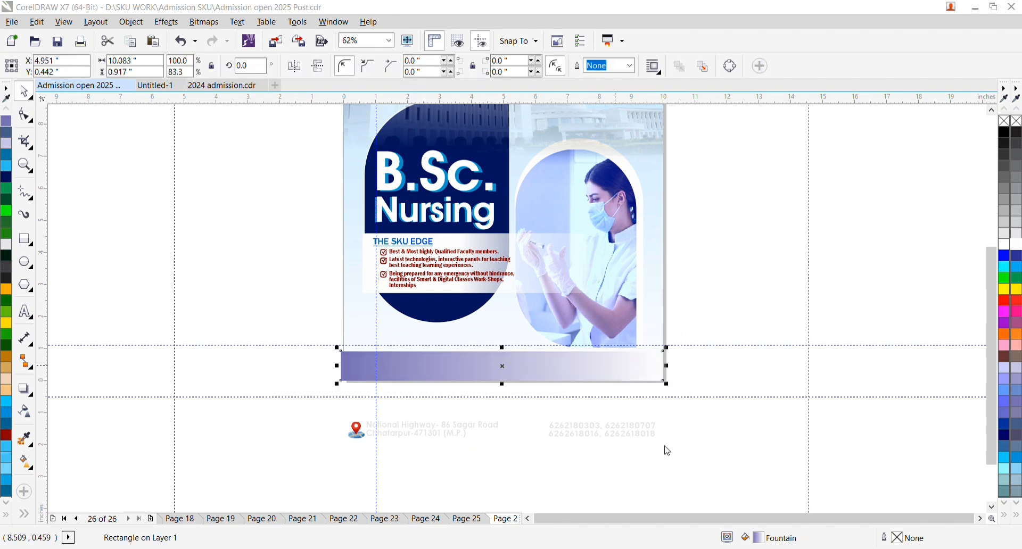
left_click(744, 481)
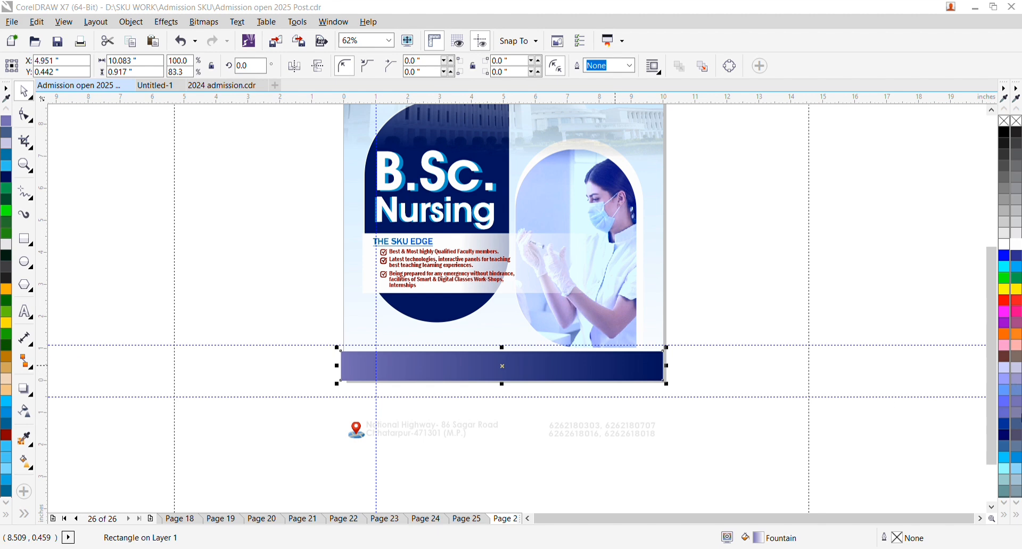
Step: Move the location icon and address onto the left half of the footer bar and colour the address white
left_click_drag(269, 383, 460, 443)
left_click_drag(291, 397, 495, 368)
scroll(361, 371, "up", 2)
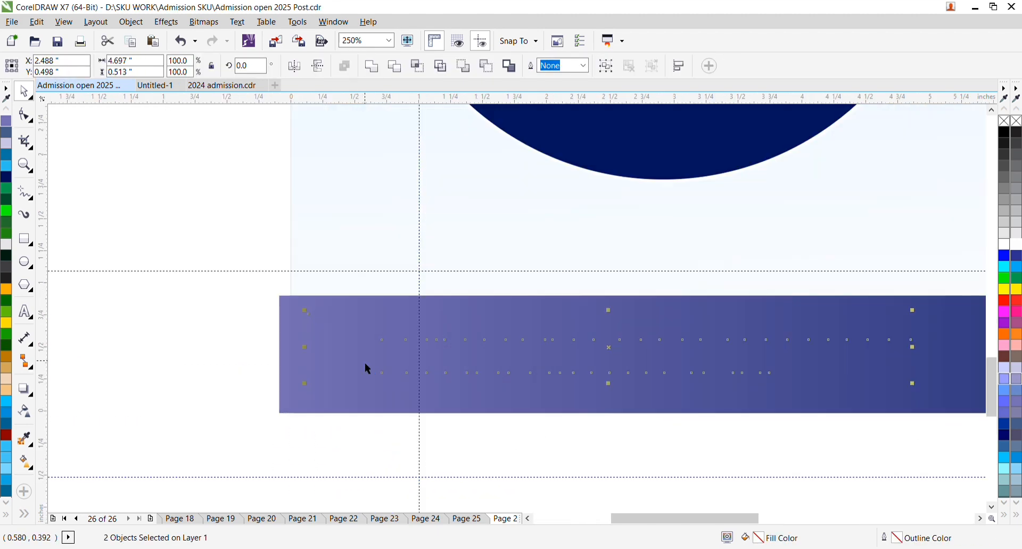
left_click(455, 379)
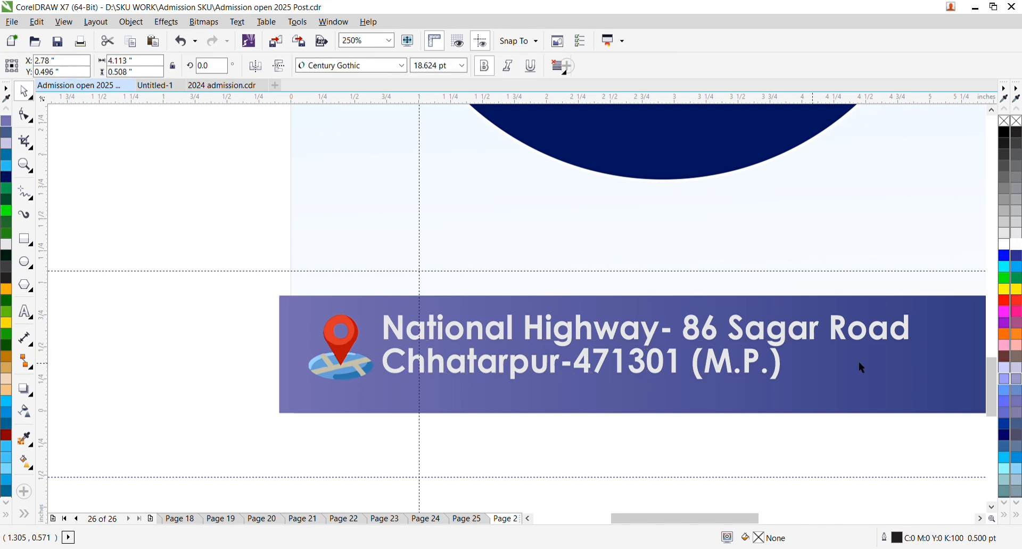
left_click(271, 384)
left_click(355, 379)
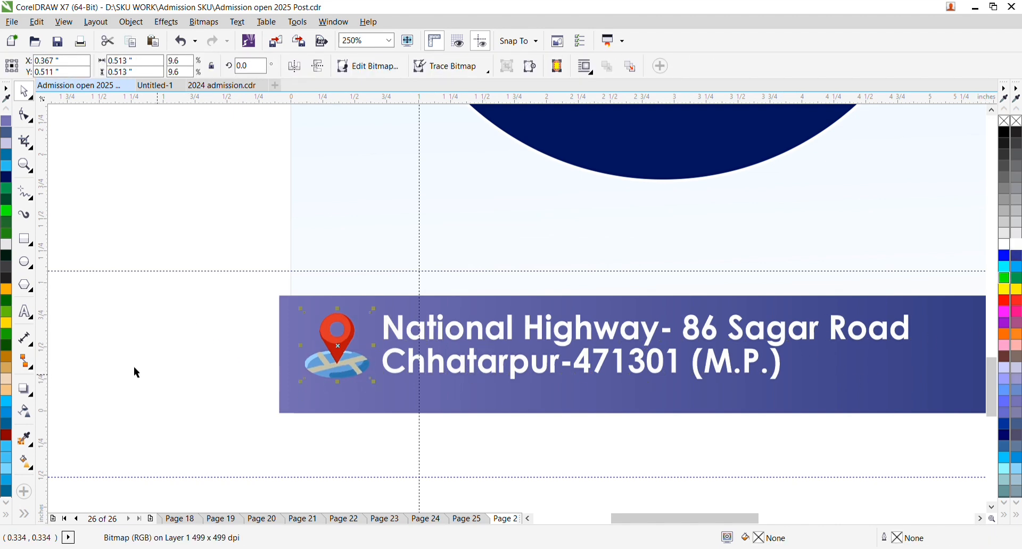
Step: Draw a white circle about 0.646 inches wide without outline around the location icon and place it behind the icon
left_click(29, 269)
left_click_drag(375, 394, 291, 311)
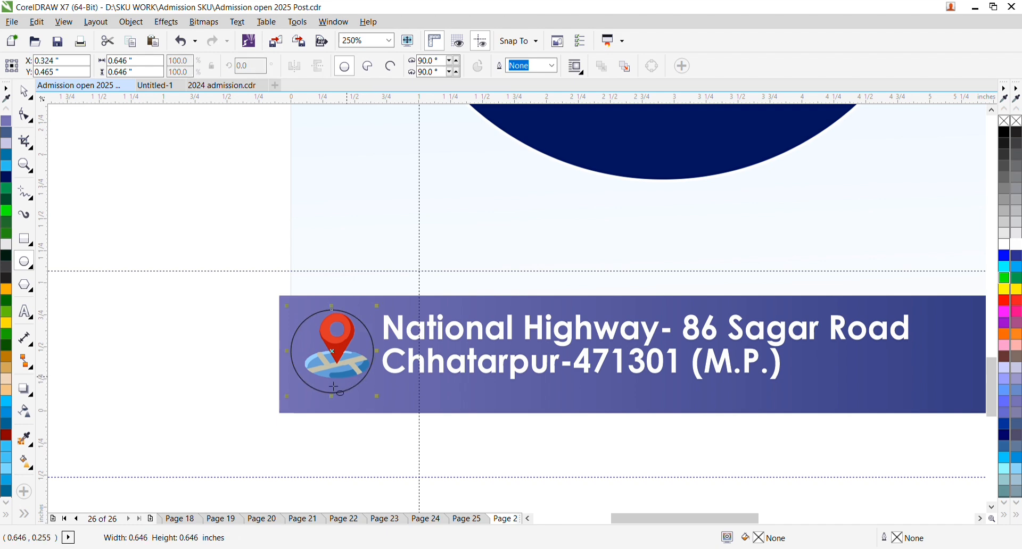
left_click(1004, 244)
right_click(1004, 121)
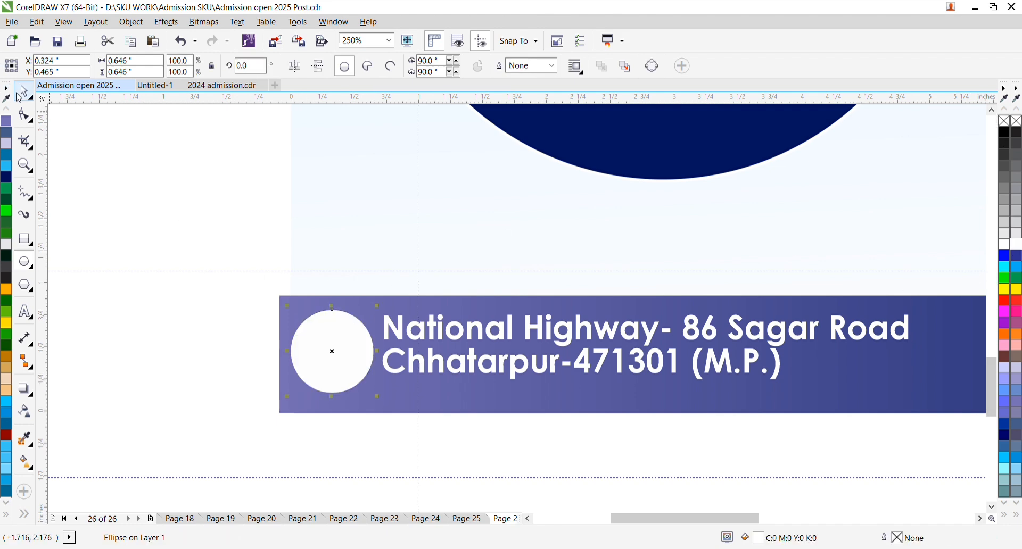
left_click(24, 92)
key("ctrl+Page_Down")
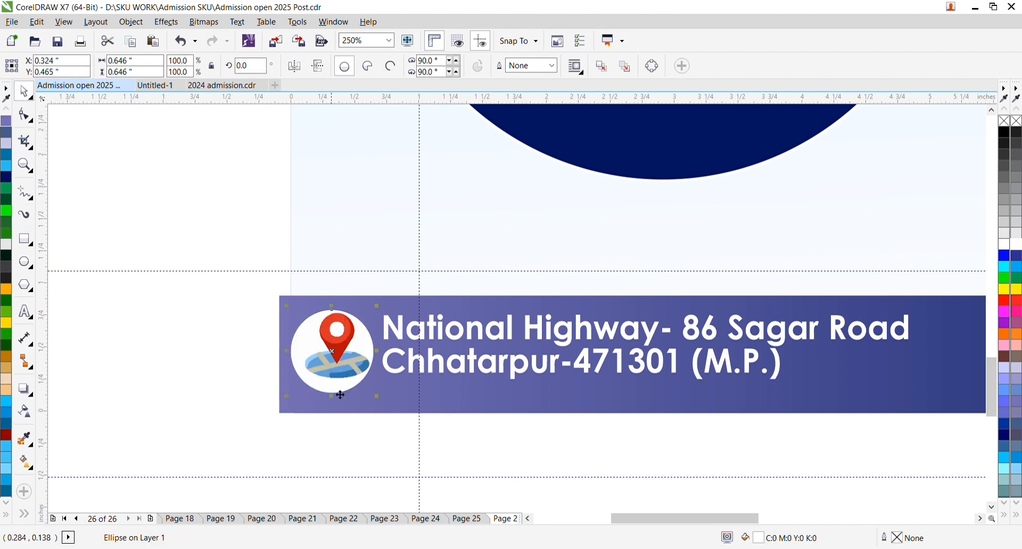
Step: Fade the white circle downward with a linear transparency and place the location icon back over it
left_click_drag(341, 368, 408, 365)
left_click(313, 375)
left_click(24, 411)
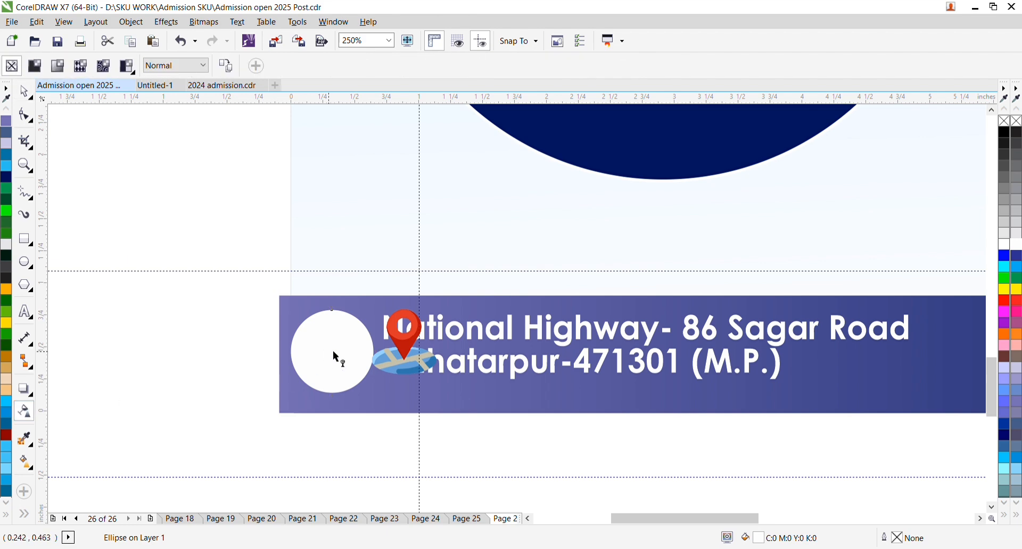
left_click_drag(331, 312, 339, 384)
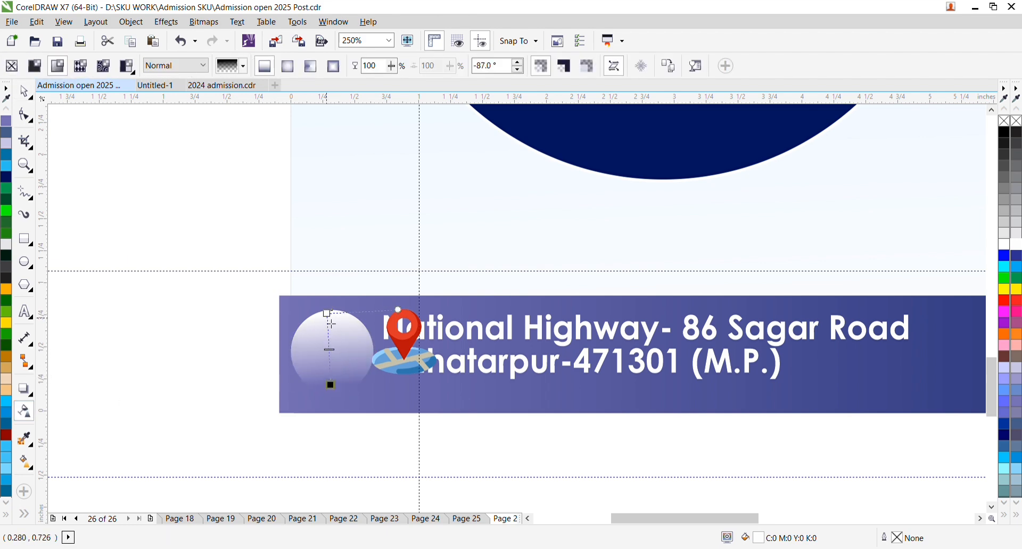
left_click(24, 91)
left_click(413, 363)
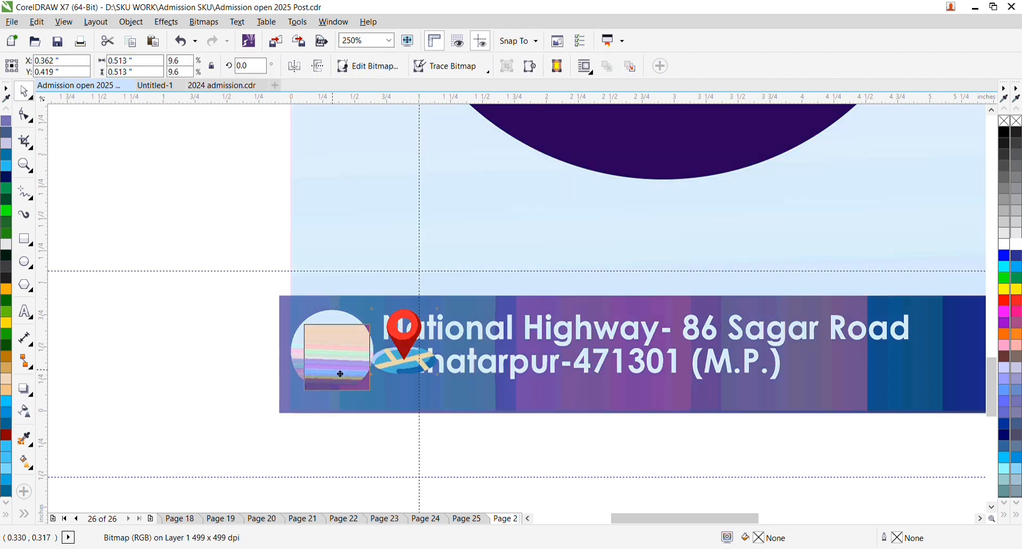
left_click_drag(413, 362, 335, 373)
scroll(330, 376, "up", 1)
scroll(370, 365, "down", 2)
left_click(223, 325)
scroll(223, 327, "down", 1)
scroll(319, 351, "up", 1)
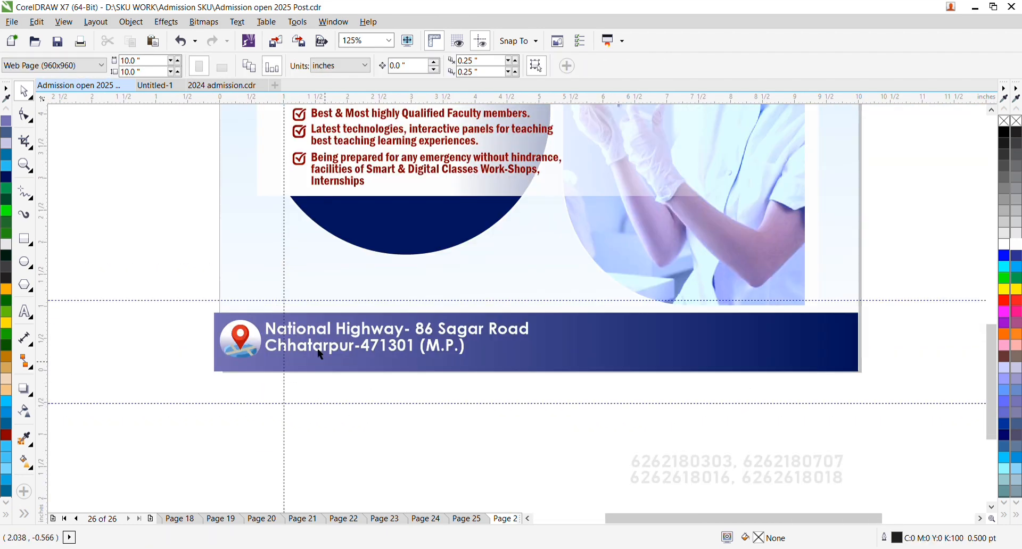
Step: Draw a divider about 0.067 × 0.8 inches after the address, filled light blue #7DDCFF without outline
left_click(31, 242)
left_click_drag(539, 316, 543, 366)
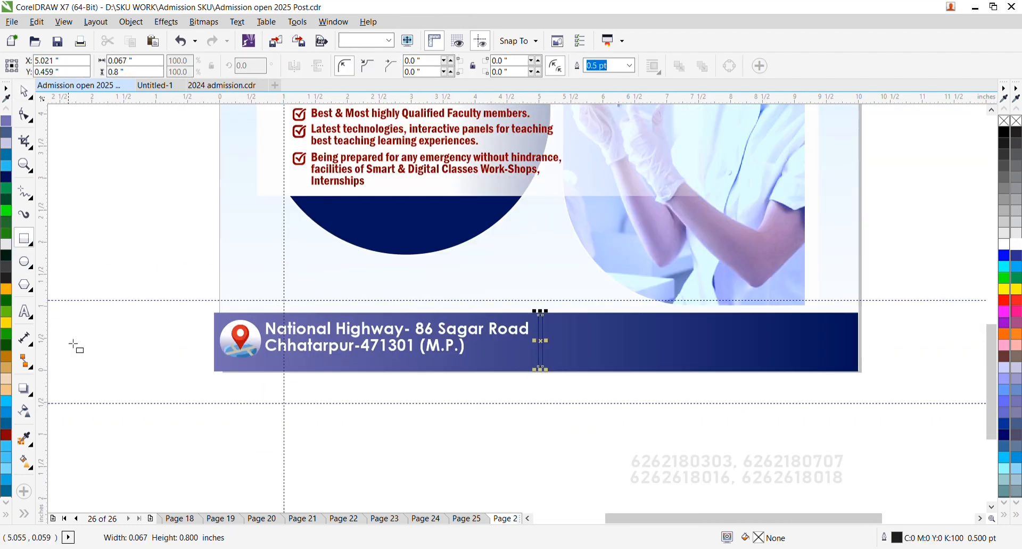
left_click(6, 469)
right_click(1004, 120)
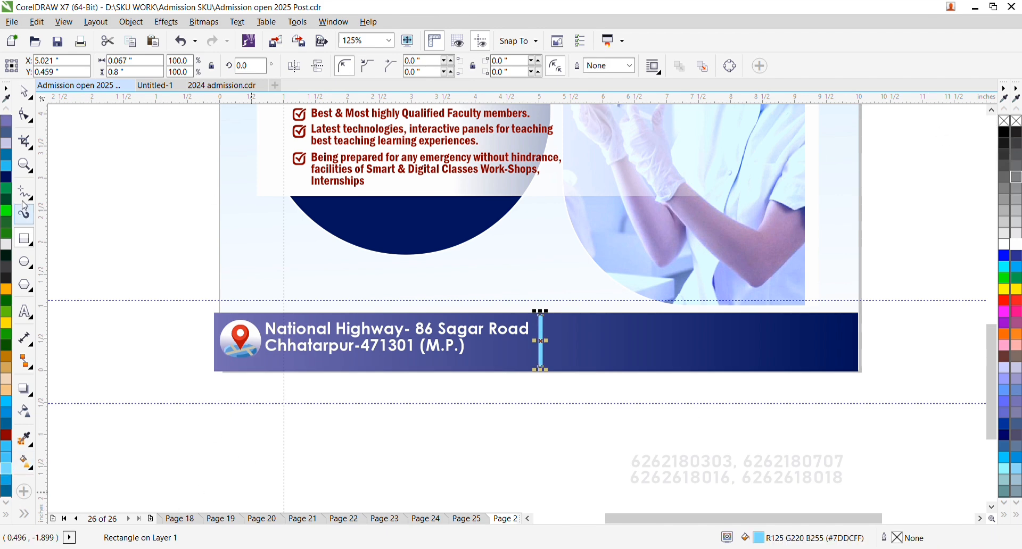
left_click(25, 91)
Step: Move the phone numbers onto the right half of the footer bar and colour them white
scroll(264, 252, "down", 1)
left_click_drag(398, 333, 612, 392)
left_click_drag(519, 361, 487, 296)
scroll(487, 297, "up", 4)
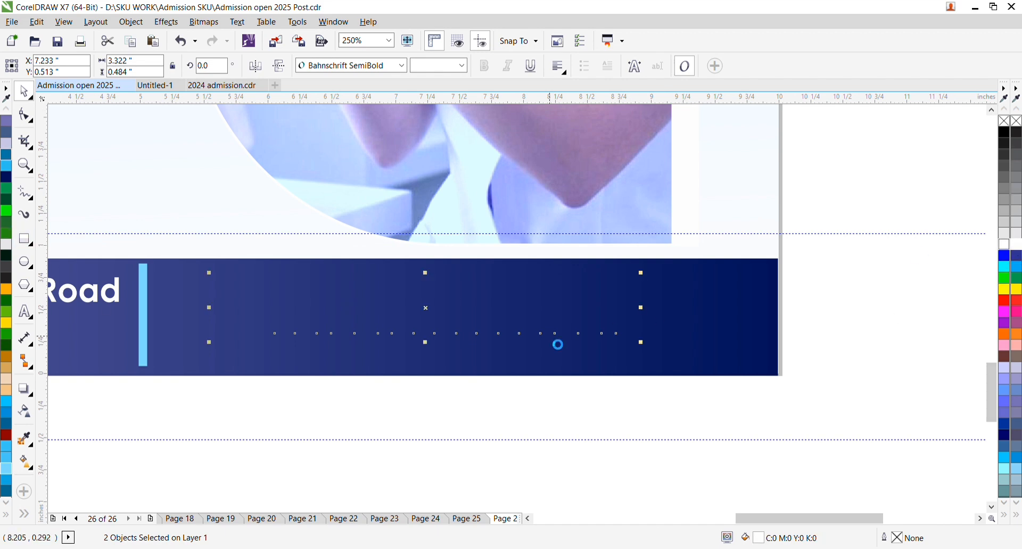
left_click_drag(656, 361, 746, 395)
scroll(671, 396, "down", 1)
left_click(674, 404)
Step: Shift the light blue divider slightly to the right, between the address and the phone numbers
scroll(627, 412, "down", 1)
left_click_drag(471, 401, 523, 303)
scroll(524, 330, "up", 3)
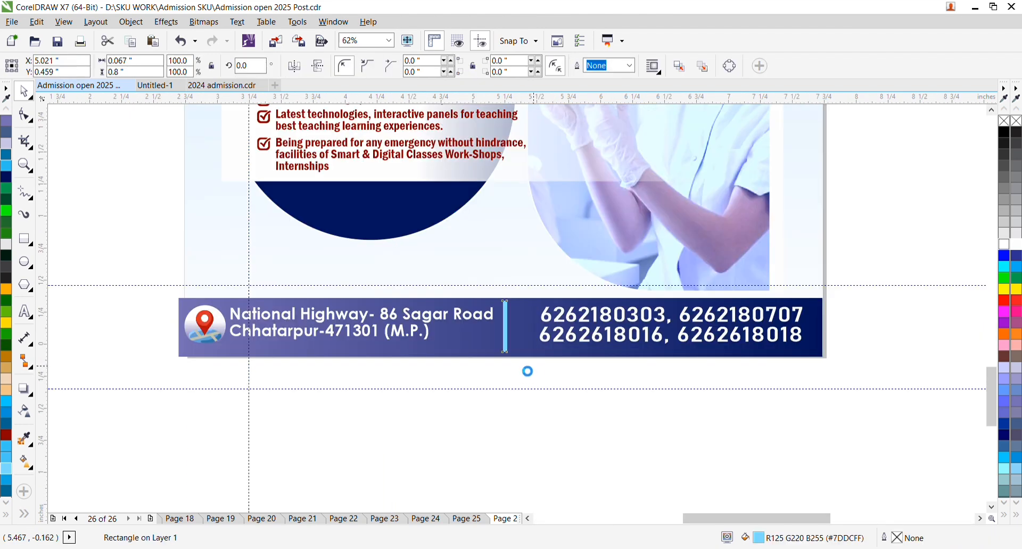
scroll(522, 367, "down", 1)
left_click(530, 408)
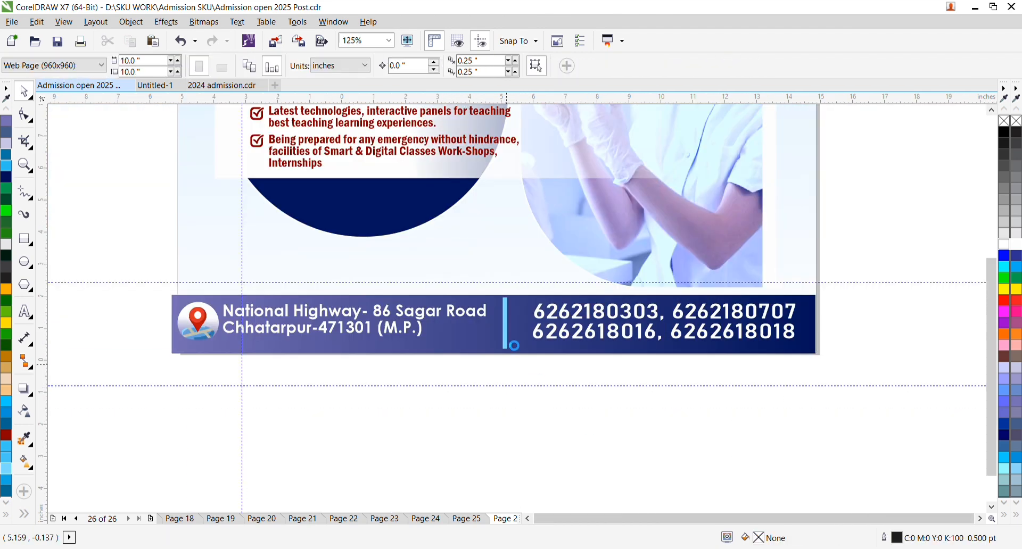
scroll(511, 372, "down", 1)
scroll(489, 341, "up", 1)
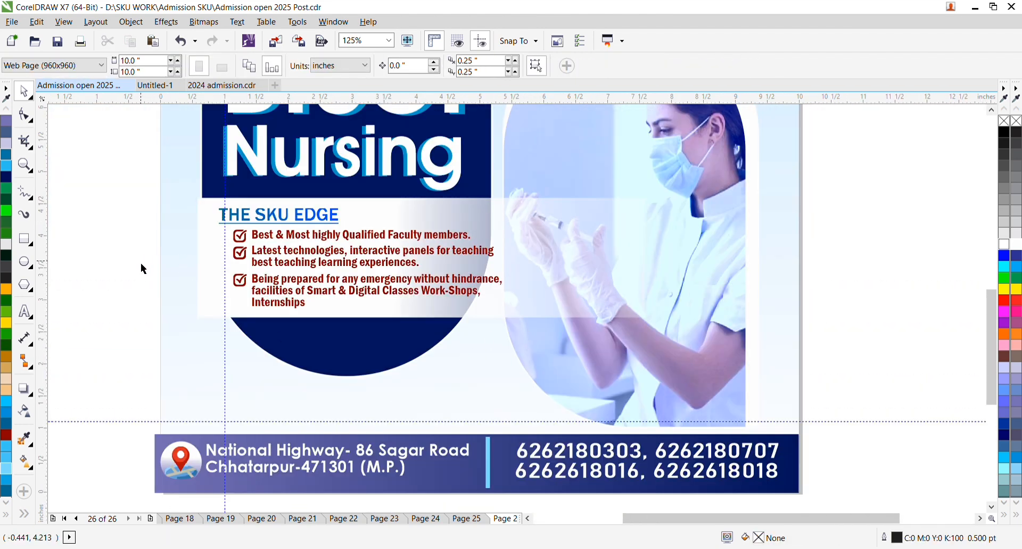
left_click(25, 263)
left_click_drag(407, 317, 516, 413)
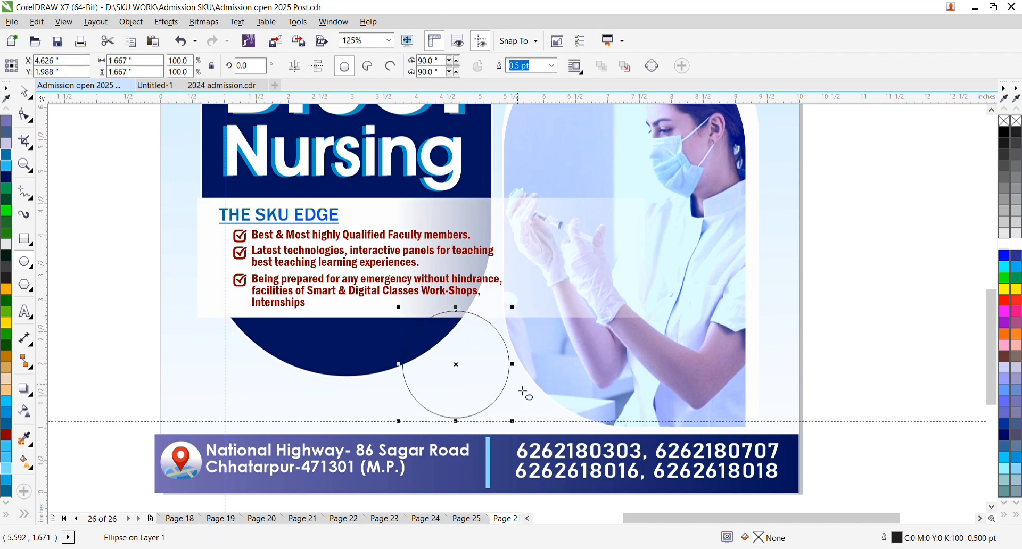
left_click(24, 91)
key("Delete")
left_click(366, 366)
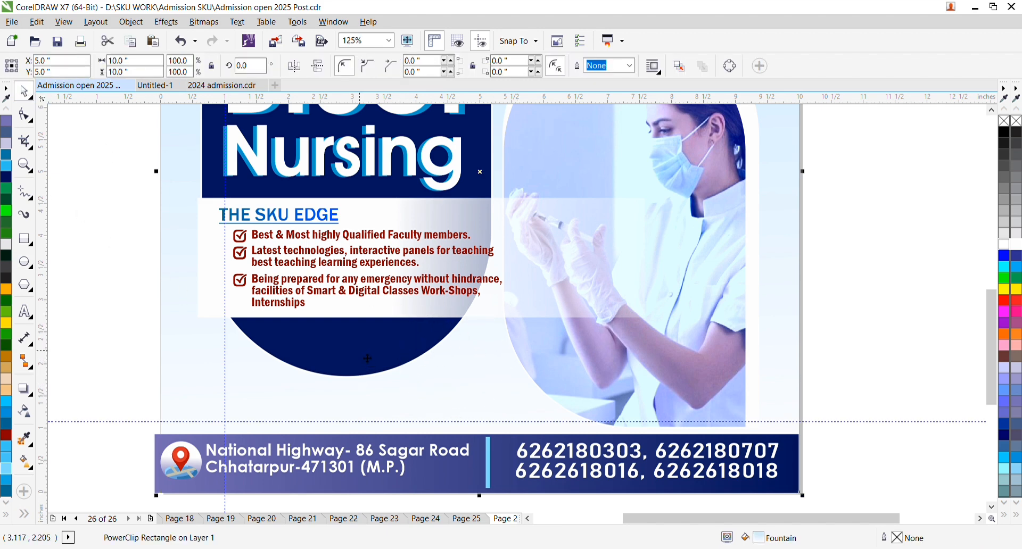
Step: Draw a rectangle about 1.53 × 1.49 inches between the navy shape and nurse photo, rounding its upper-left corner by 2 inches
left_click(24, 239)
left_click_drag(415, 309, 514, 406)
left_click_drag(424, 61, 299, 57)
type("4.759")
key("Return")
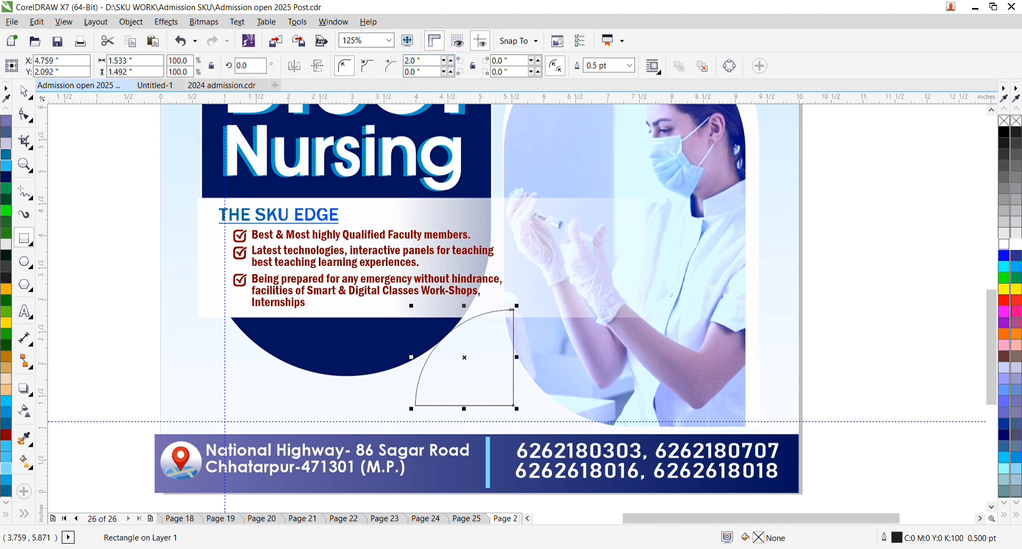
Step: Set the new rectangle's lower-left and lower-right corner radii to 2 inches
double_click(442, 73)
type("2")
key("Return")
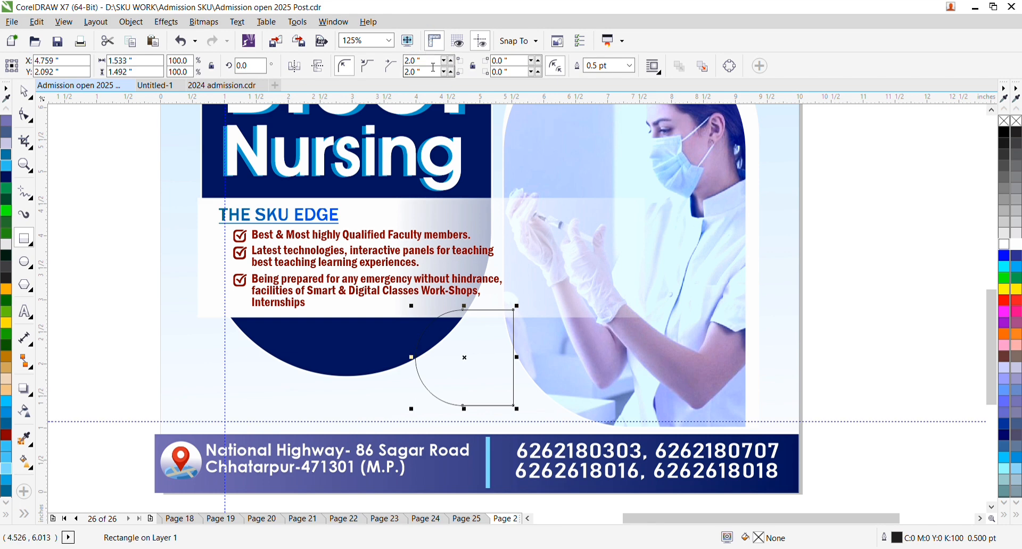
double_click(493, 73)
type("2")
key("Return")
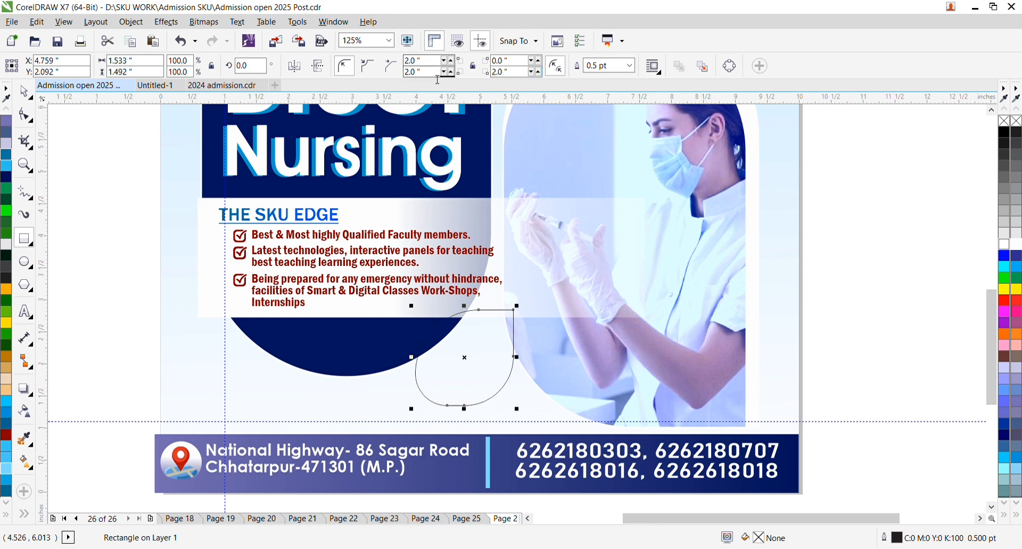
type("0")
key("Return")
key("ctrl+z")
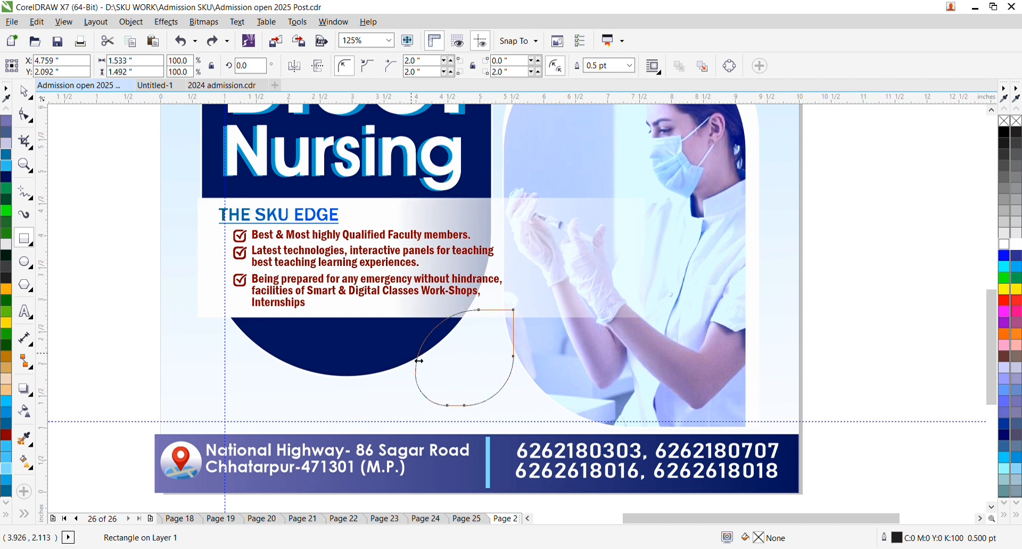
Step: Widen the rectangle to about 1.68 inches and reshape its corners to about 0.417 inches, with the upper-right at 0.067
left_click_drag(419, 361, 410, 362)
key("F10")
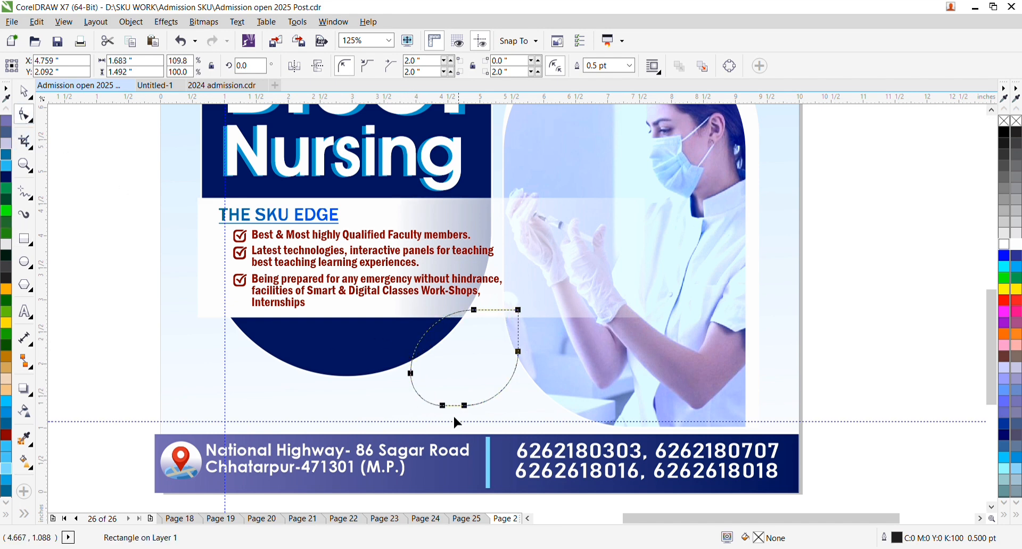
left_click_drag(442, 405, 453, 411)
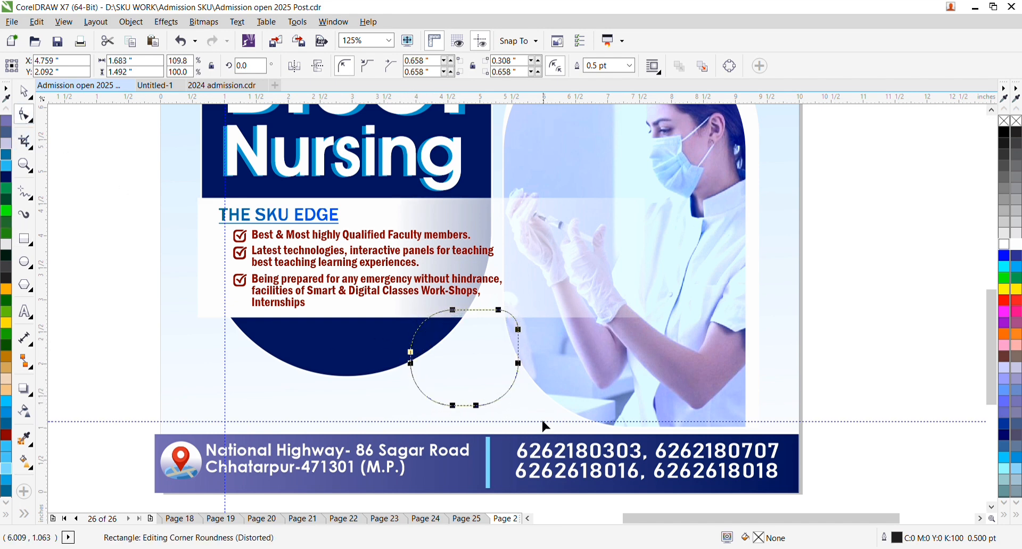
left_click_drag(520, 330, 515, 315)
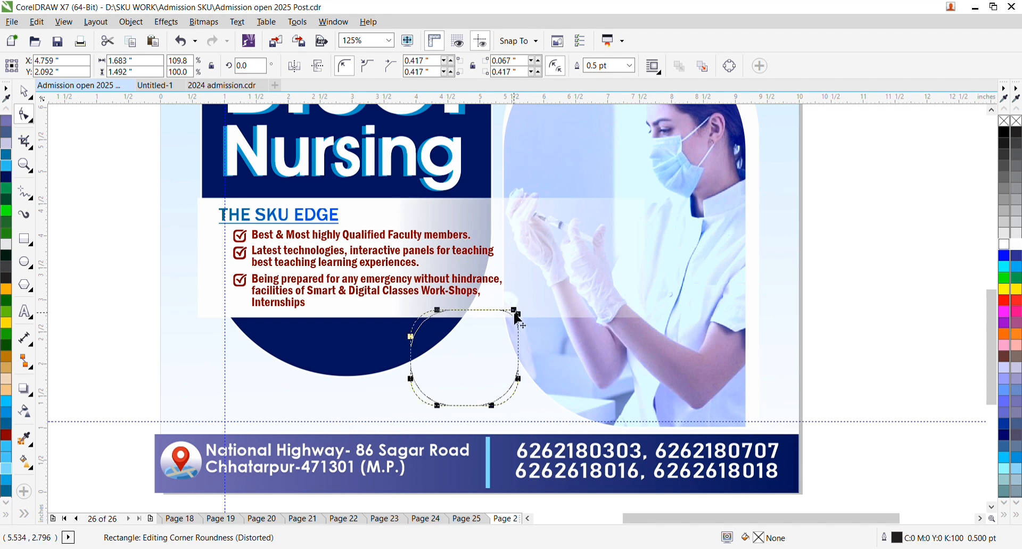
key("space")
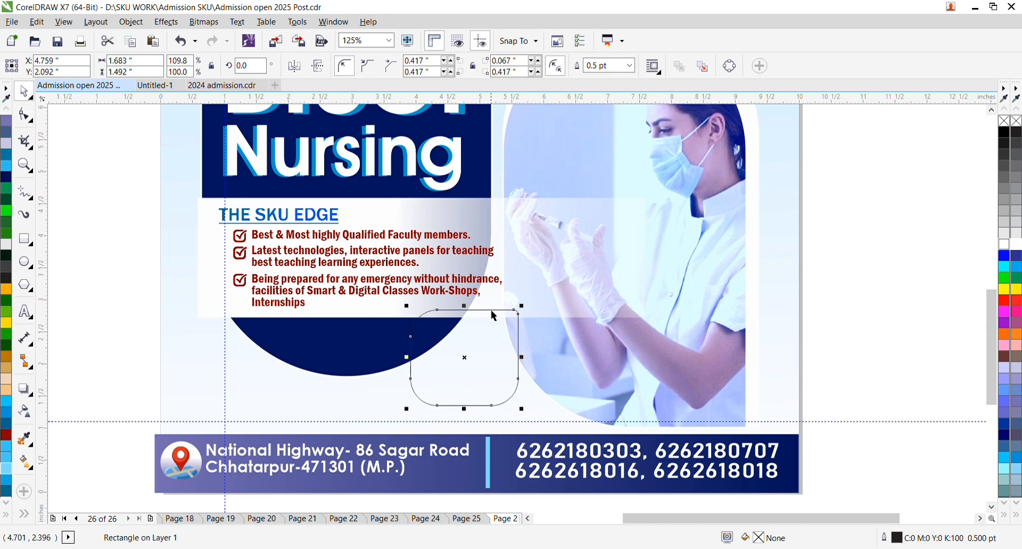
Step: Set the rectangle's corner radii to 1 inch, except for the upper-right corner at 0
type("1")
key("Return")
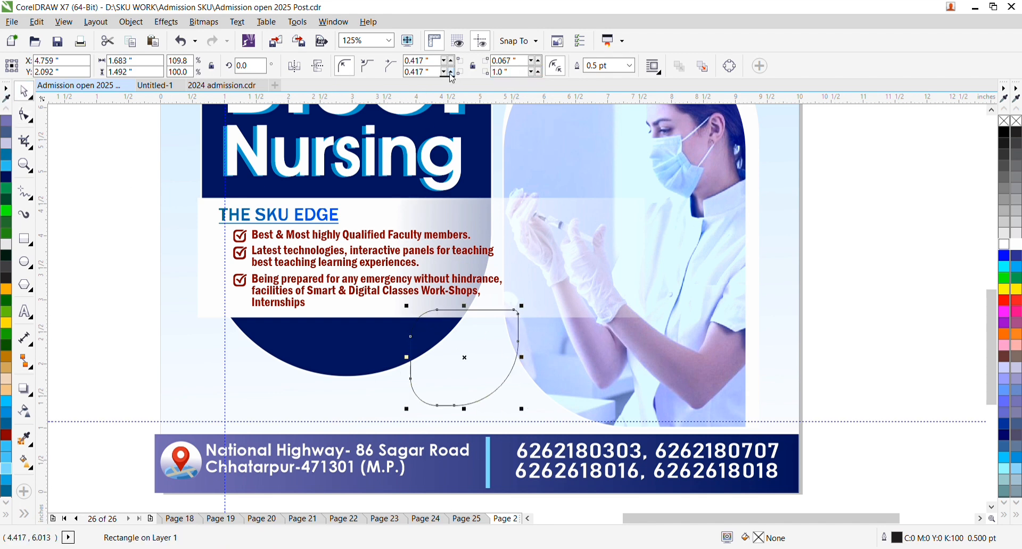
key("Return")
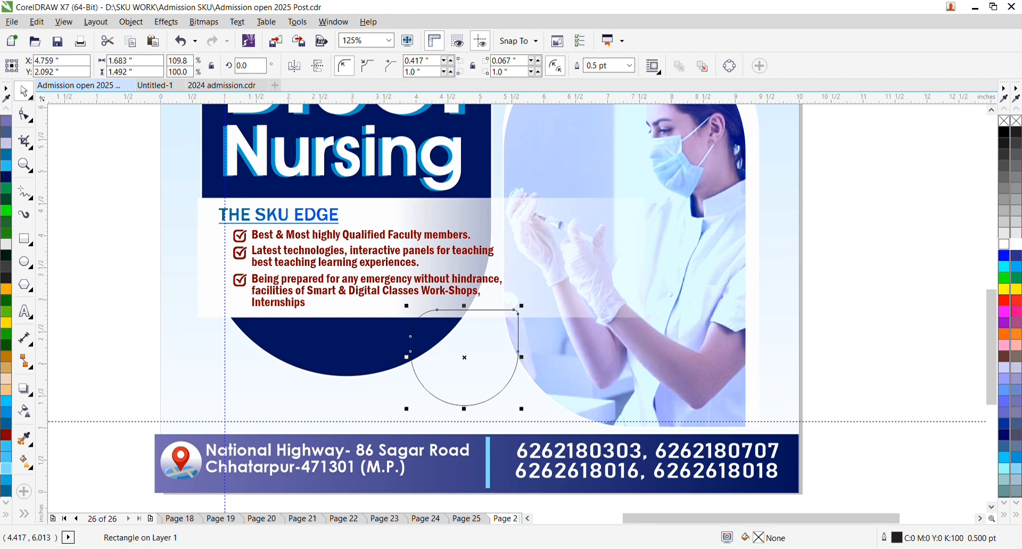
left_click(366, 65)
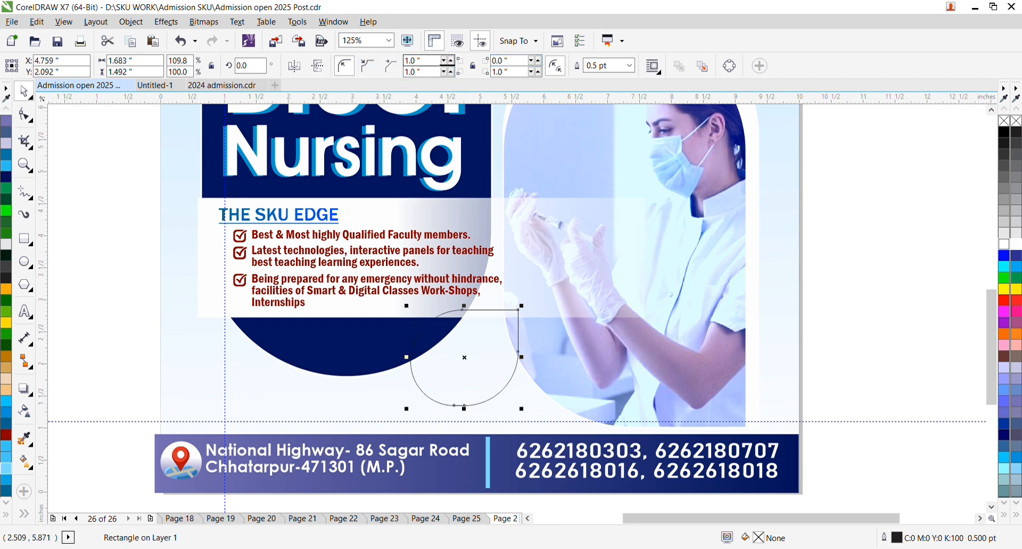
Step: Fill the teardrop shape with blue C98 M55 Y25 K5, size it about 1.63 × 1.49 inches and position it at about X 4.83, Y 2.08
left_click_drag(409, 368, 72, 364)
left_click(11, 442)
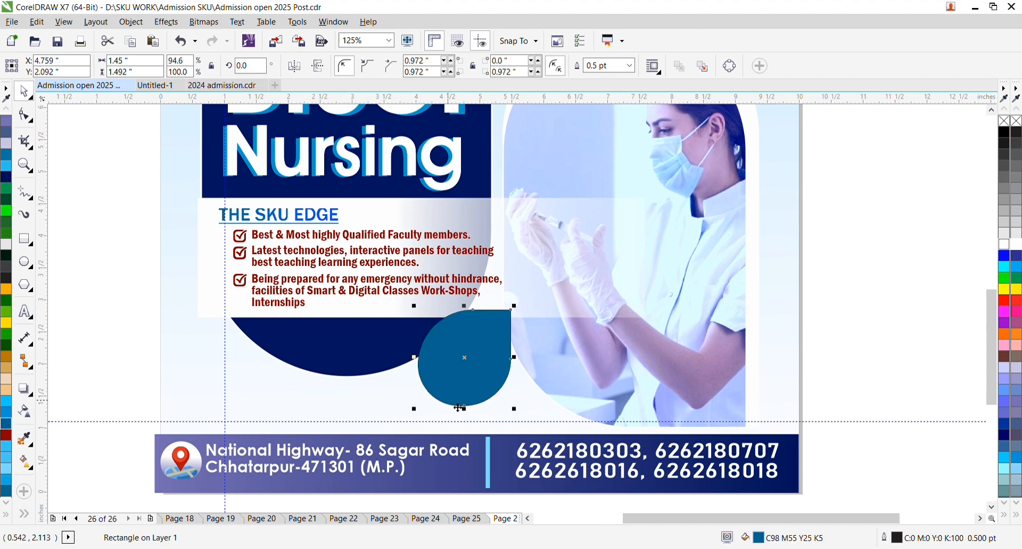
left_click_drag(472, 364, 525, 359)
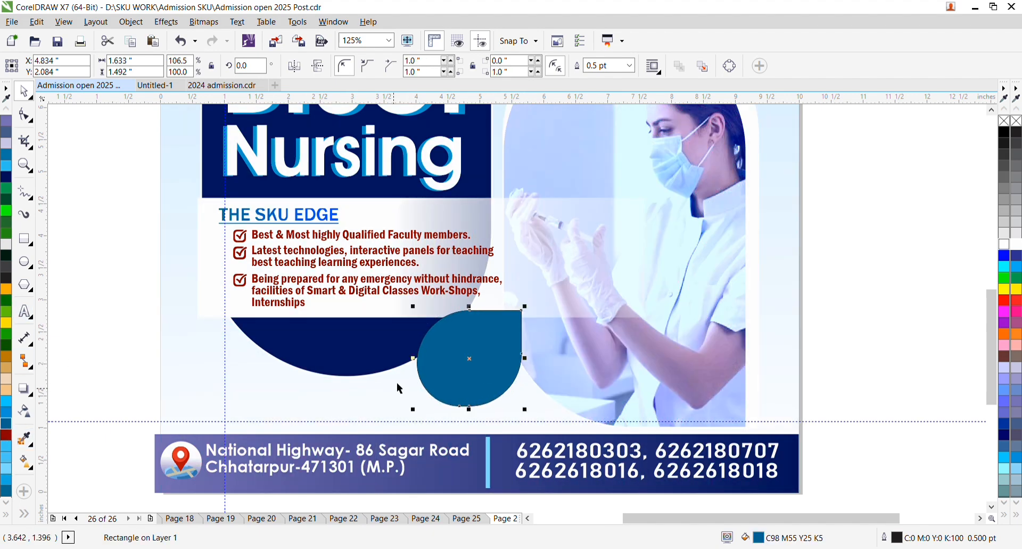
Step: Mirror the teardrop so its corner points lower-left, make it about 1.575 inches high and move it to about X 4.89, Y 2.10
scroll(451, 357, "down", 1)
left_click(170, 335)
scroll(474, 358, "up", 1)
left_click(474, 358)
left_click(318, 65)
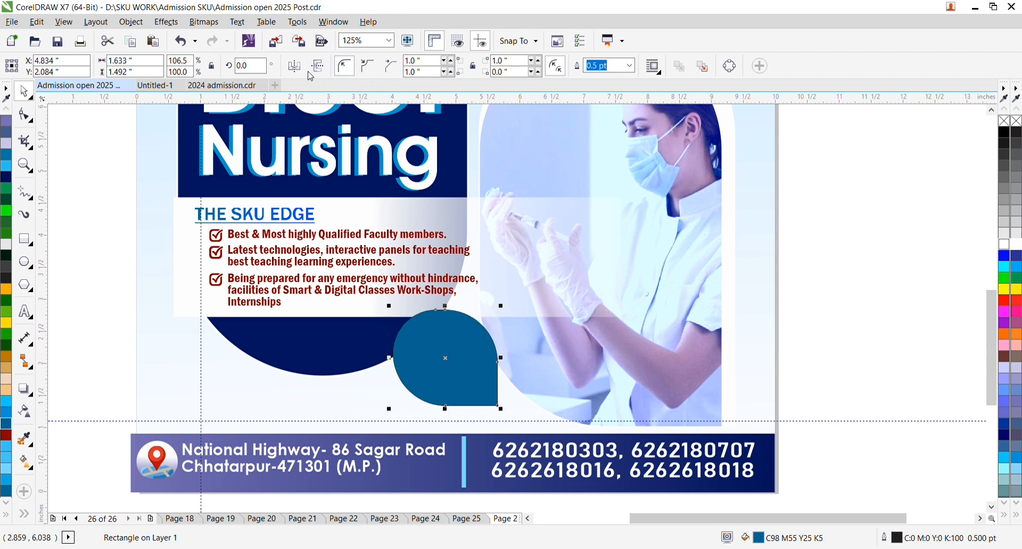
left_click(294, 66)
left_click_drag(455, 416, 468, 418)
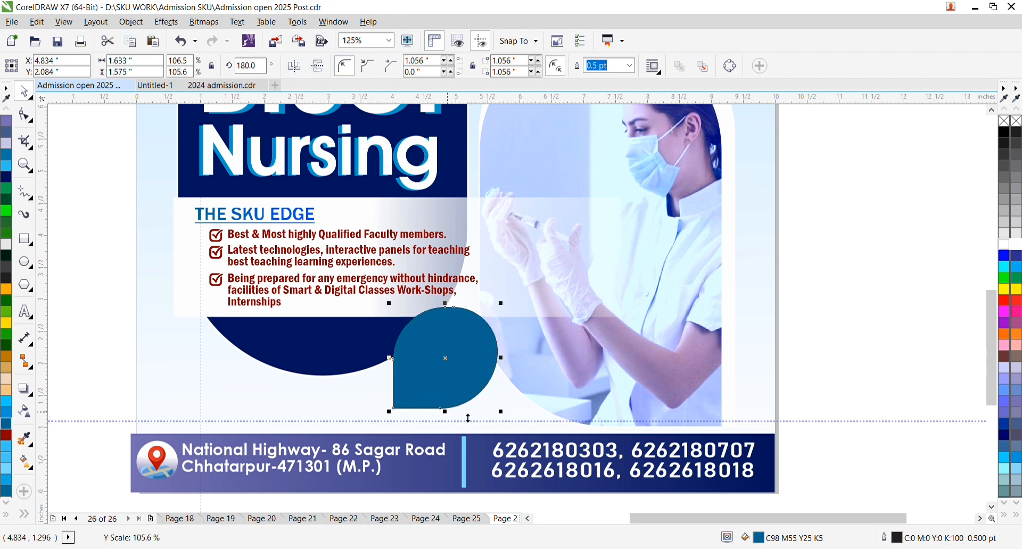
left_click_drag(480, 359, 485, 358)
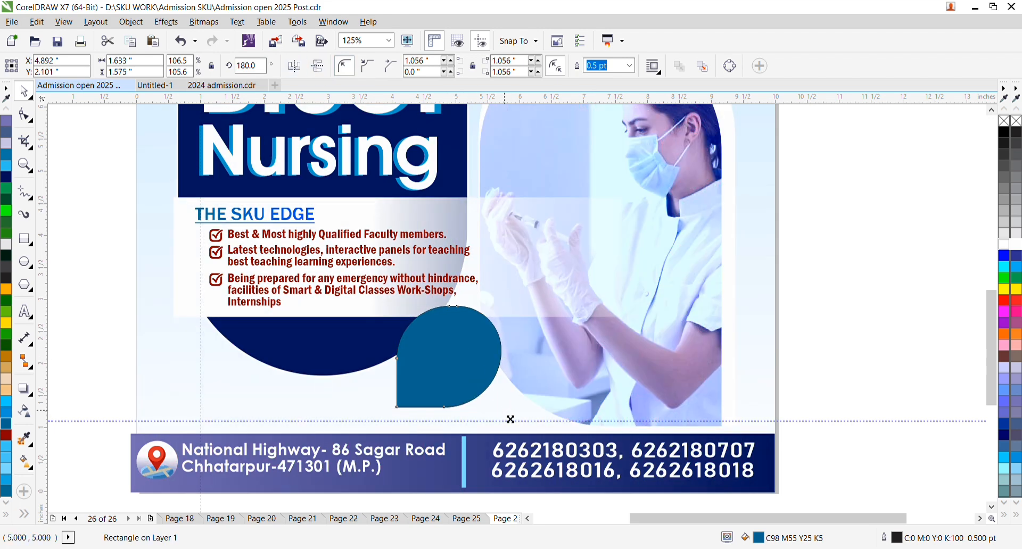
Step: Create a white copy of the teardrop about 1.81 × 1.74 inches, without outline, and place it behind the blue one
left_click_drag(510, 419, 515, 423)
left_click(1004, 245)
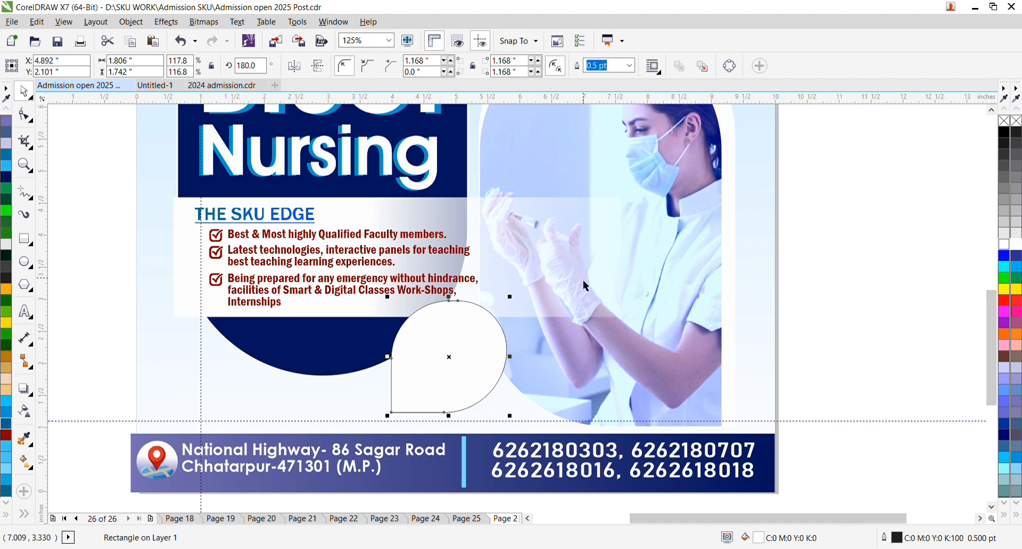
key("ctrl+Page_Down")
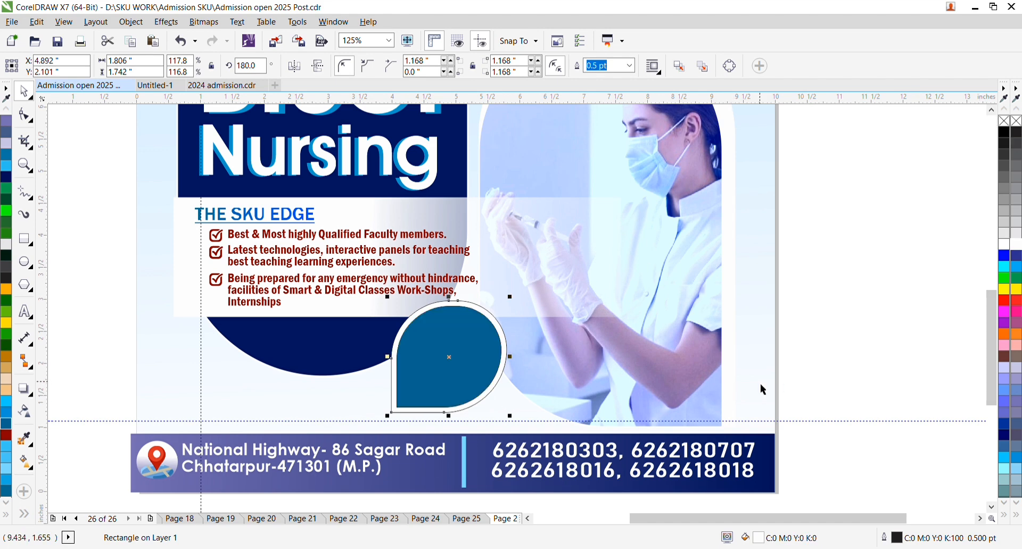
right_click(1005, 119)
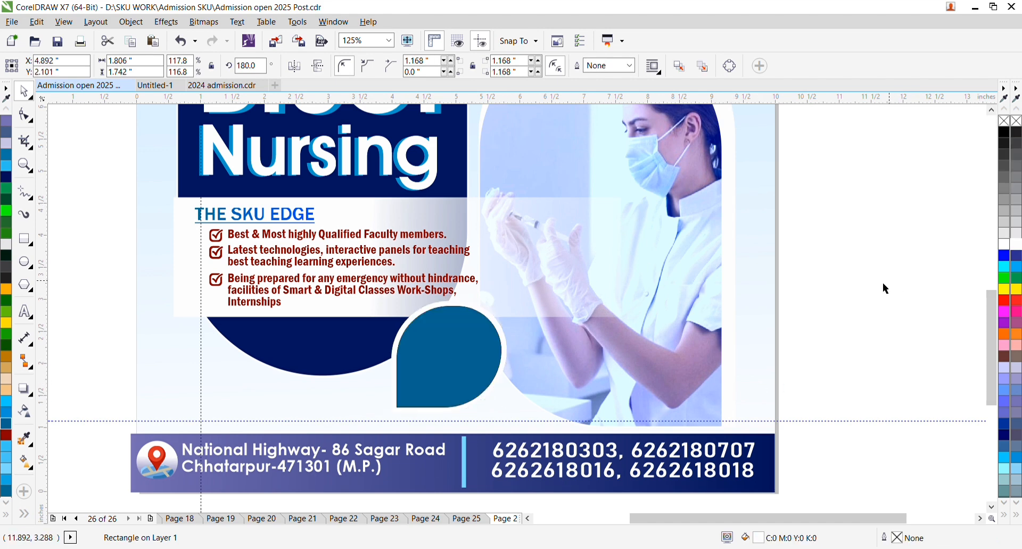
left_click(881, 285)
Step: Shift the blue teardrop off-centre within the white one, to about X 4.74, Y 2.07
left_click_drag(489, 361, 480, 363)
scroll(480, 363, "up", 1)
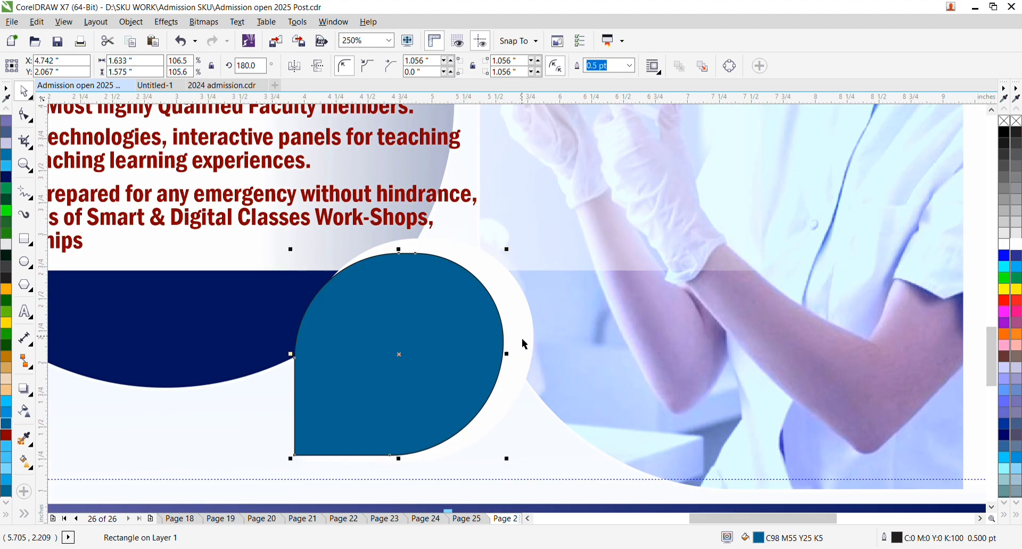
left_click(522, 337, "shift")
scroll(511, 353, "down", 1)
left_click(557, 357)
left_click(455, 333)
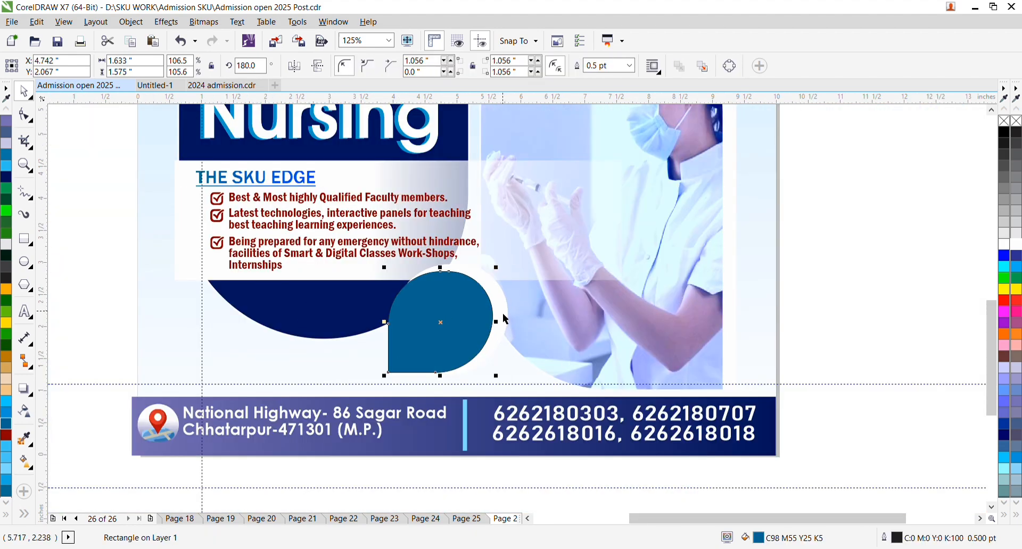
Step: Enlarge the blue and white teardrops together to about 2.40 × 1.93 inches overall and rotate them to about 164.4°
left_click(503, 313, "shift")
left_click_drag(511, 320, 530, 323)
left_click_drag(457, 380, 458, 386)
left_click_drag(474, 313, 480, 312)
left_click_drag(541, 385, 522, 406)
left_click(475, 318)
scroll(476, 317, "down", 1)
left_click(718, 343)
Step: Rotate both teardrops together to about 173.9° and move them slightly down, with the blue one at about X 4.93, Y 2.00
scroll(467, 339, "up", 2)
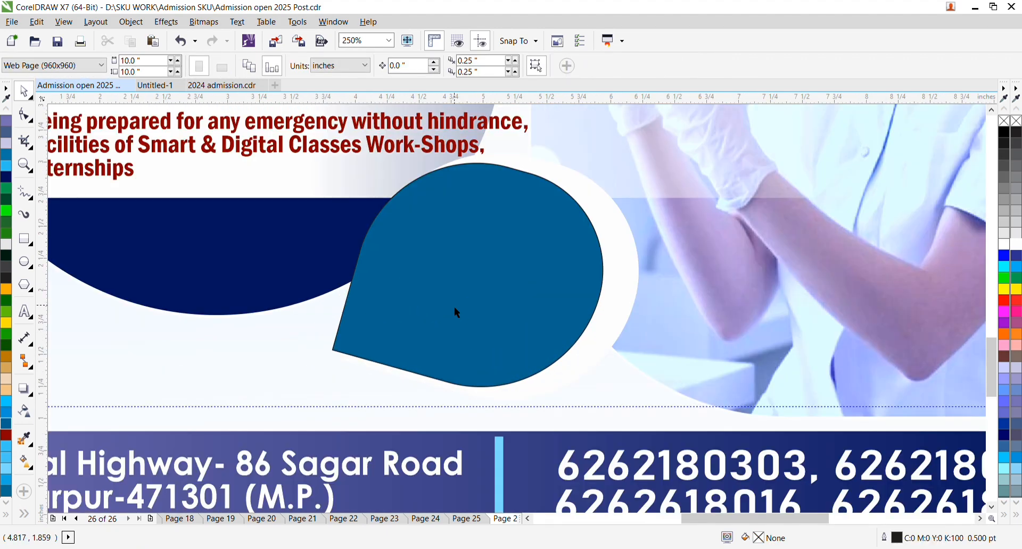
left_click(455, 307)
left_click(630, 286)
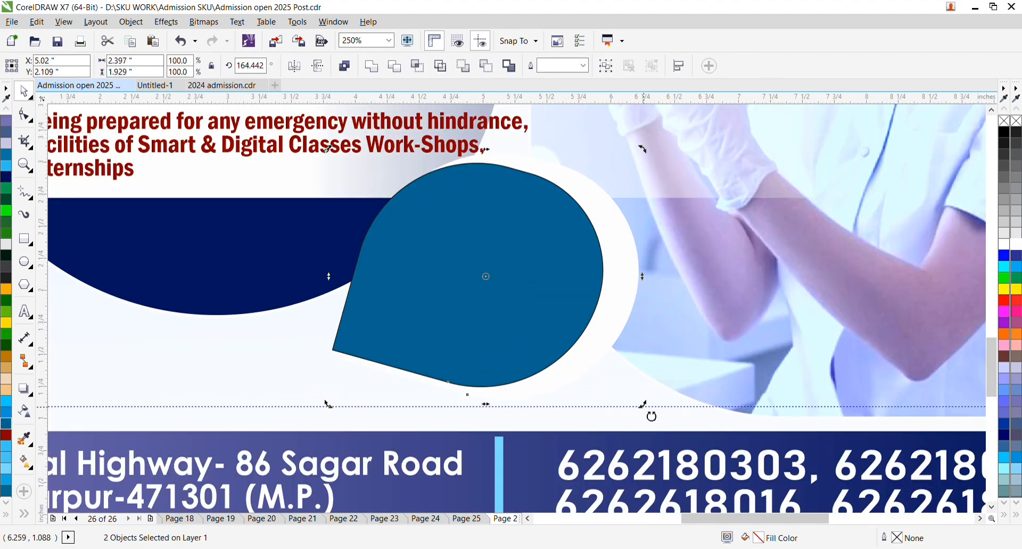
left_click_drag(644, 408, 678, 390)
left_click_drag(533, 290, 535, 305)
scroll(504, 309, "down", 1)
scroll(504, 310, "down", 1)
left_click(806, 389)
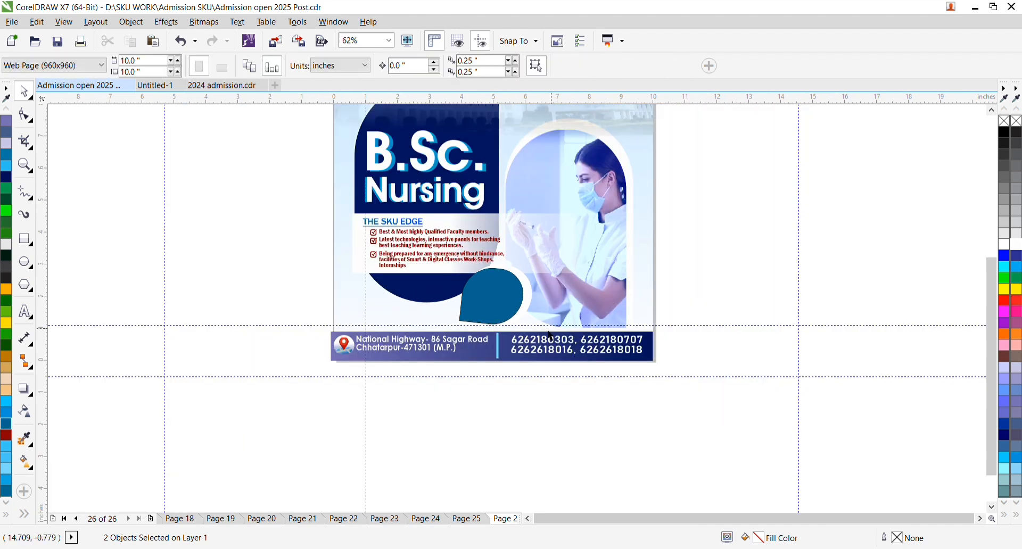
Step: Remove the blue teardrop's outline and fill it with a linear gradient from magenta-purple to blue
scroll(492, 320, "up", 1)
left_click(493, 319)
right_click(1003, 120)
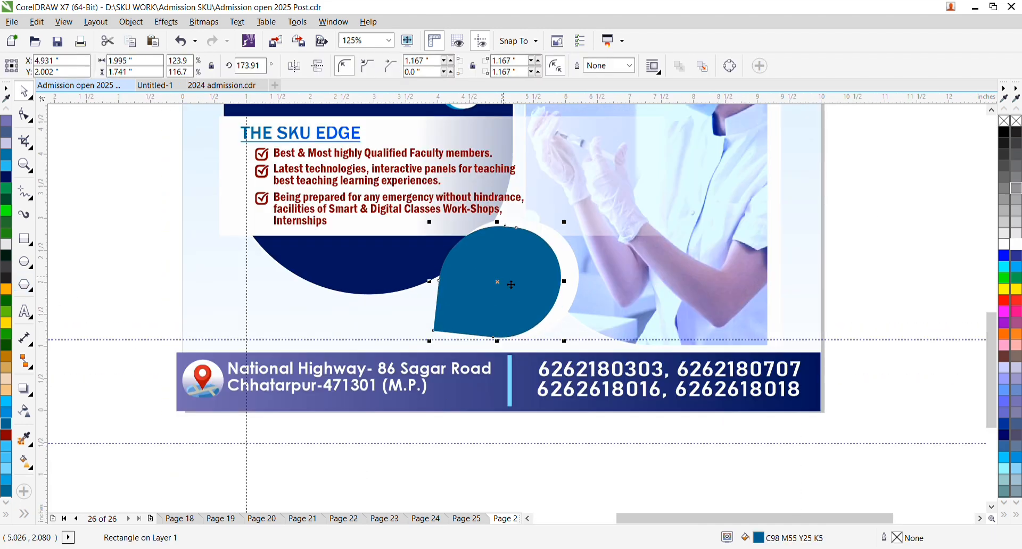
key("F11")
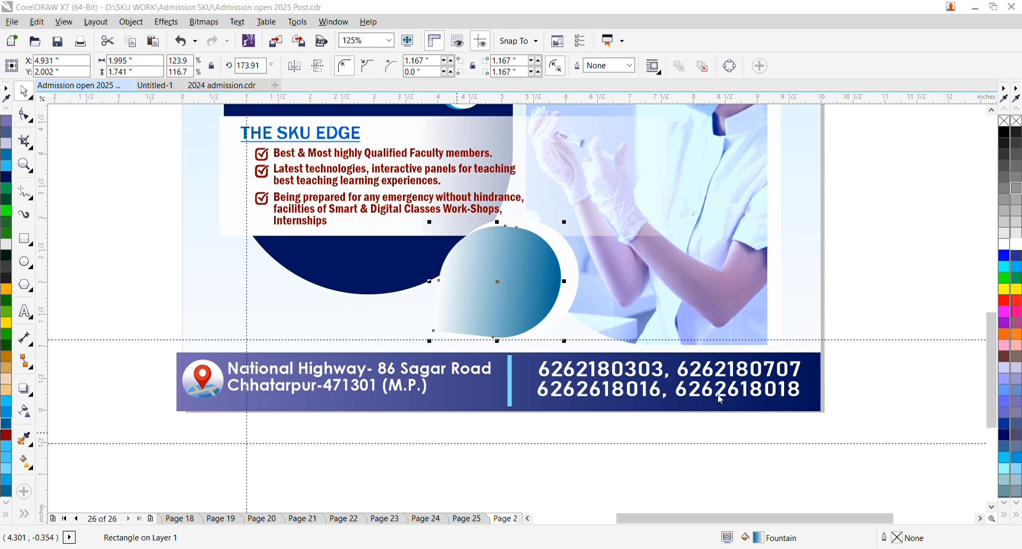
left_click(737, 427)
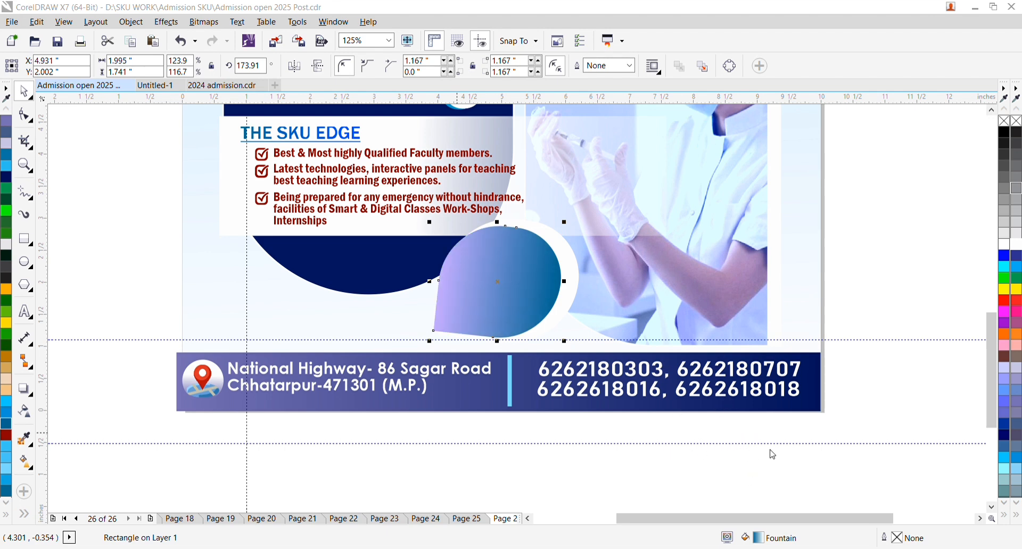
left_click(670, 457)
left_click(636, 457)
left_click(1017, 387)
left_click(761, 477)
scroll(617, 446, "down", 1)
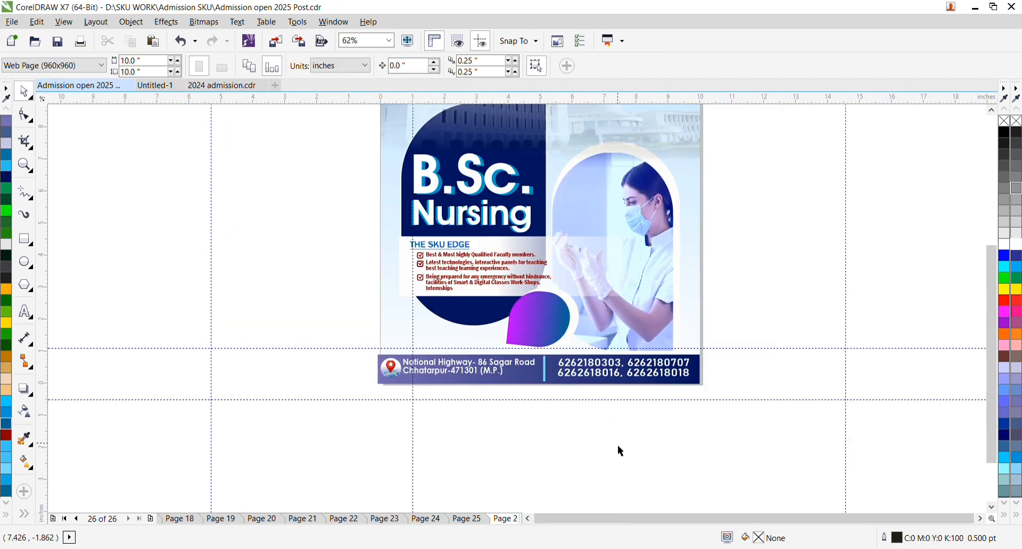
Step: Add the two-line text "ADMISSION OPEN" over the teardrop in 24 pt Century Gothic
scroll(538, 326, "up", 1)
left_click(25, 311)
left_click(511, 322)
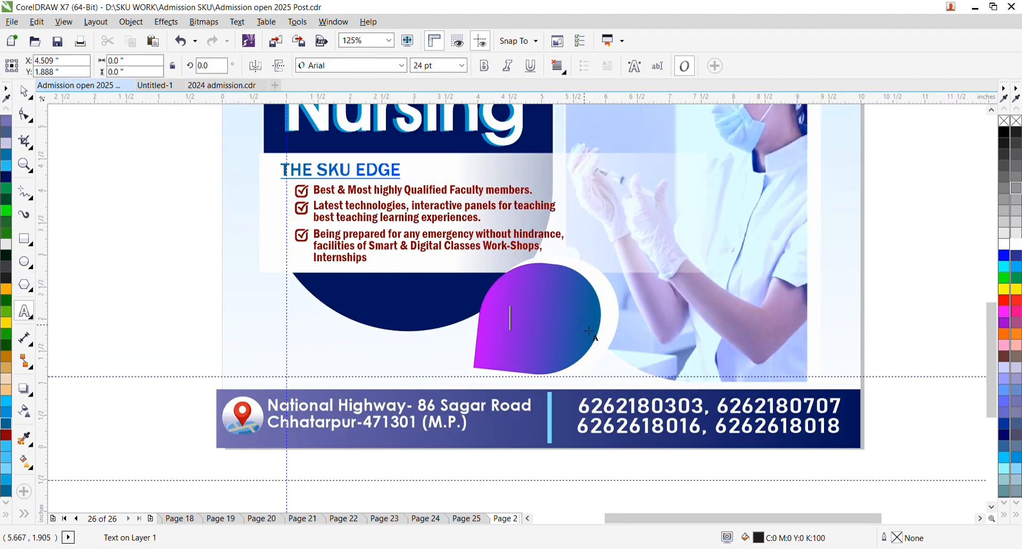
left_click(341, 67)
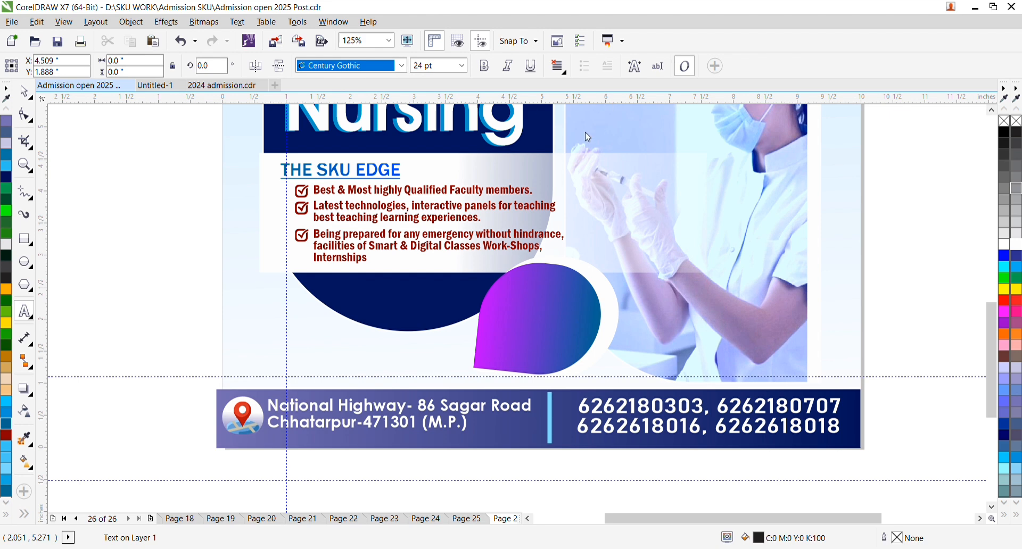
key("Return")
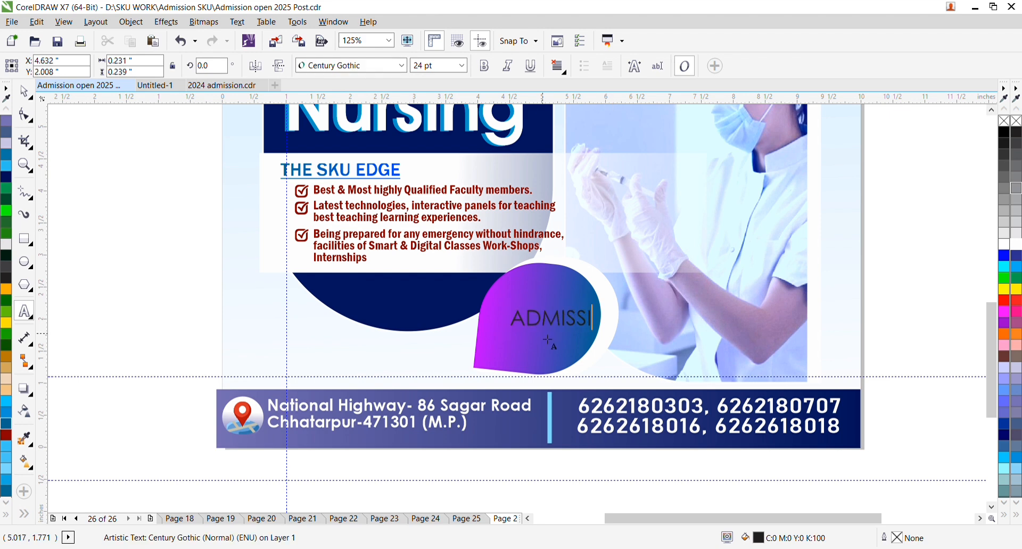
left_click(24, 91)
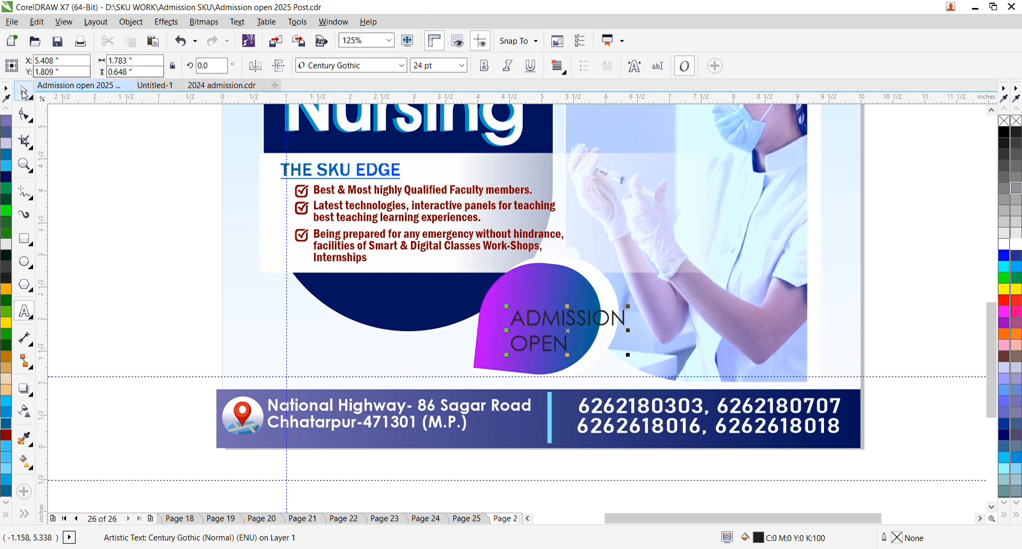
Step: Format the ADMISSION OPEN text in yellow Franklin Gothic Demi Cond at about 12.8 pt and position it inside the teardrop
left_click(486, 71)
left_click_drag(630, 357, 593, 345)
left_click(338, 66)
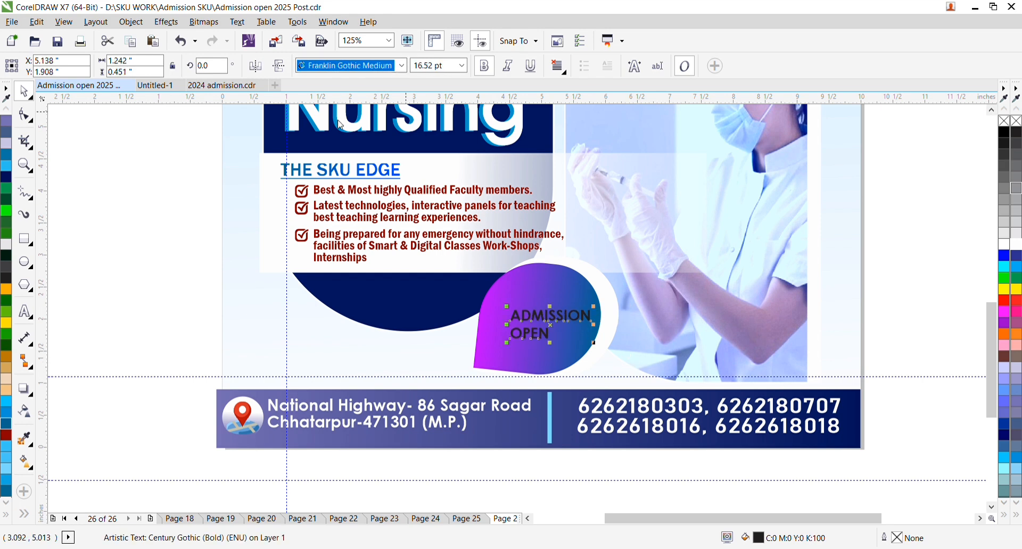
key("Return")
left_click_drag(542, 341, 535, 305)
left_click(1010, 288)
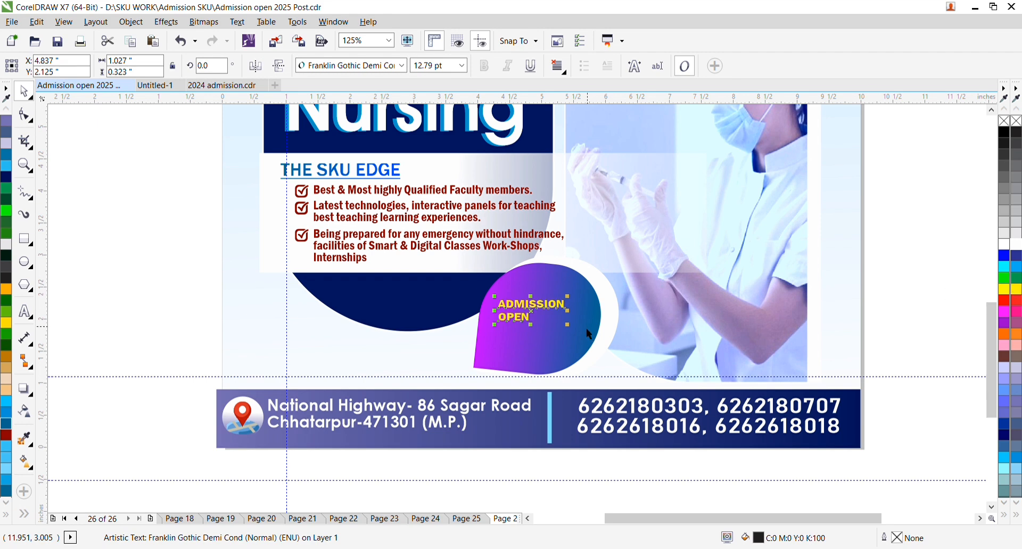
Step: Separate the two text lines, then enlarge OPEN to about 41.2 pt and ADMISSION to about 17.1 pt
scroll(576, 329, "up", 2)
left_click(471, 310)
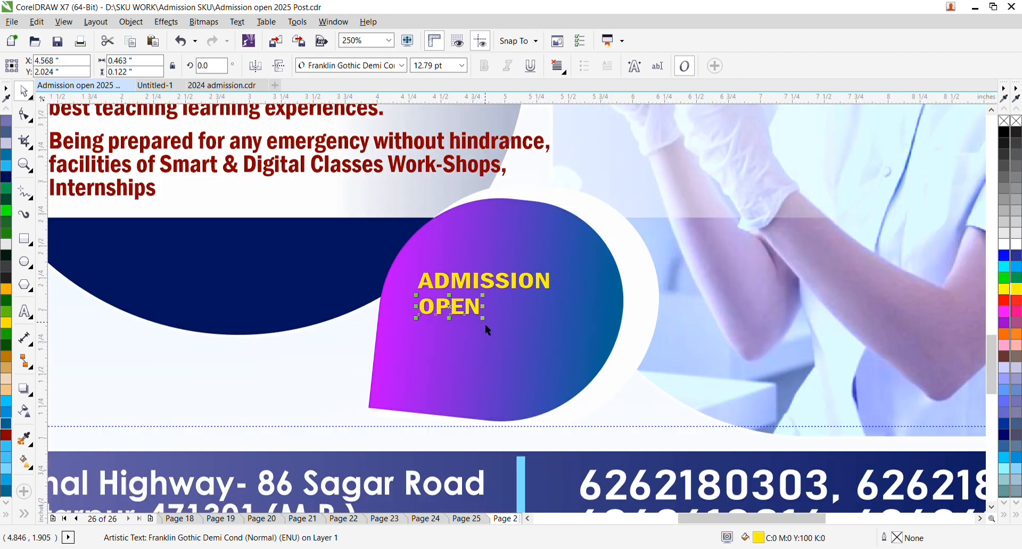
left_click(486, 325)
left_click(477, 314)
left_click_drag(483, 318, 621, 403)
left_click(518, 290)
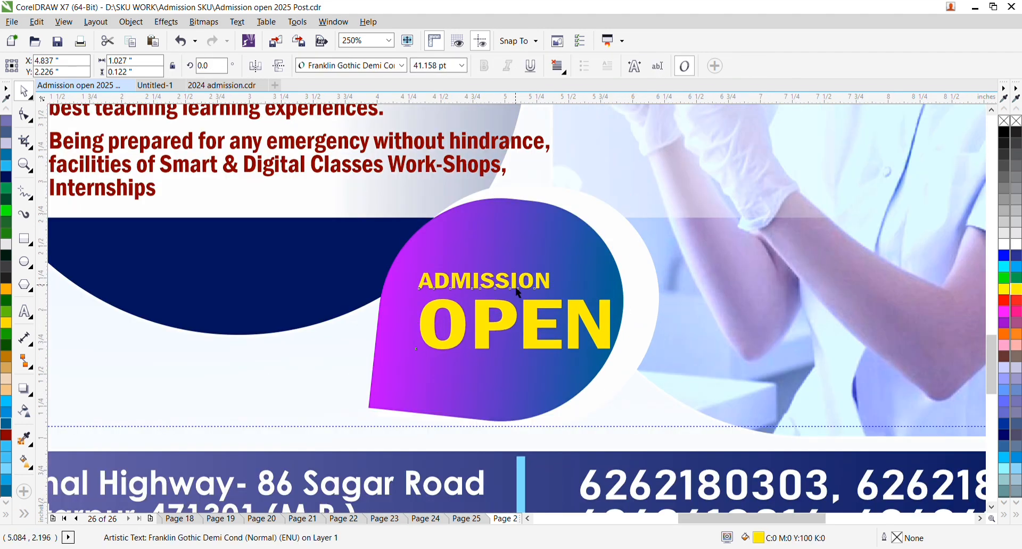
left_click_drag(557, 277, 604, 272)
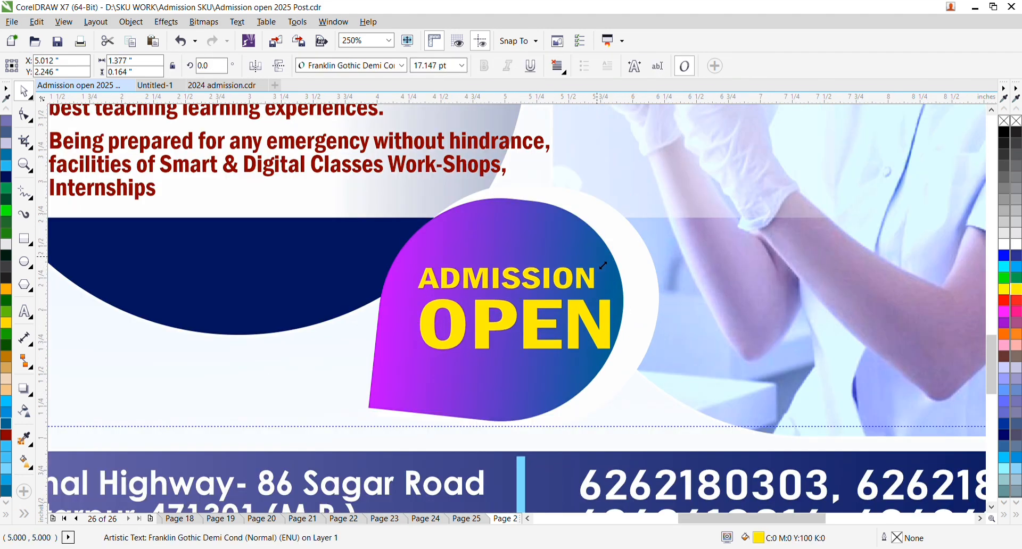
Step: Skew the ADMISSION and OPEN lines together so they slant upward by about 16.3° inside the teardrop
left_click(528, 325, "shift")
left_click(615, 312)
left_click_drag(615, 310, 615, 280)
scroll(517, 266, "down", 6)
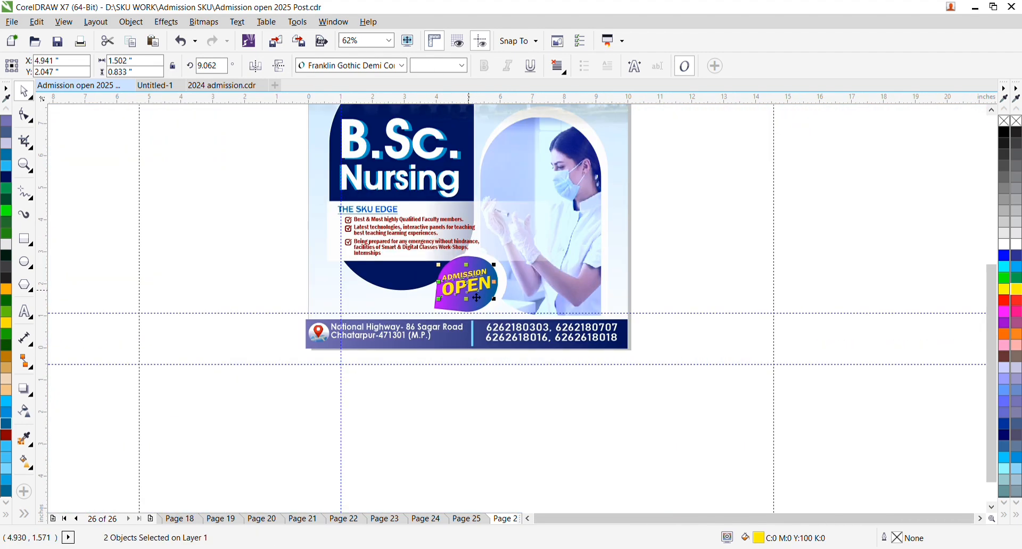
scroll(472, 282, "up", 3)
left_click_drag(513, 284, 514, 272)
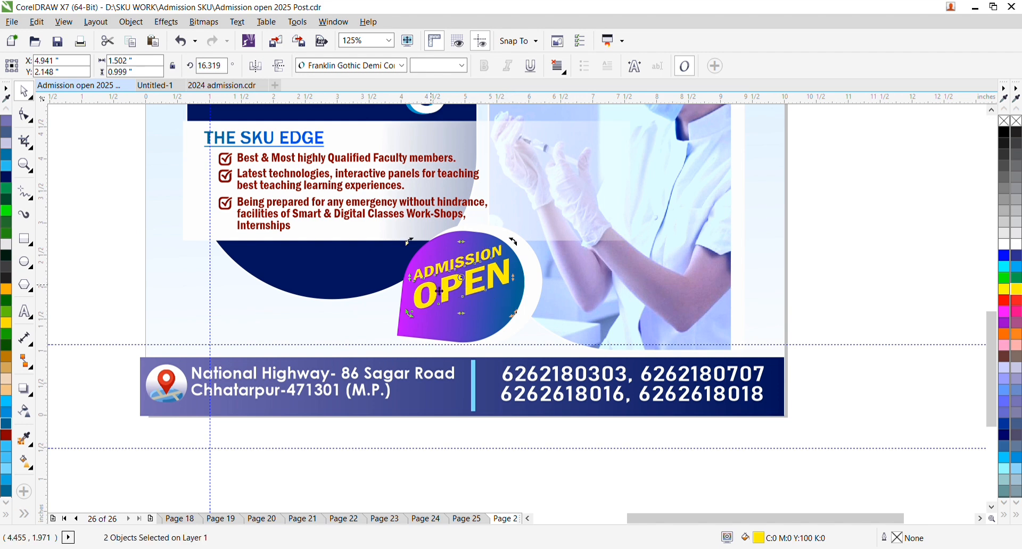
left_click_drag(452, 275, 452, 283)
Step: Recolour the word OPEN in cyan #00FFFF
key("Escape")
left_click(450, 300)
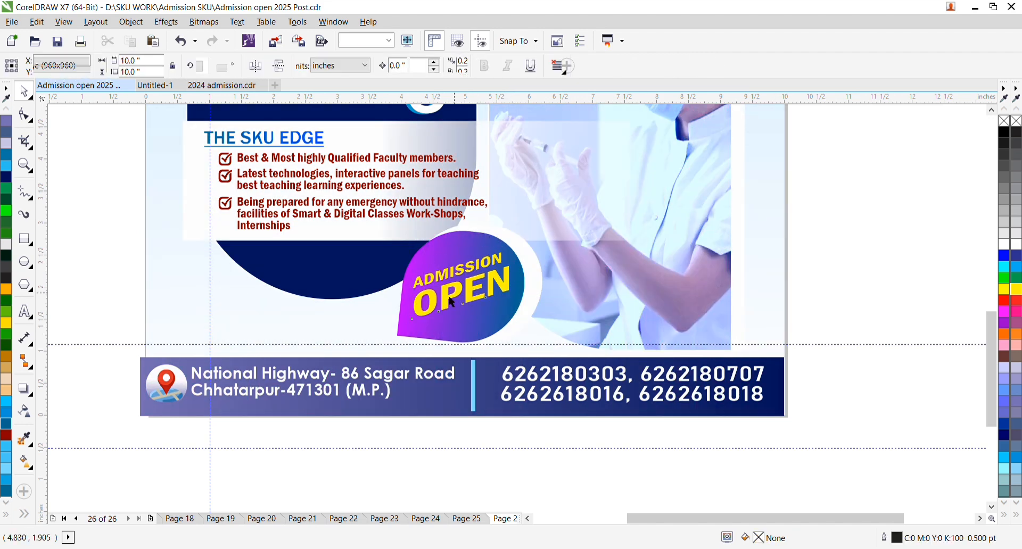
left_click(7, 170)
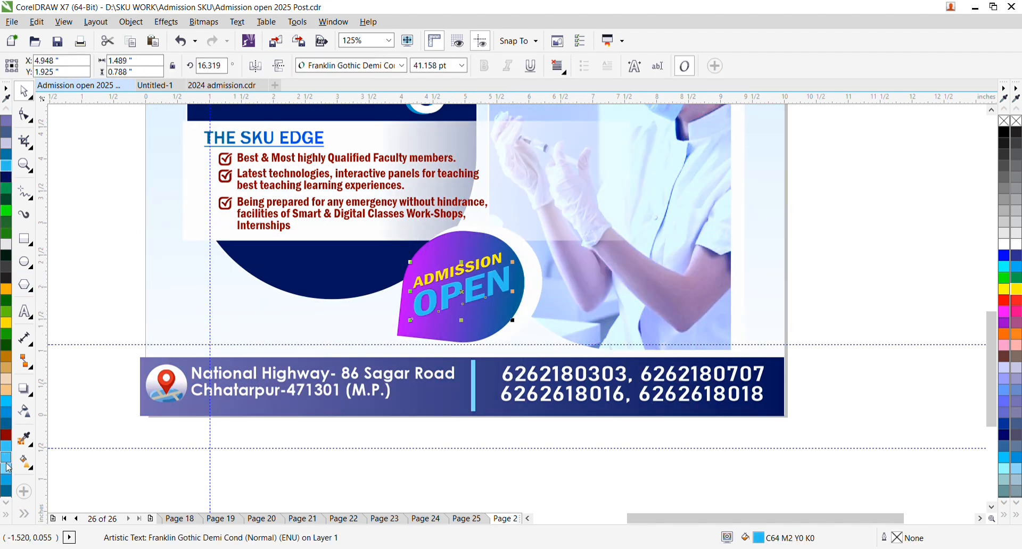
Step: Copy the ADMISSION line below OPEN, replace its text with "2025" and enlarge it to about 24.9 pt
left_click(451, 272)
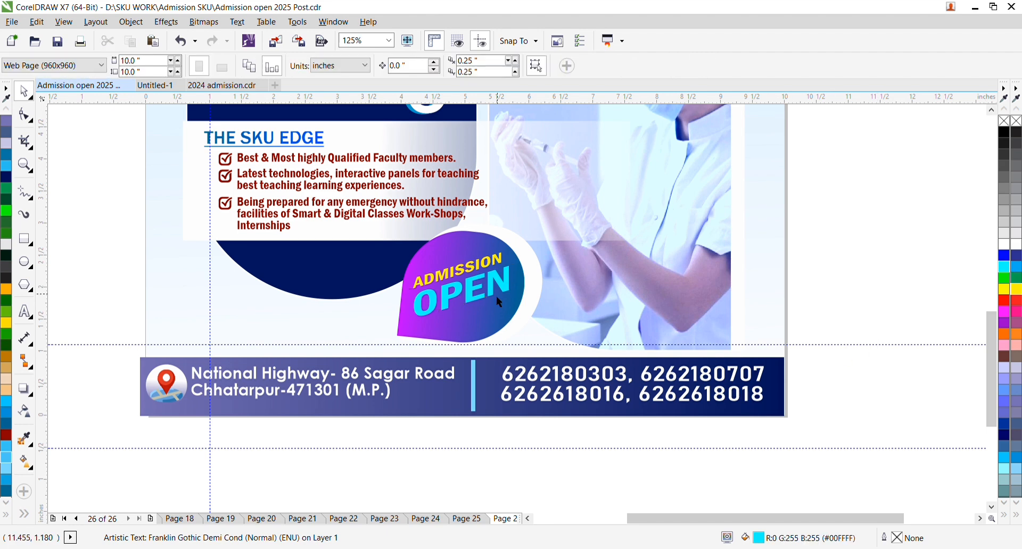
left_click_drag(457, 250, 484, 316)
right_click(484, 316)
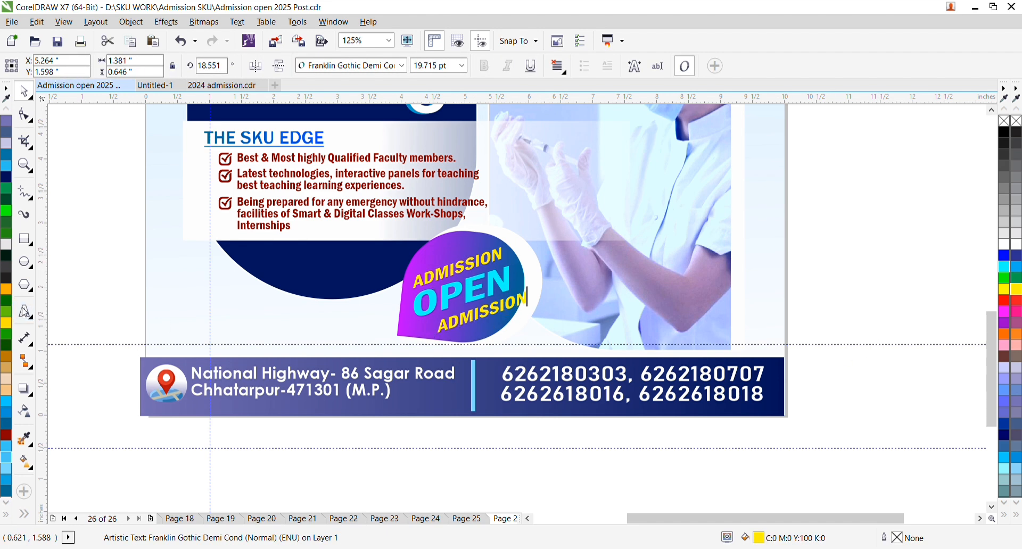
key("BackSpace")
key("BackSpace")
key("BackSpace")
key("BackSpace")
key("BackSpace")
key("BackSpace")
key("BackSpace")
key("BackSpace")
key("BackSpace")
type("2025")
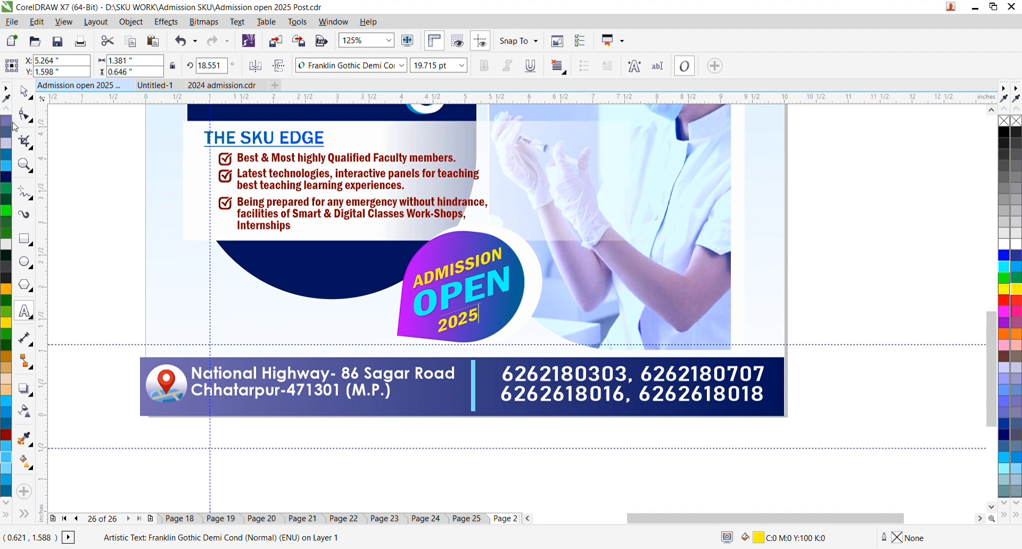
left_click_drag(482, 336, 489, 313)
scroll(481, 305, "up", 1)
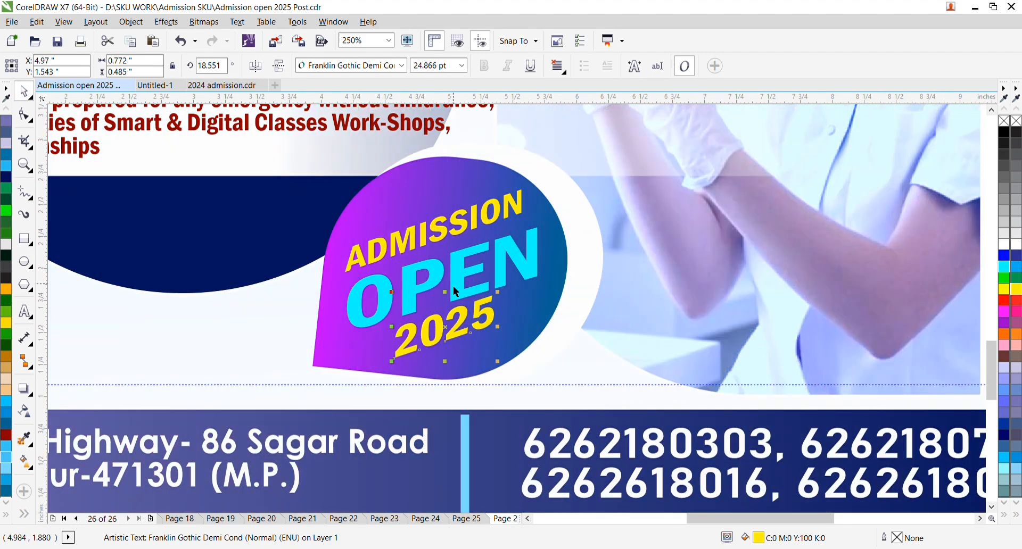
Step: Fill OPEN with a cyan-to-white gradient and stretch it to about 0.85 inches high
left_click(487, 299)
key("F11")
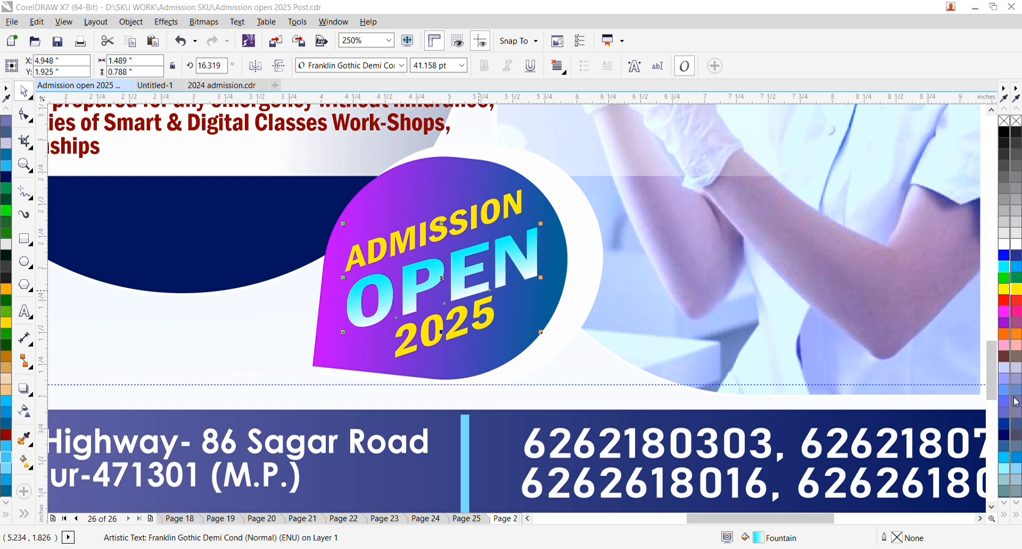
key("Return")
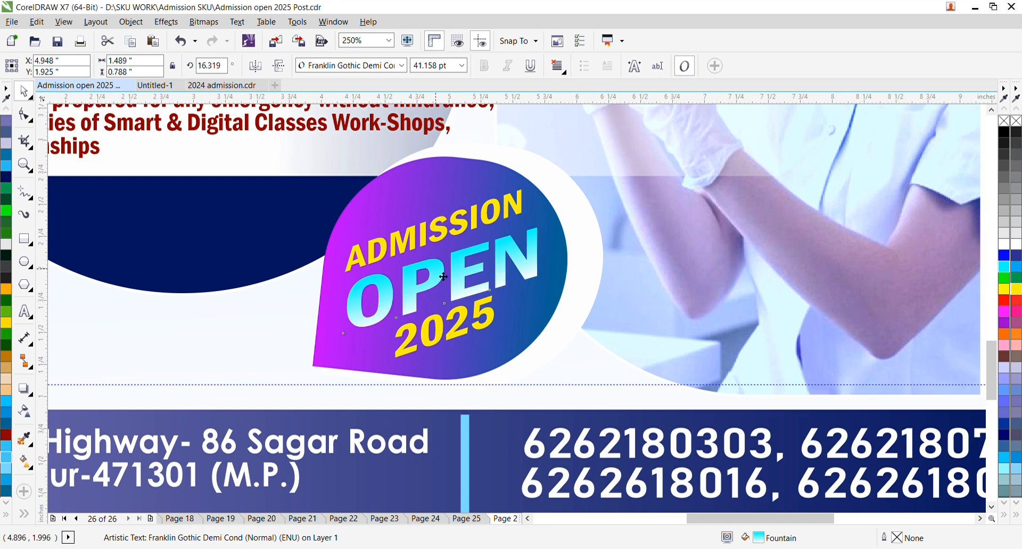
left_click_drag(442, 224, 447, 217)
scroll(433, 249, "down", 2)
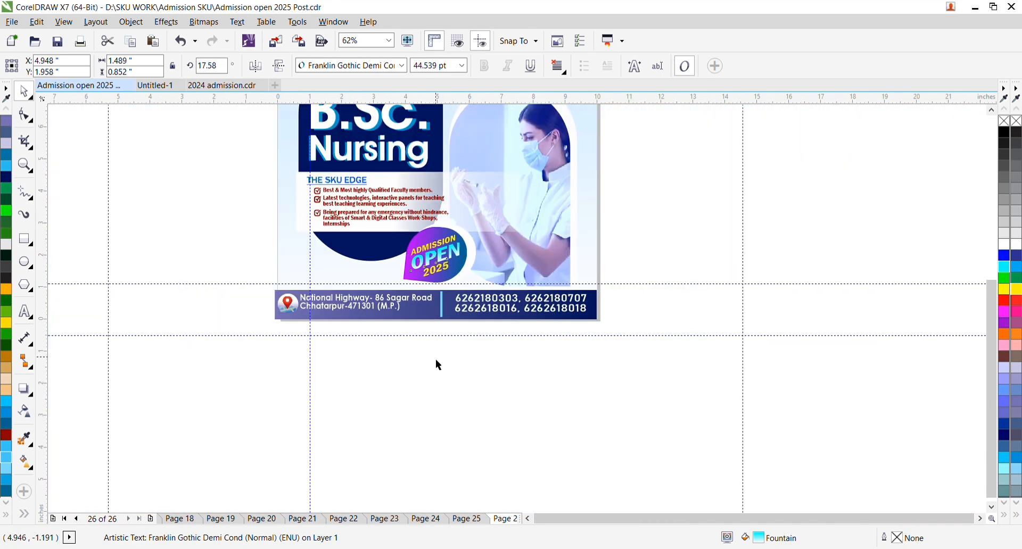
Step: Move the SKU logo with its white panel and grey backing shape onto the poster's upper-right corner
left_click(437, 362)
scroll(437, 328, "down", 1)
scroll(435, 191, "up", 1)
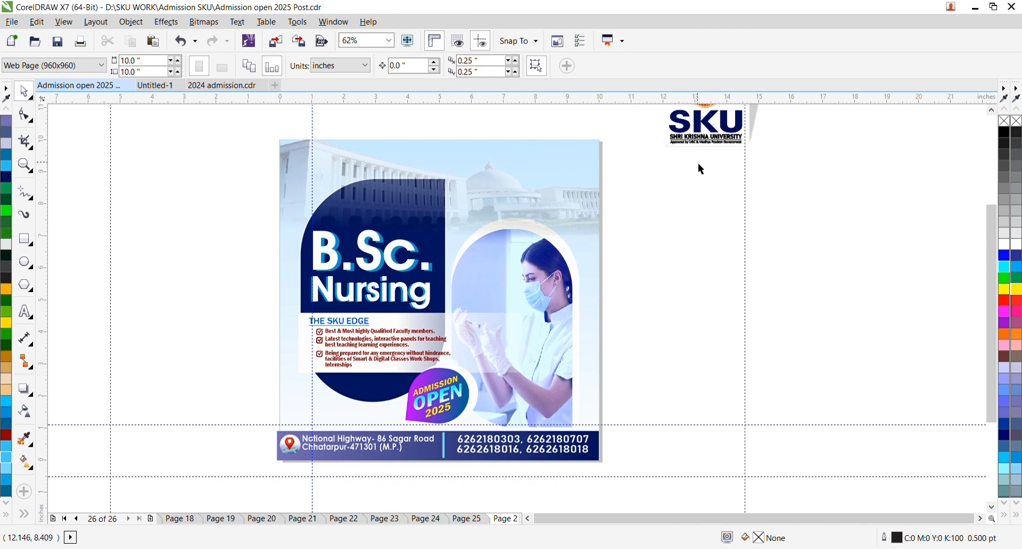
scroll(657, 201, "down", 1)
scroll(669, 163, "up", 1)
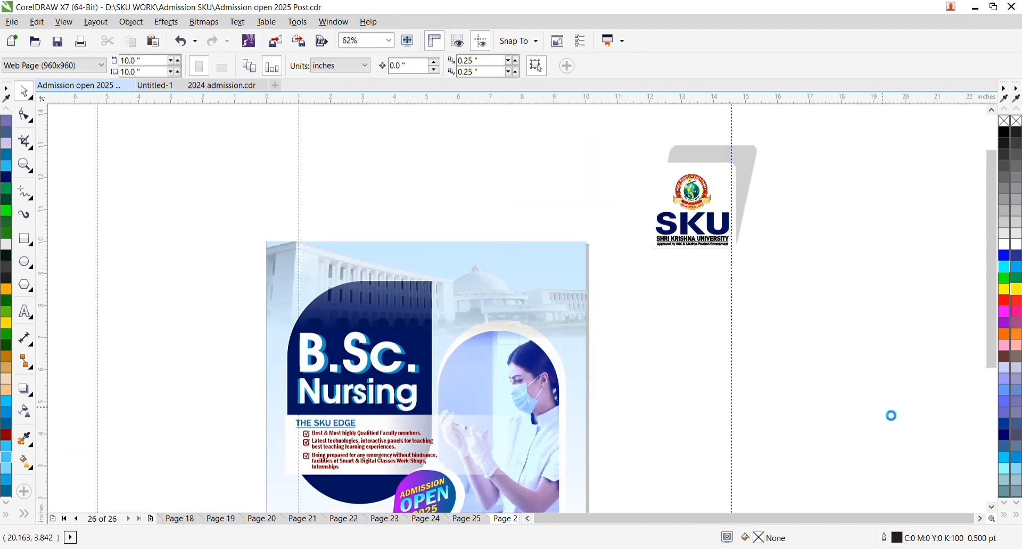
left_click_drag(577, 109, 823, 321)
left_click_drag(682, 175, 514, 249)
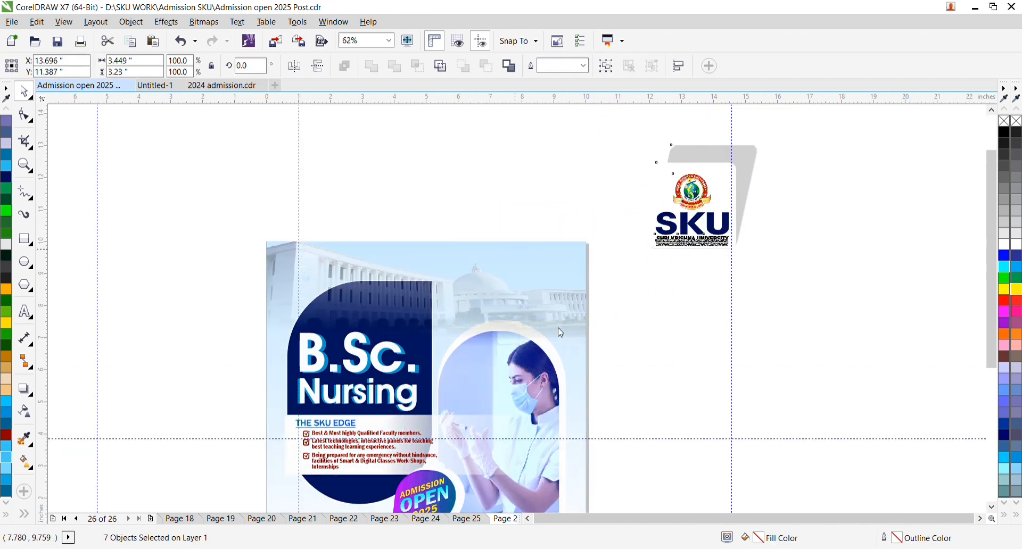
Step: Place the logo group inside the page's PowerClip frame, fit it into the upper-right corner and finish editing the contents
left_click(416, 243, "ctrl")
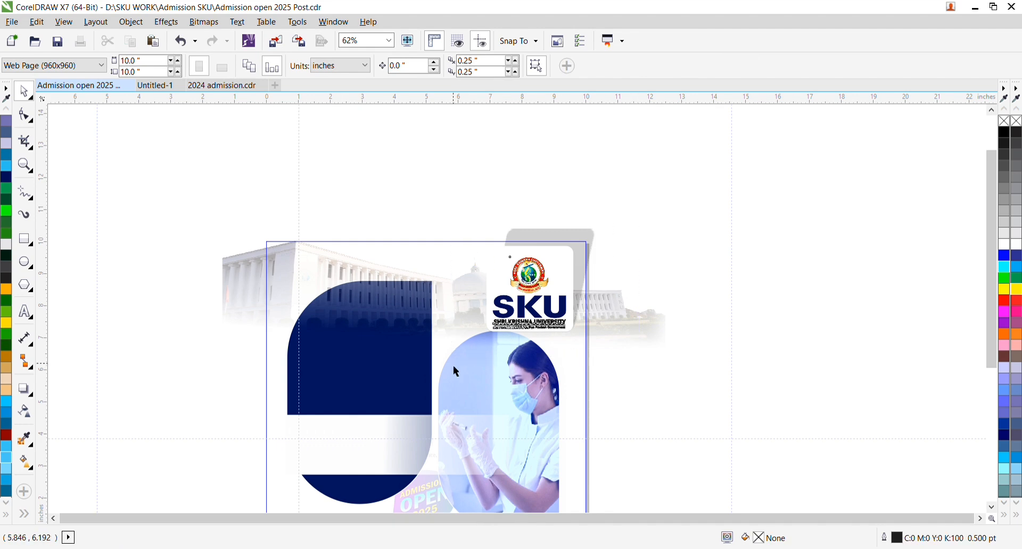
scroll(572, 277, "up", 1)
left_click_drag(538, 293, 559, 262)
left_click_drag(419, 360, 474, 341)
left_click_drag(567, 221, 559, 244)
left_click(280, 197, "ctrl")
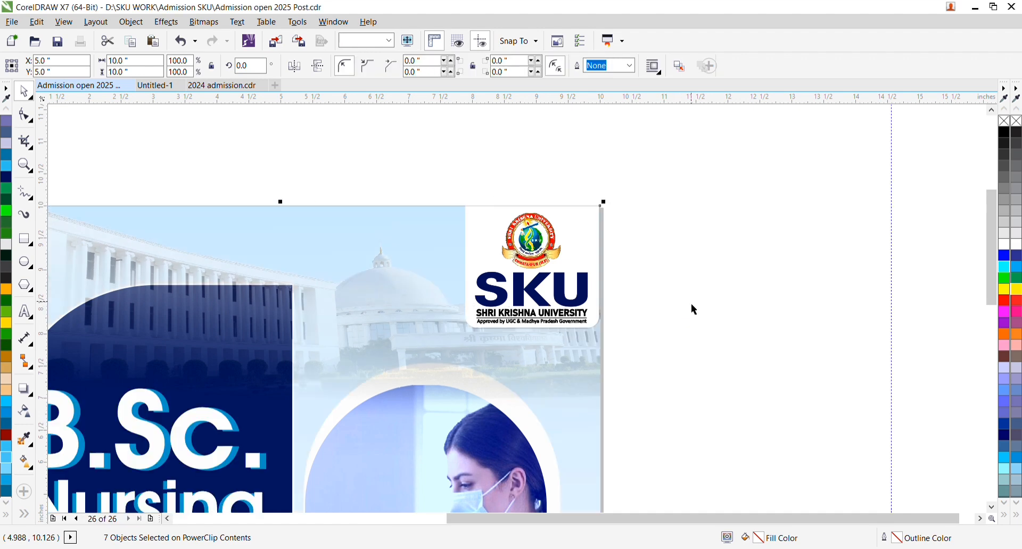
scroll(519, 221, "down", 1)
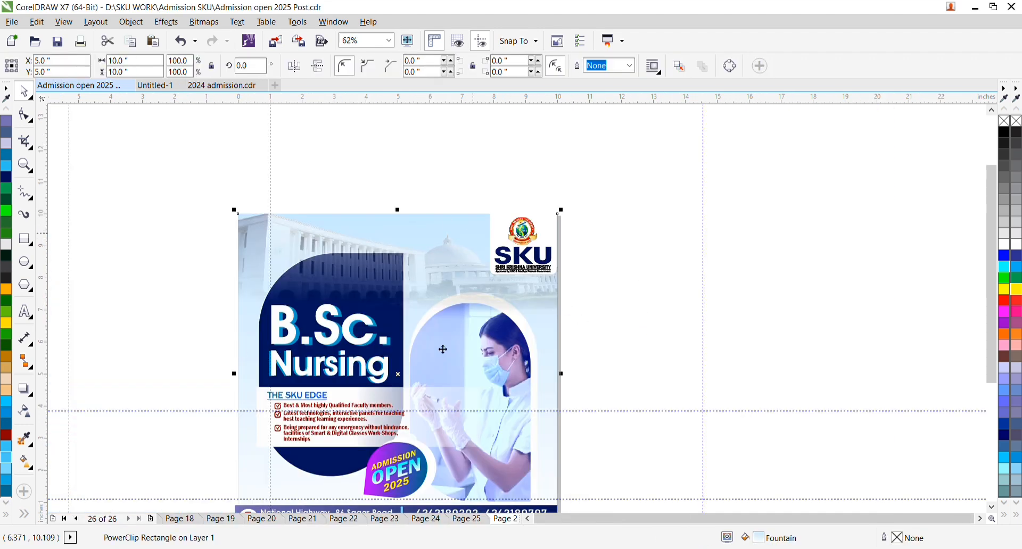
key("Escape")
Step: Recolour the page background's fountain fill, trying purple and lavender before settling on a sky-blue to pale-blue gradient
left_click(24, 165)
scroll(270, 199, "down", 1)
left_click_drag(243, 197, 431, 368)
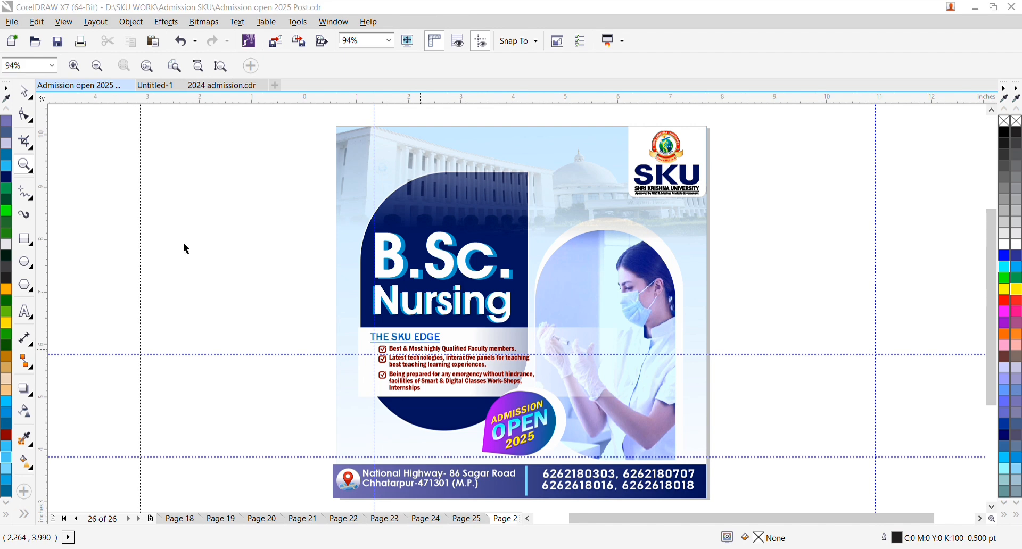
scroll(454, 278, "down", 1)
left_click(24, 91)
left_click(650, 421)
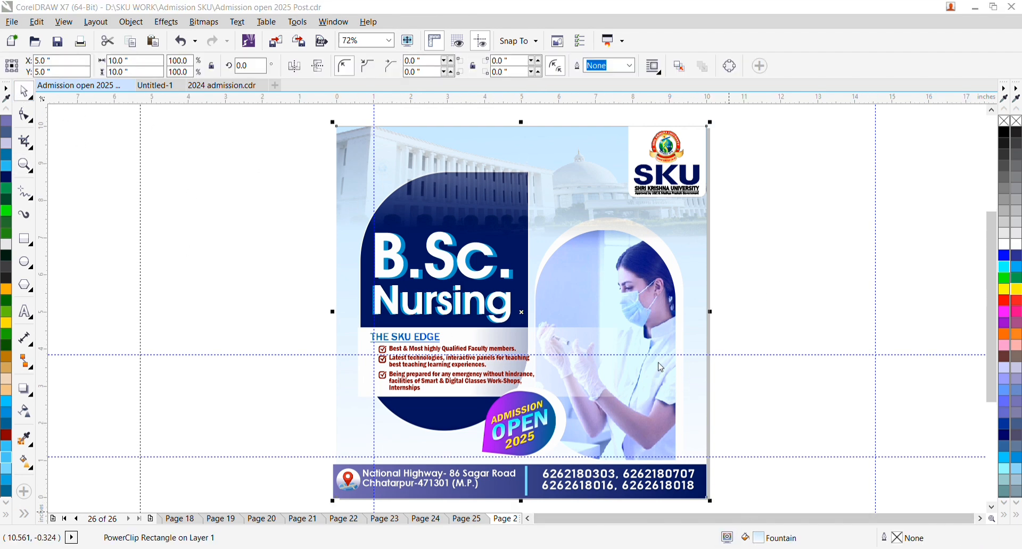
left_click(703, 457)
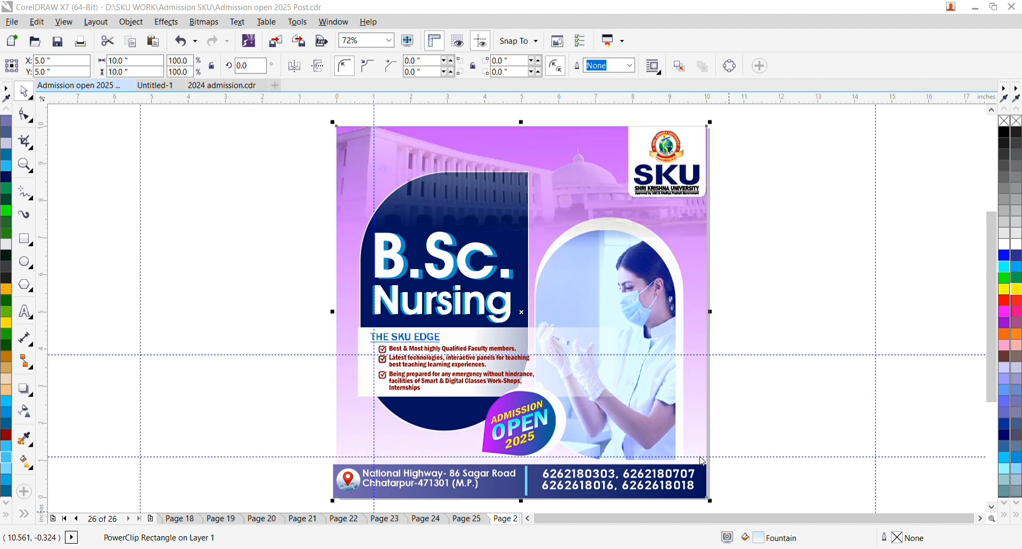
left_click(741, 454)
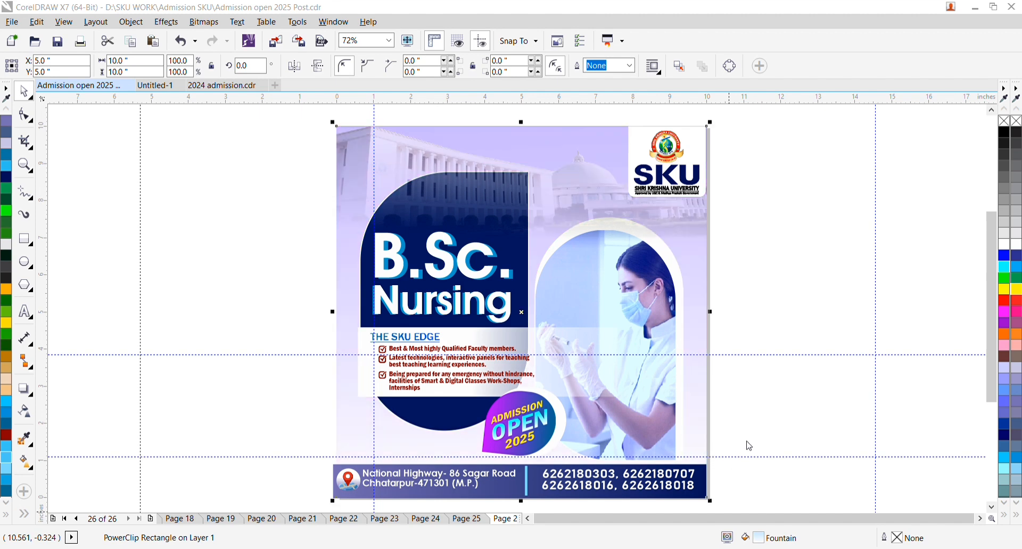
left_click(698, 433)
left_click(850, 362)
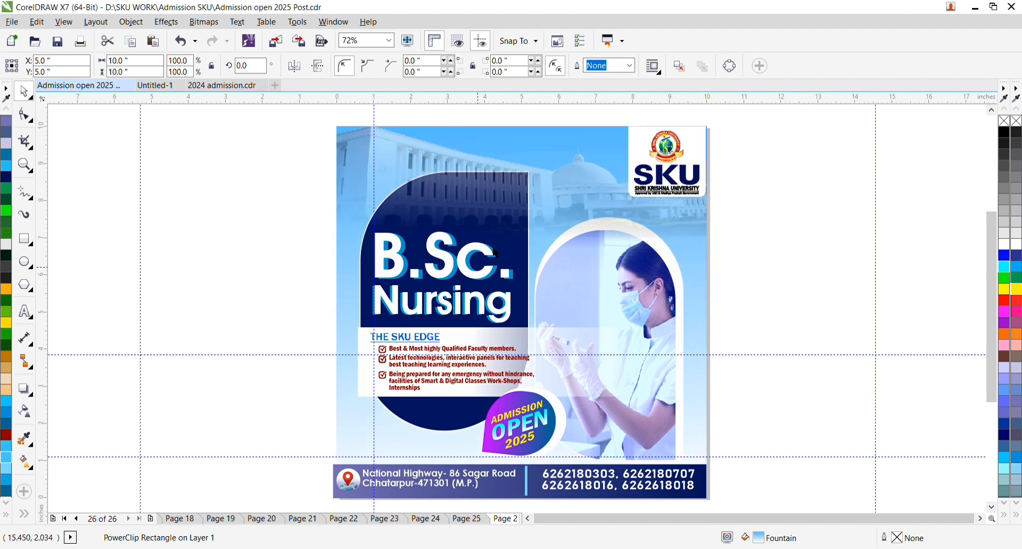
left_click(644, 353)
left_click(836, 341)
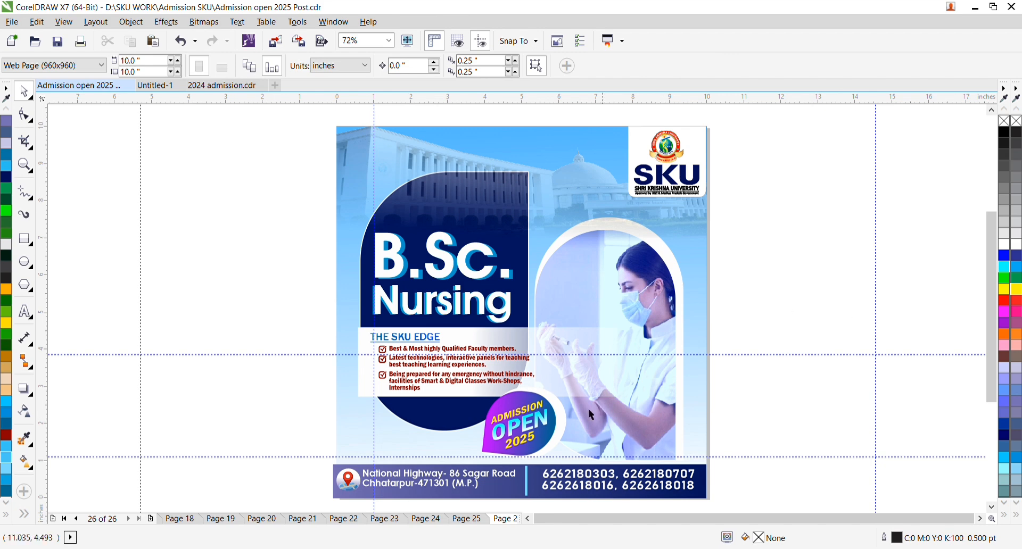
left_click(378, 419)
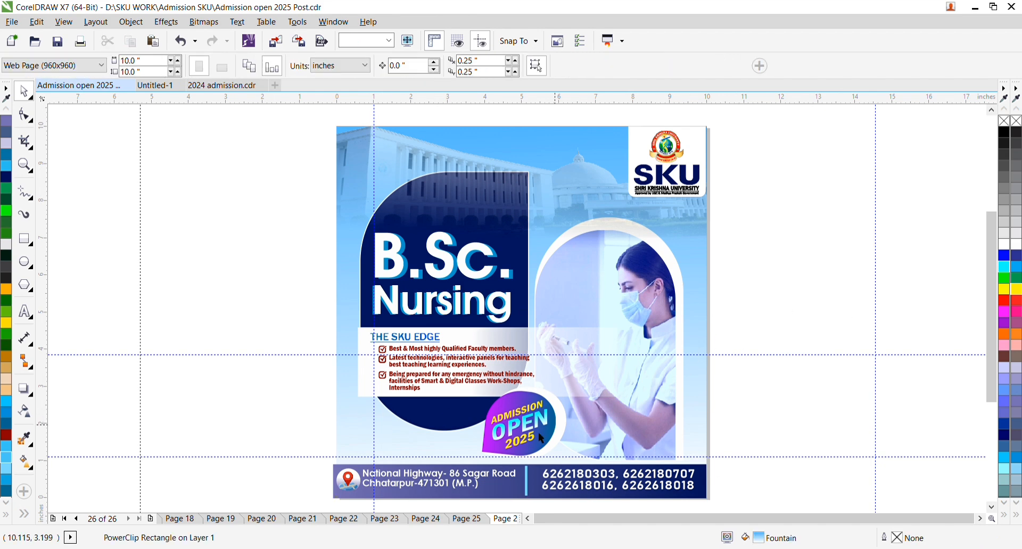
Step: Draw a closed triangle about 0.79 by 0.33 inches from the feature panel's lower-left corner to the navy shape's edge
scroll(378, 419, "up", 3)
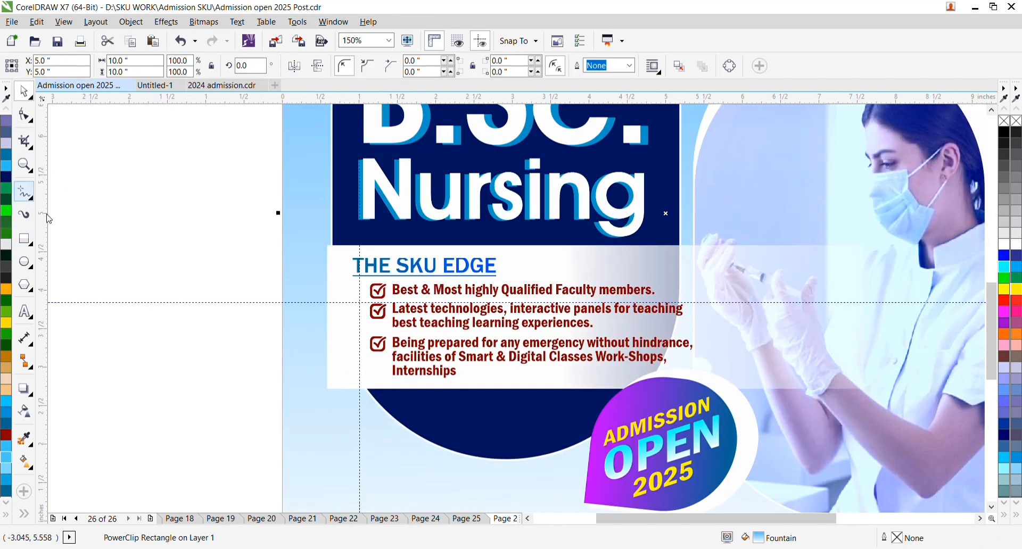
scroll(346, 394, "up", 3)
left_click(309, 384)
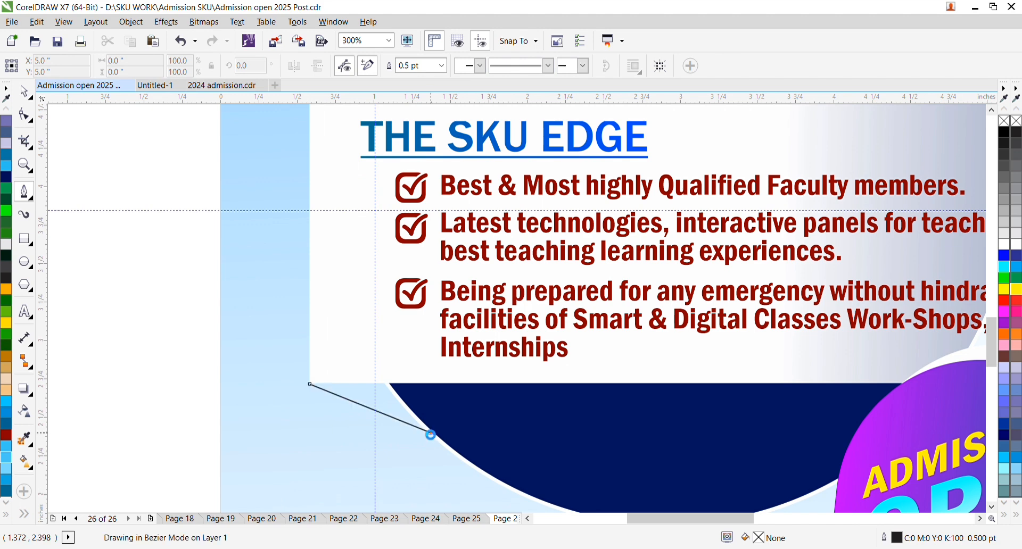
left_click(432, 434)
left_click(384, 382)
left_click(310, 384)
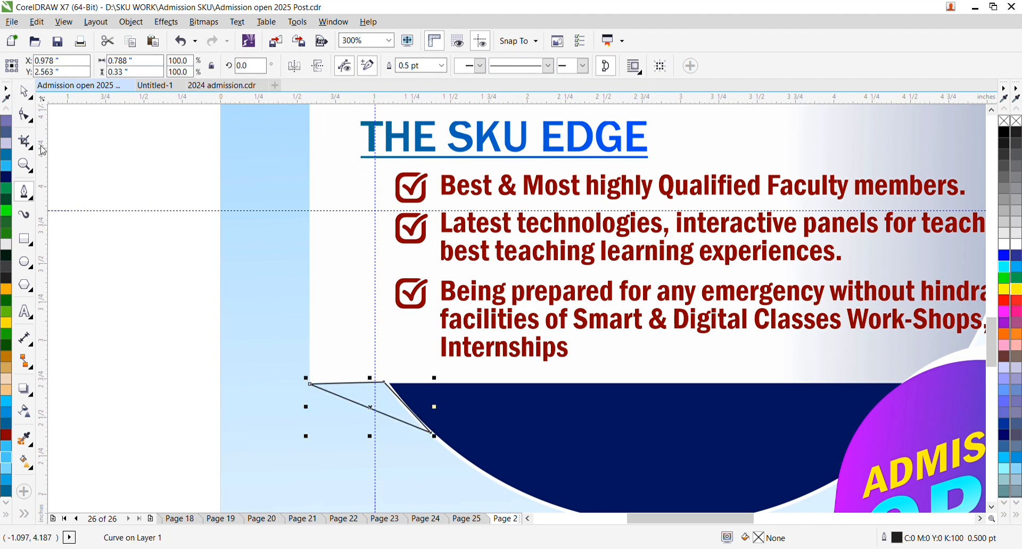
Step: Fill the triangle with white, remove its outline and adjust its nodes to meet the feature panel's corner
left_click(24, 92)
left_click(6, 248)
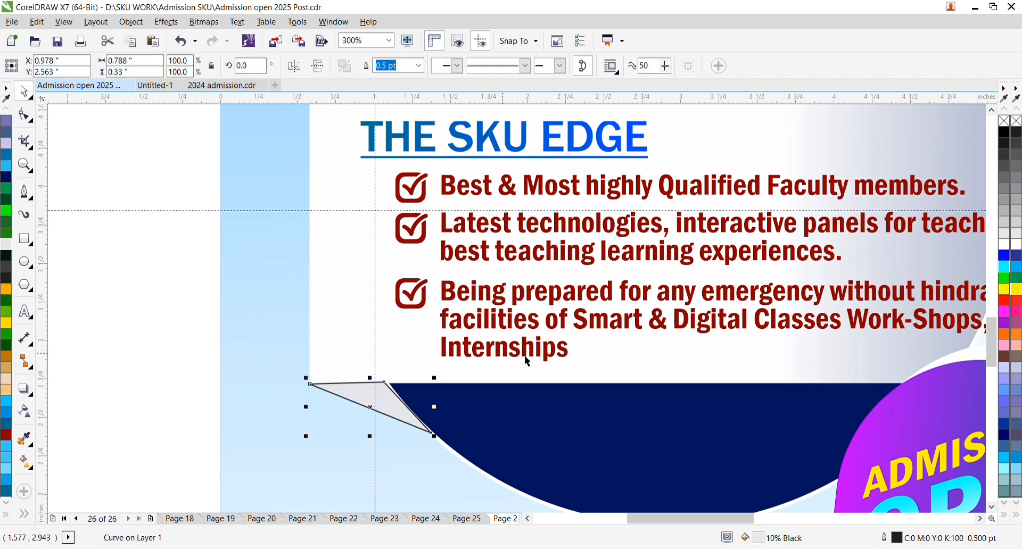
left_click(1016, 244)
right_click(1005, 121)
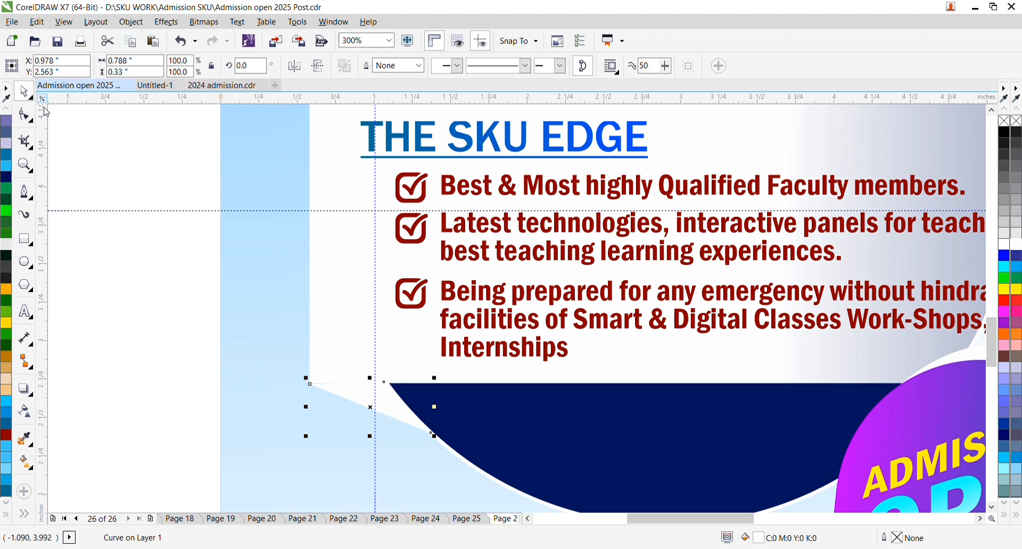
left_click(24, 114)
scroll(297, 384, "up", 2)
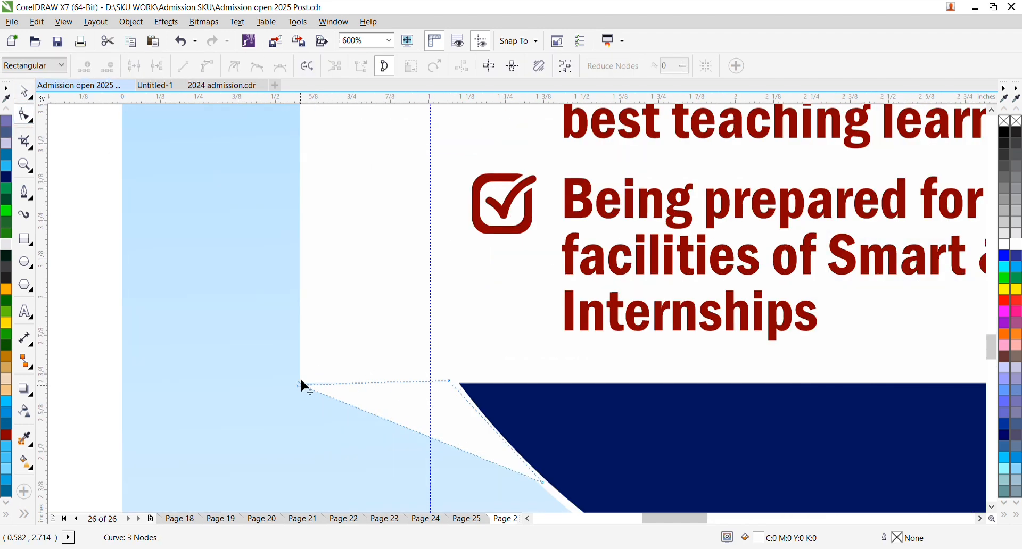
left_click(27, 94)
scroll(385, 315, "down", 2)
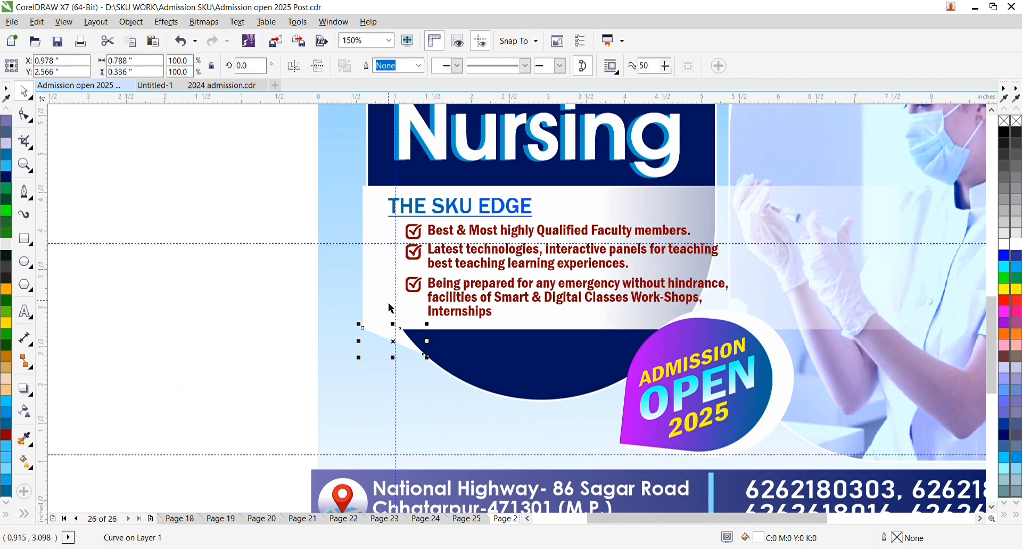
Step: Try to group the white triangle with the feature panel, and undo the attempt
left_click(391, 304, "shift")
key("ctrl+g")
scroll(410, 328, "down", 1)
key("ctrl+z")
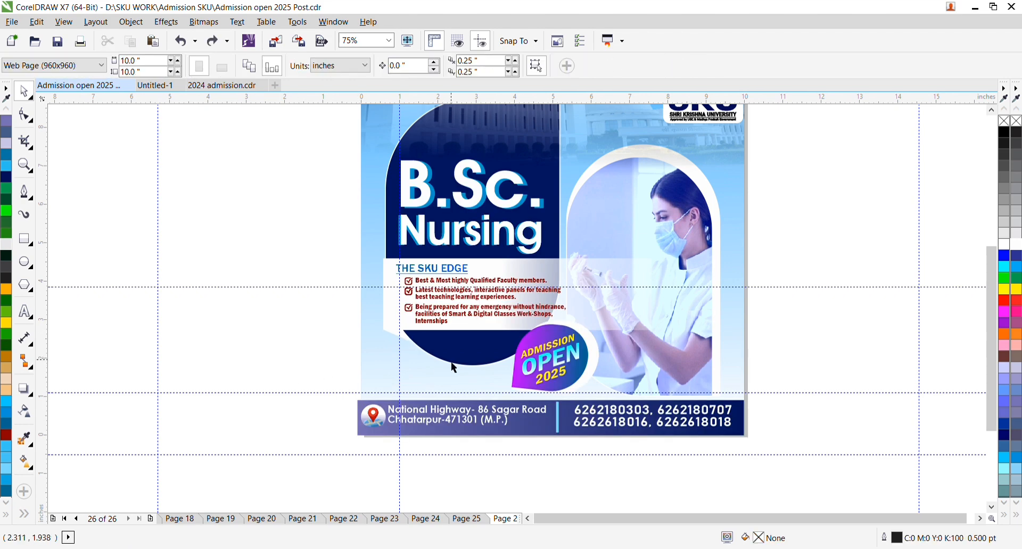
scroll(451, 360, "down", 2)
left_click(333, 342)
scroll(482, 338, "up", 1)
scroll(474, 346, "up", 2)
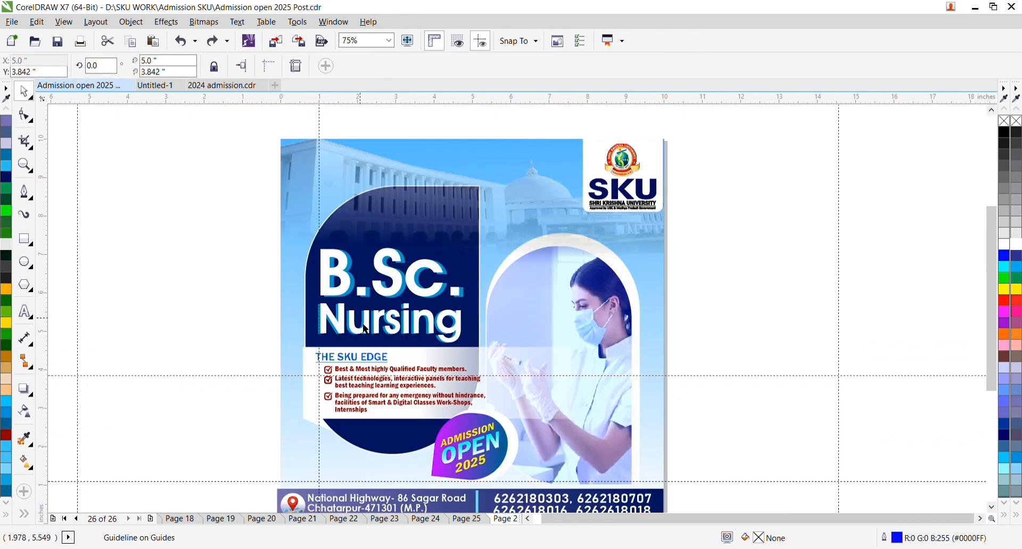
key("Escape")
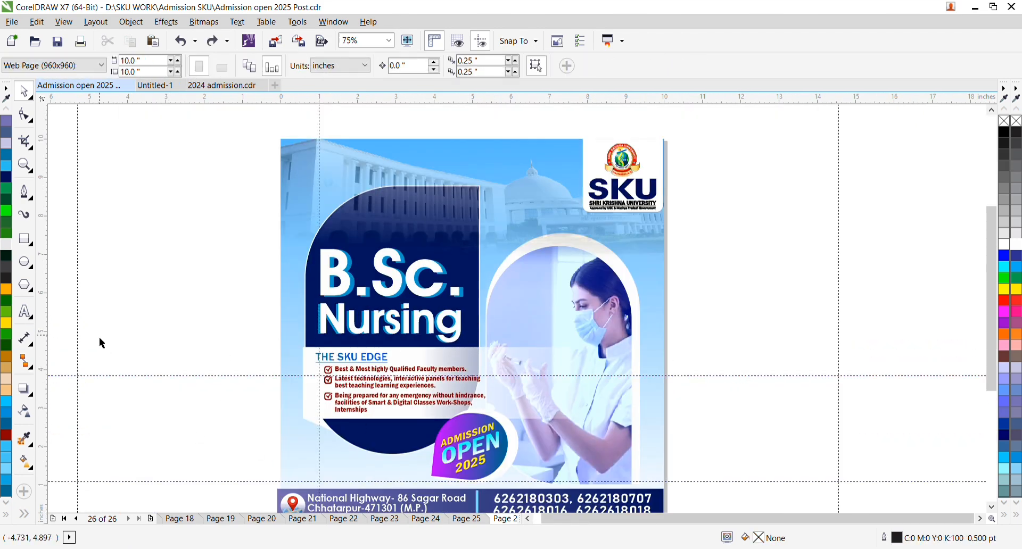
Step: Thicken the white outline of the navy rounded shape inside the PowerClip to 12.021 pt and finish editing the contents
left_click(399, 190)
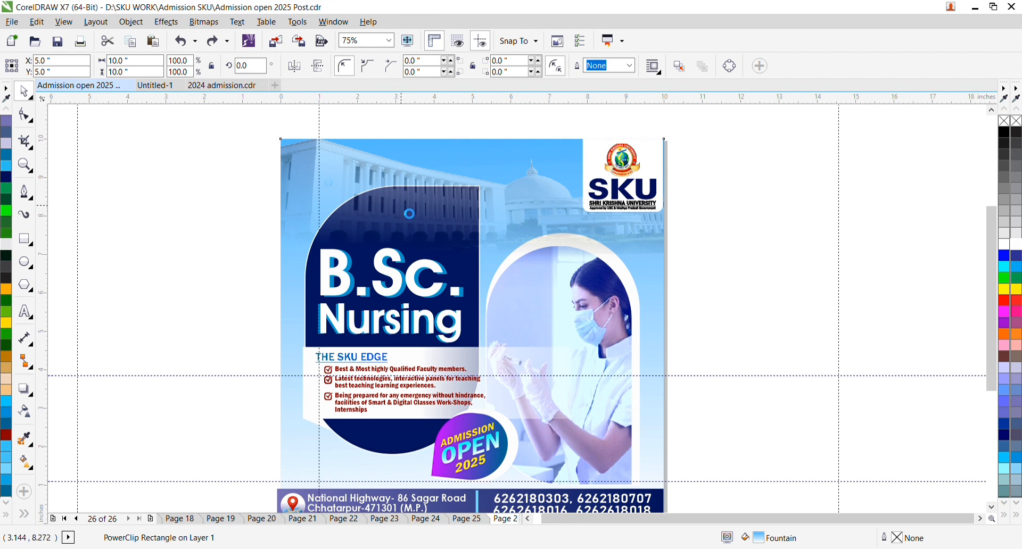
left_click(466, 201)
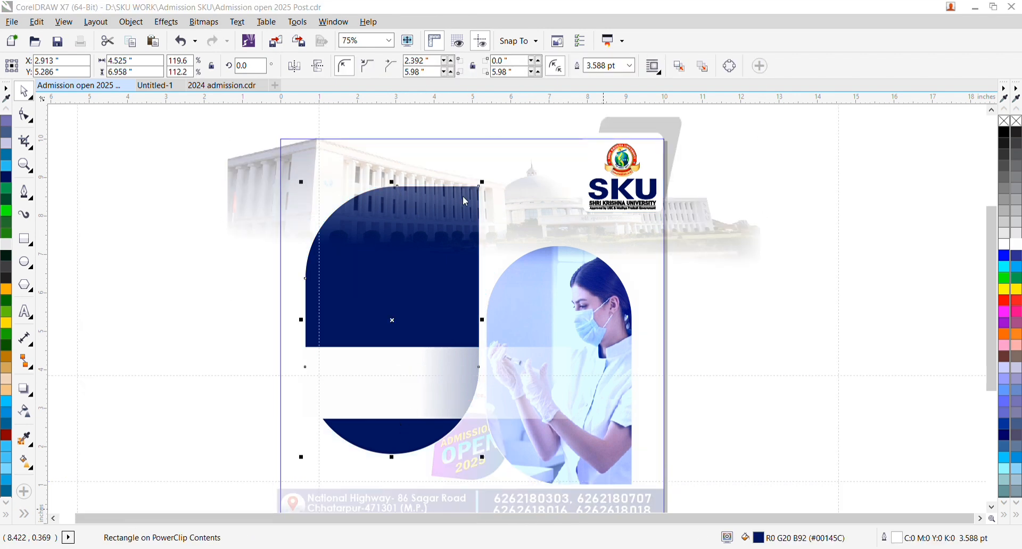
left_click(495, 420)
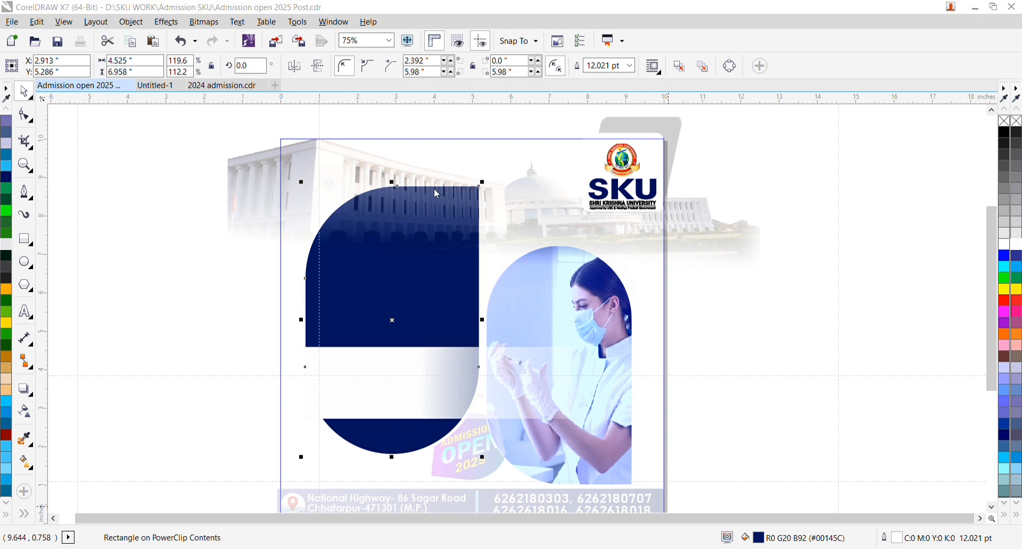
left_click(475, 127, "ctrl")
left_click(768, 371)
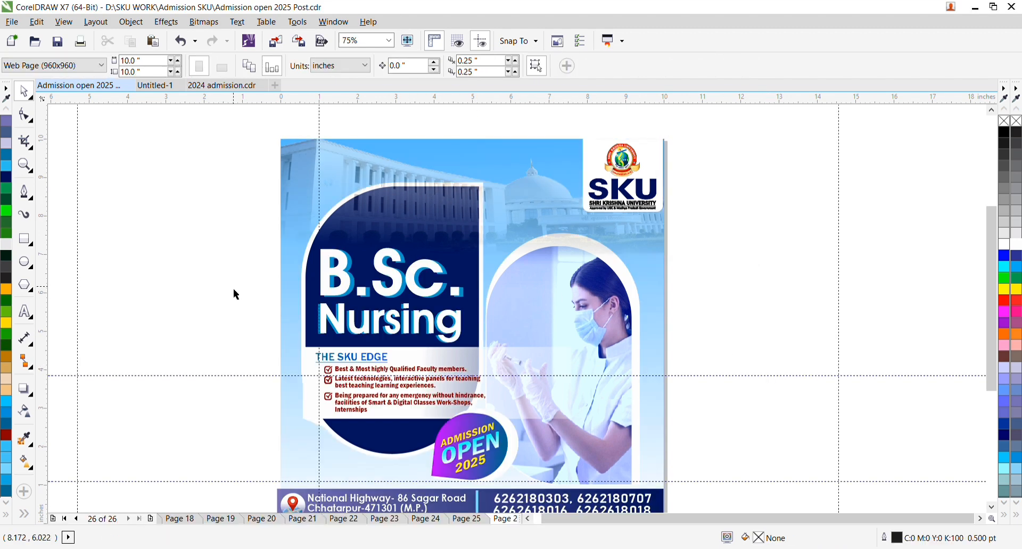
Step: Examine the whole poster and close-ups of the heading, feature list, campus building and logo
left_click(24, 167)
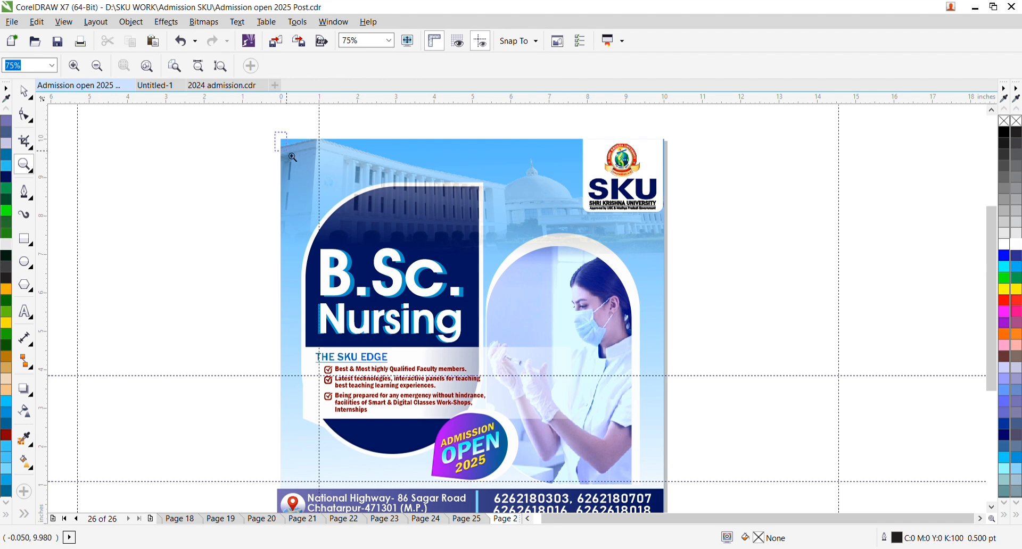
left_click_drag(292, 157, 650, 511)
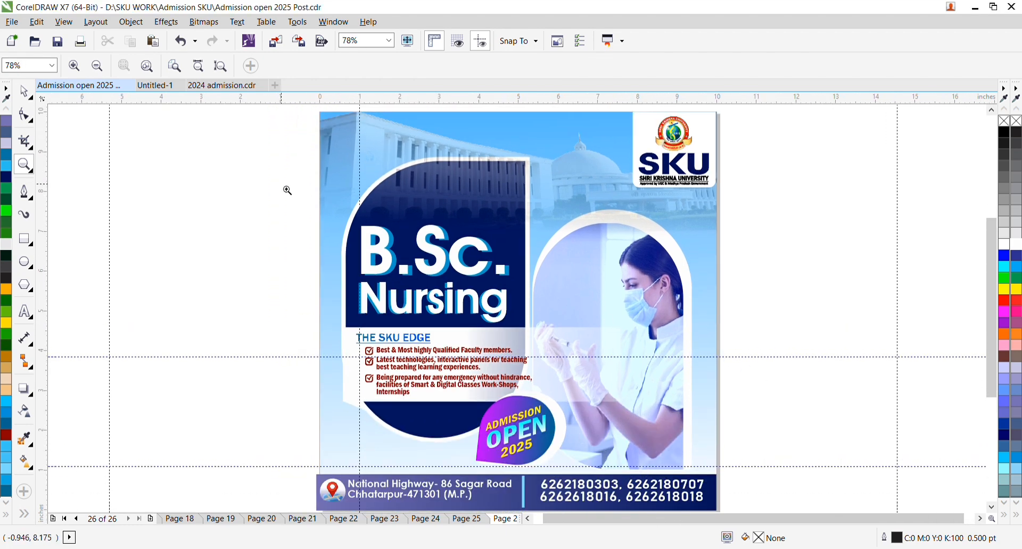
left_click_drag(288, 190, 648, 345)
left_click_drag(143, 226, 617, 495)
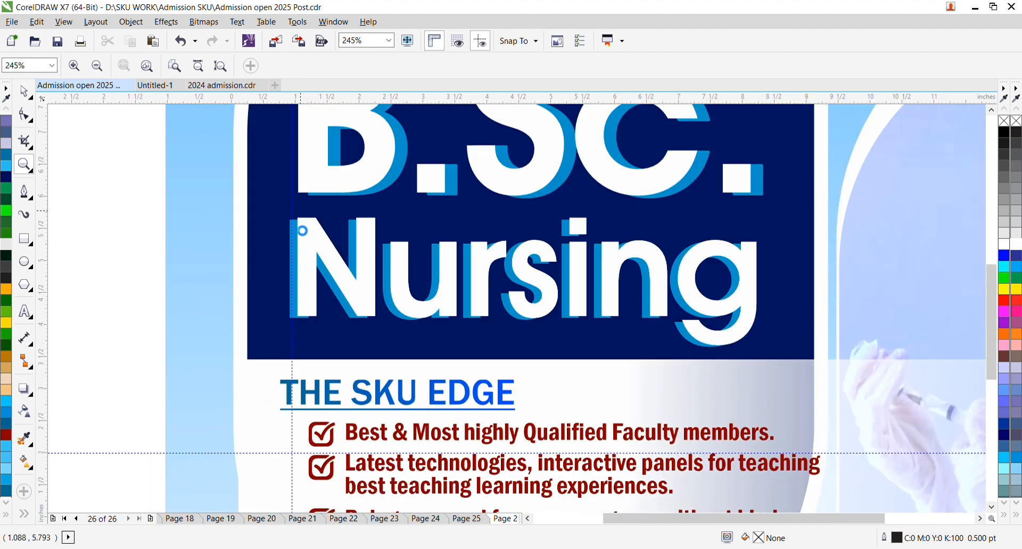
scroll(301, 230, "down", 2)
scroll(410, 342, "up", 1)
scroll(586, 472, "down", 1)
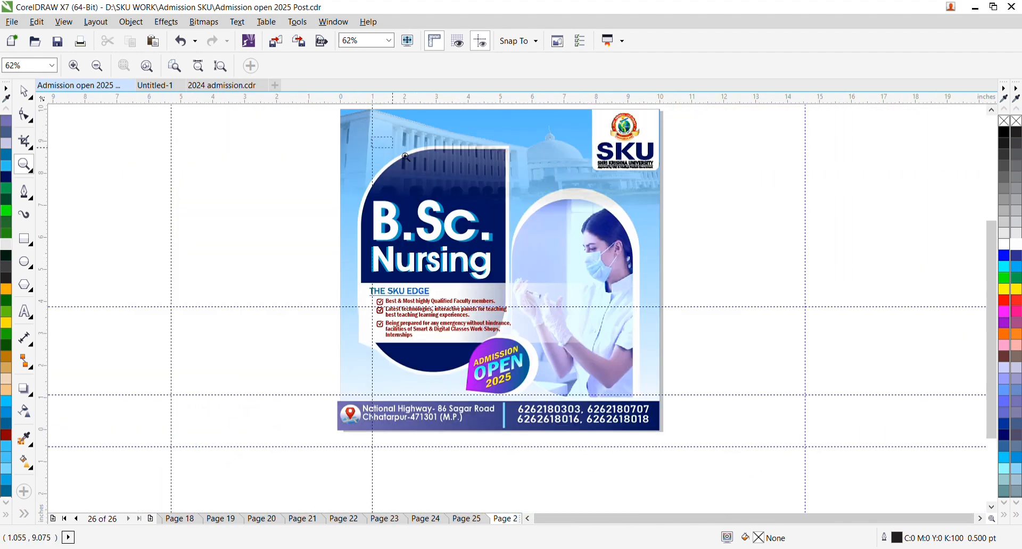
scroll(617, 149, "up", 1)
scroll(591, 319, "down", 1)
scroll(612, 245, "up", 1)
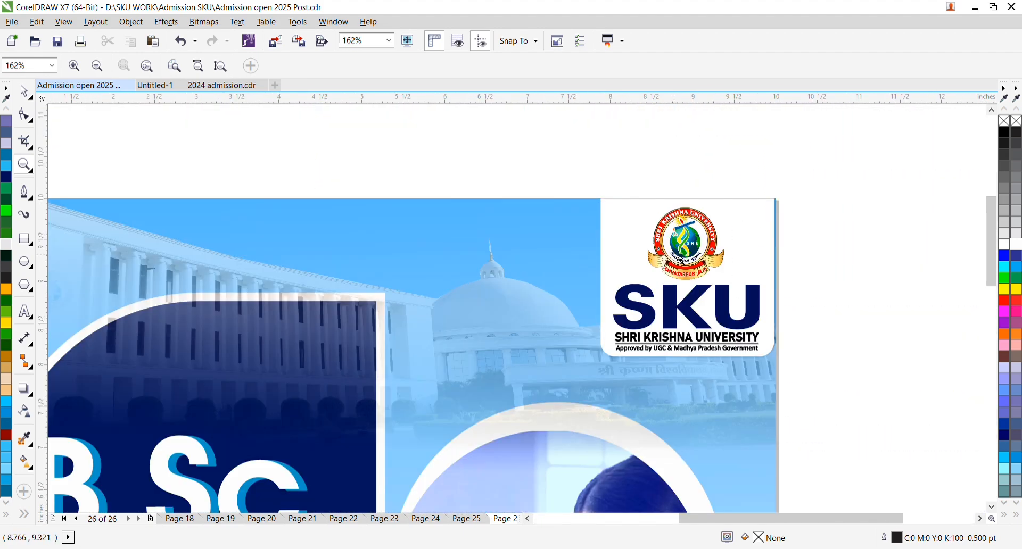
Step: Recolour the translucent three-line "Opportunity Starts here." text over the nurse photo in grey and deselect it
left_click_drag(263, 176, 829, 378)
scroll(120, 144, "down", 2)
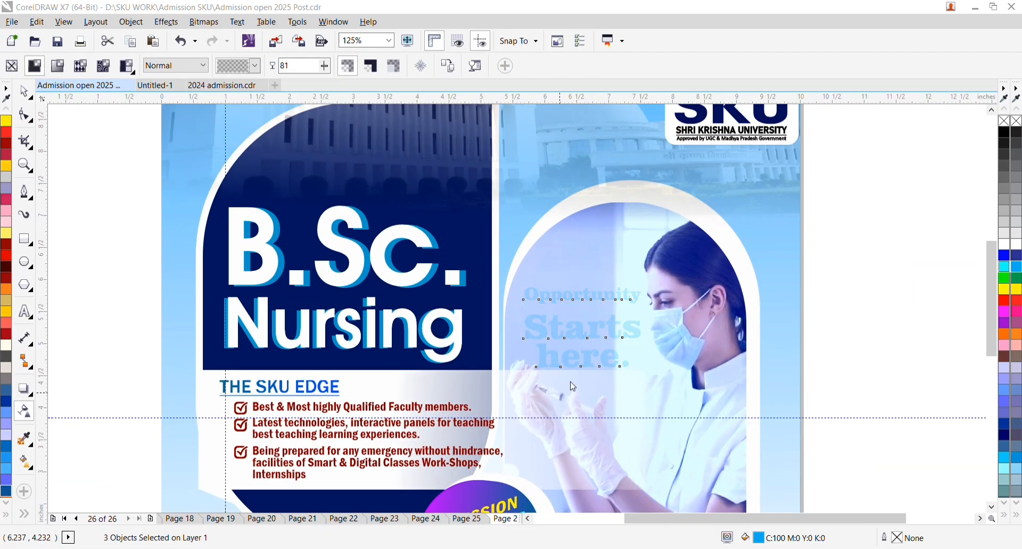
key("space")
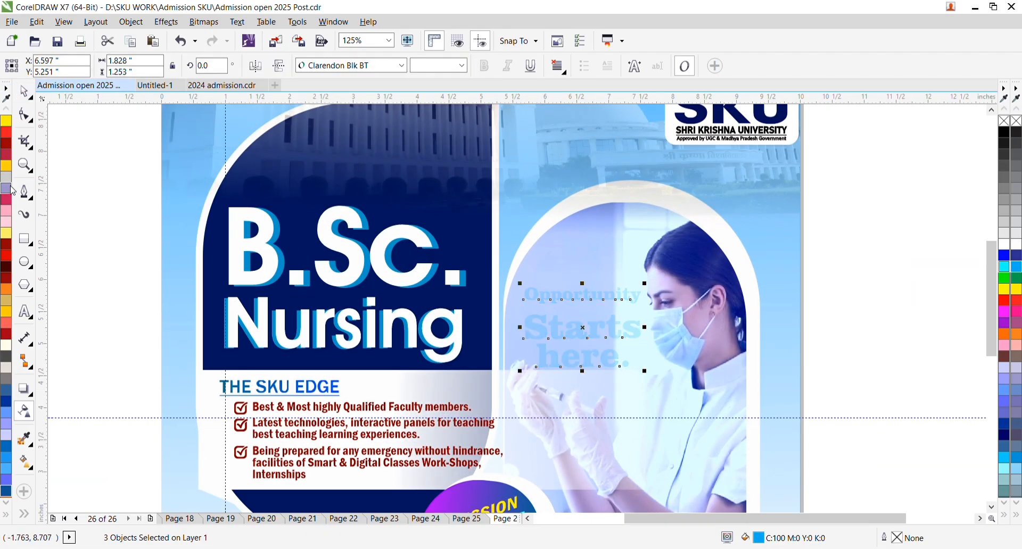
left_click(876, 244)
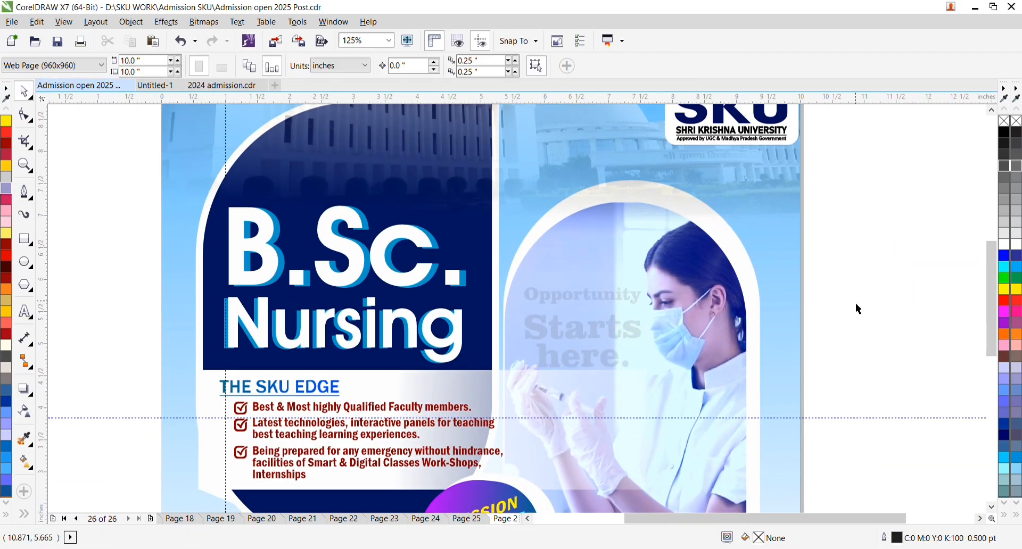
Step: Nudge the "Opportunity" line of the faint slogan slightly so it is offset from the lines below, and deselect it
left_click(590, 307)
left_click_drag(590, 307, 585, 309)
left_click(812, 328)
scroll(782, 311, "down", 1)
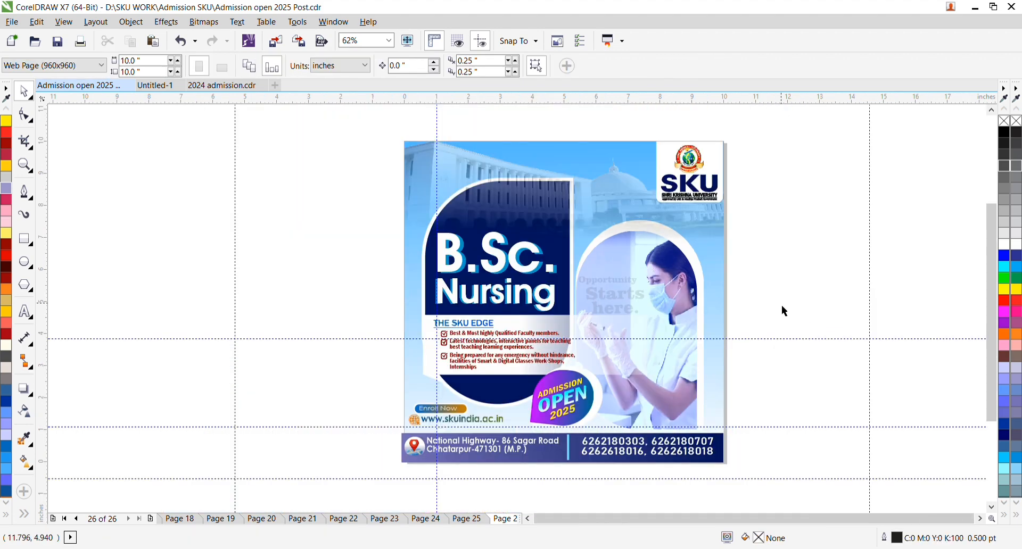
Step: Add a "+" as artistic text, enlarge it to about 1.67 inches over the navy shape above "B.Sc.", and make it bold
left_click(24, 312)
left_click(144, 308)
type("+")
left_click(24, 92)
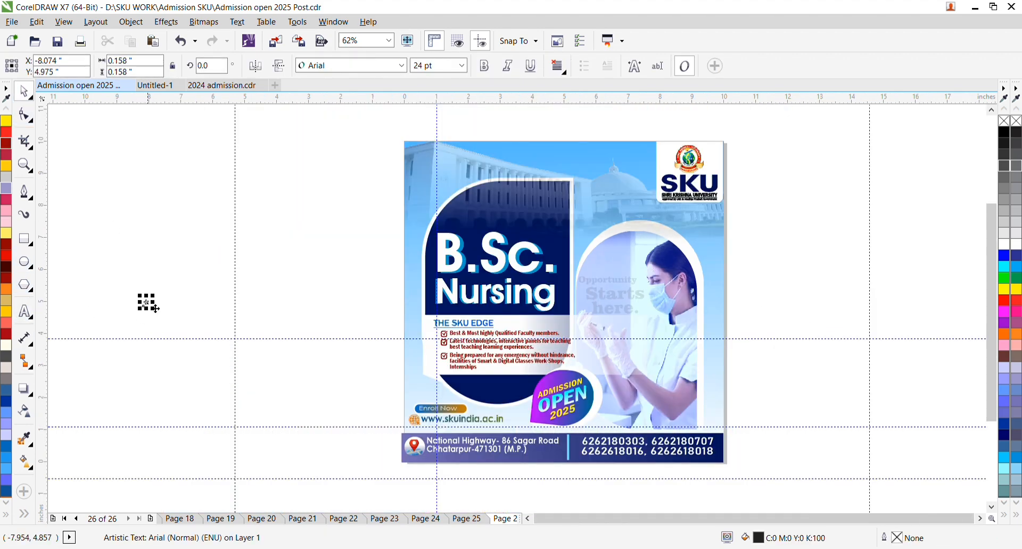
left_click_drag(154, 309, 545, 198)
left_click(483, 66)
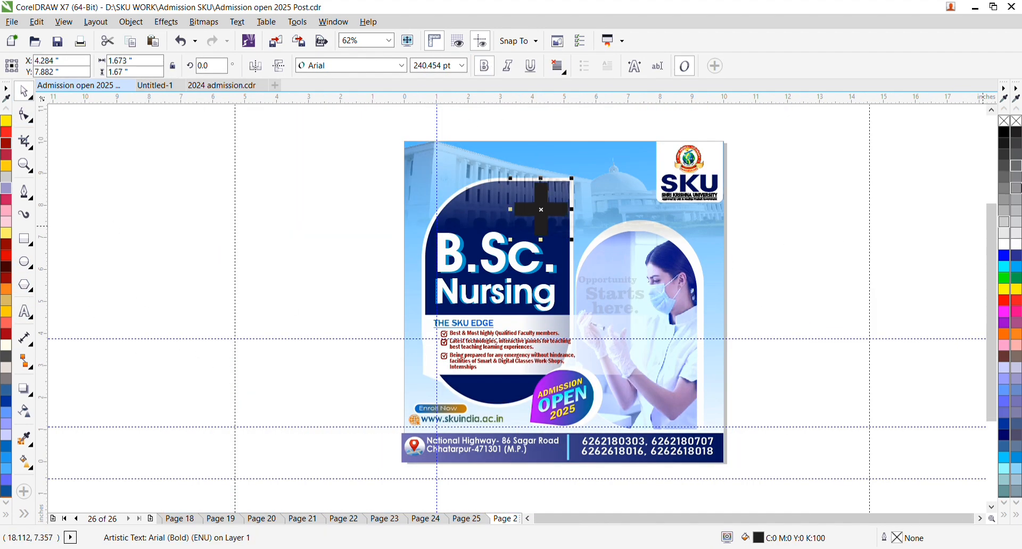
Step: Fill the plus sign on the navy shape with Baby Blue and apply a uniform transparency to it
left_click(1015, 166)
left_click(6, 422)
left_click(8, 414)
left_click(24, 412)
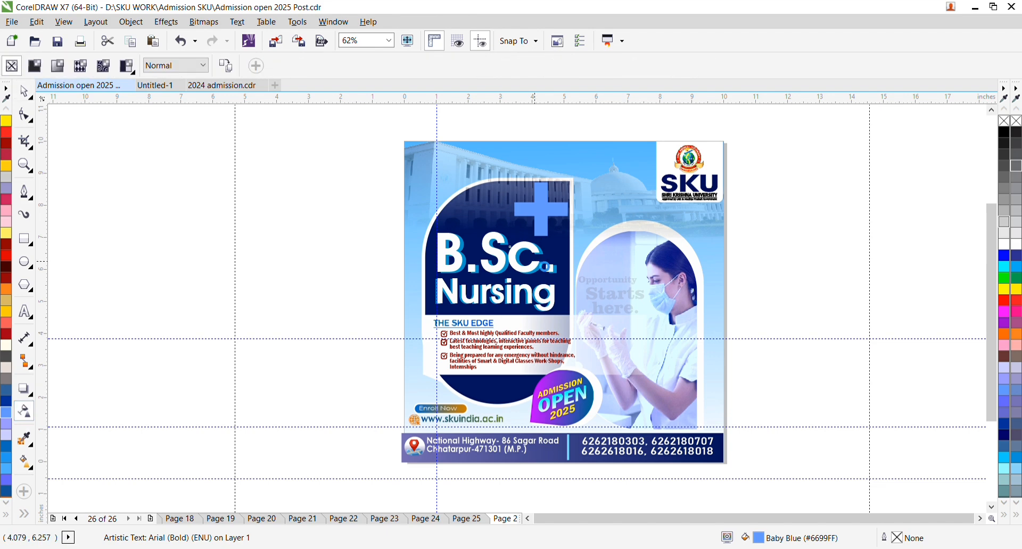
left_click(35, 66)
left_click(255, 66)
left_click(266, 128)
Step: Copy the plus sign to the campus building's dome beside the SKU logo, recolour the copy black and deselect it
left_click(24, 93)
left_click_drag(543, 212, 621, 179)
left_click(1016, 134)
left_click_drag(650, 138, 643, 146)
left_click(641, 126)
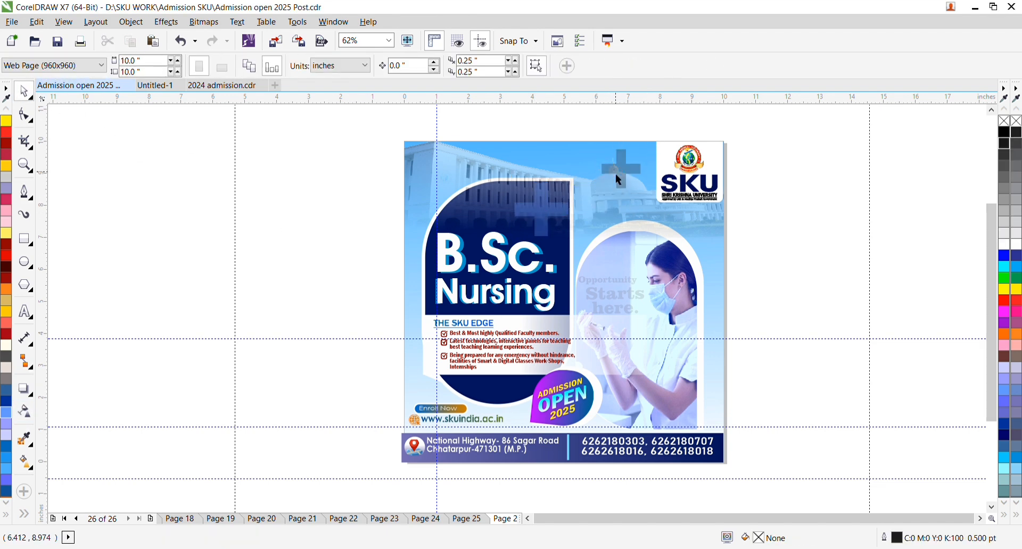
Step: Give the black plus sign over the building's dome a uniform transparency of 81 and deselect it
left_click(617, 173)
left_click(24, 411)
left_click_drag(618, 200, 624, 124)
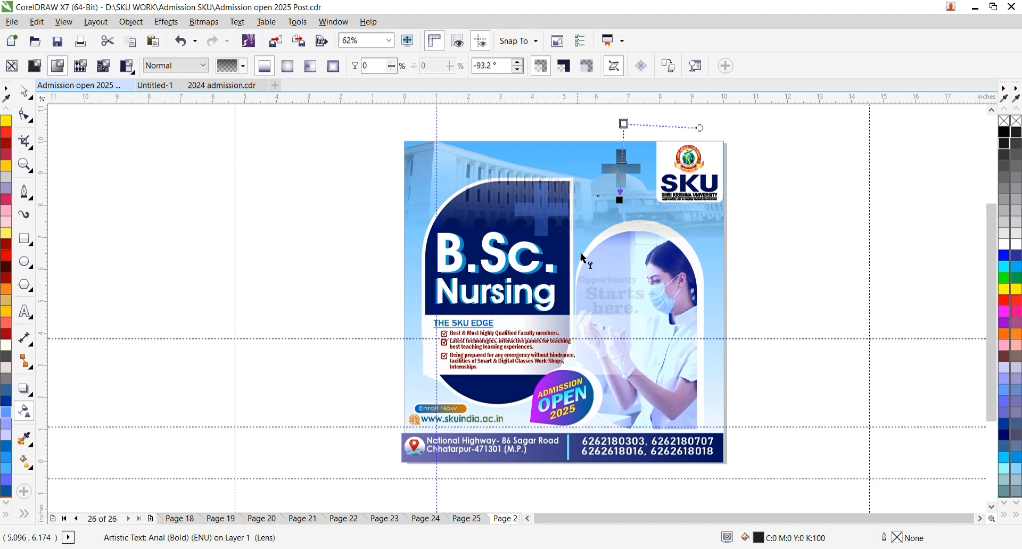
left_click(11, 66)
left_click(34, 66)
left_click_drag(619, 208, 619, 215)
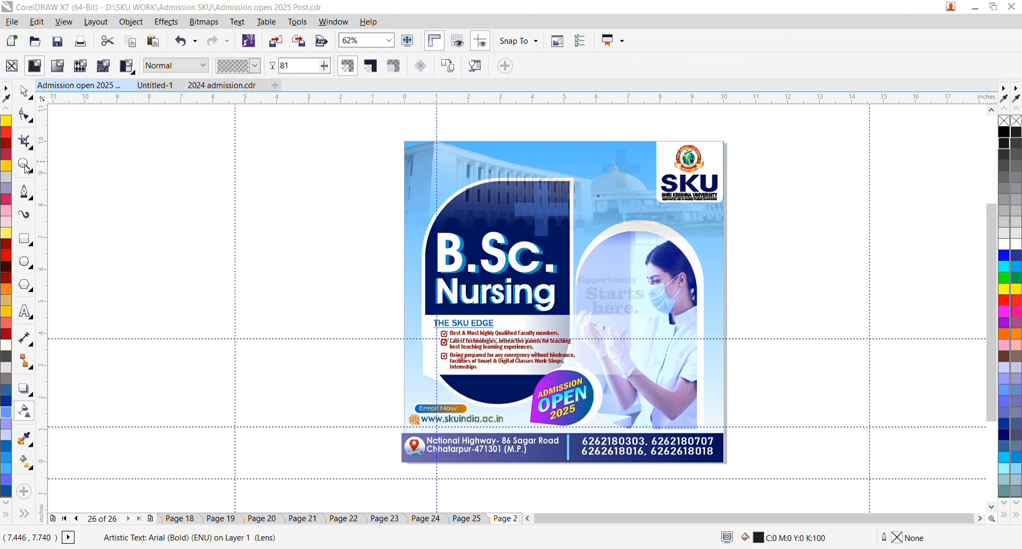
left_click(24, 92)
left_click(779, 315)
Step: Copy the faint black plus sign from the dome onto the nurse's coat in the arched photo and deselect it
left_click(621, 170)
left_click_drag(622, 170, 676, 366)
right_click(677, 366)
left_click(906, 399)
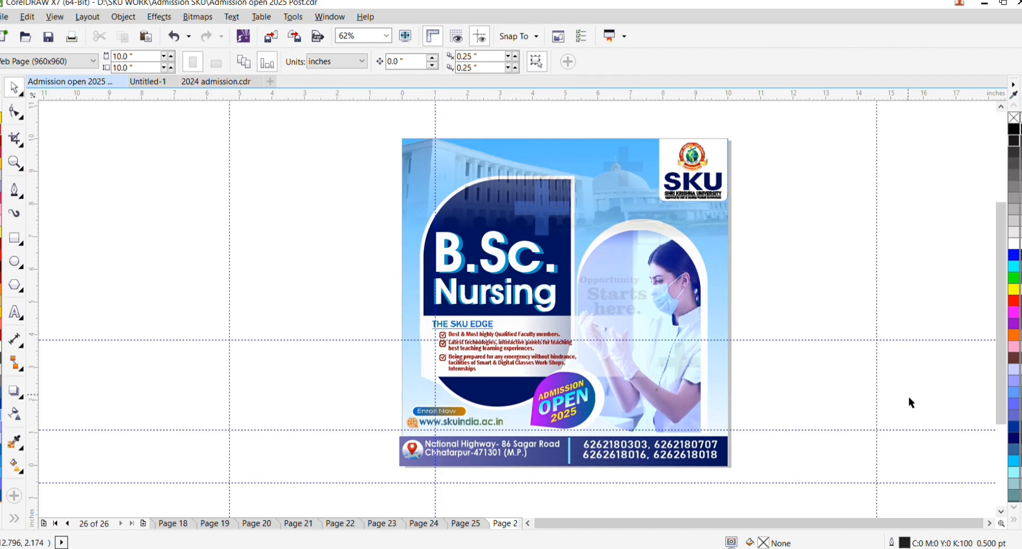
Step: Examine the finished poster as a whole and in close-ups of the heading, feature list, nurse photo and faint plus signs
key("z")
left_click_drag(392, 133, 727, 464)
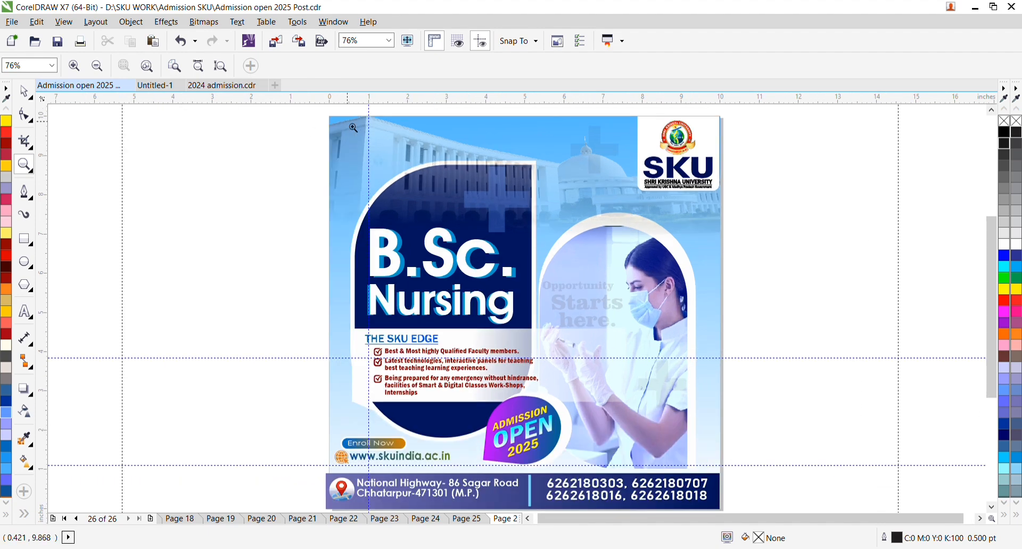
left_click_drag(265, 184, 818, 444)
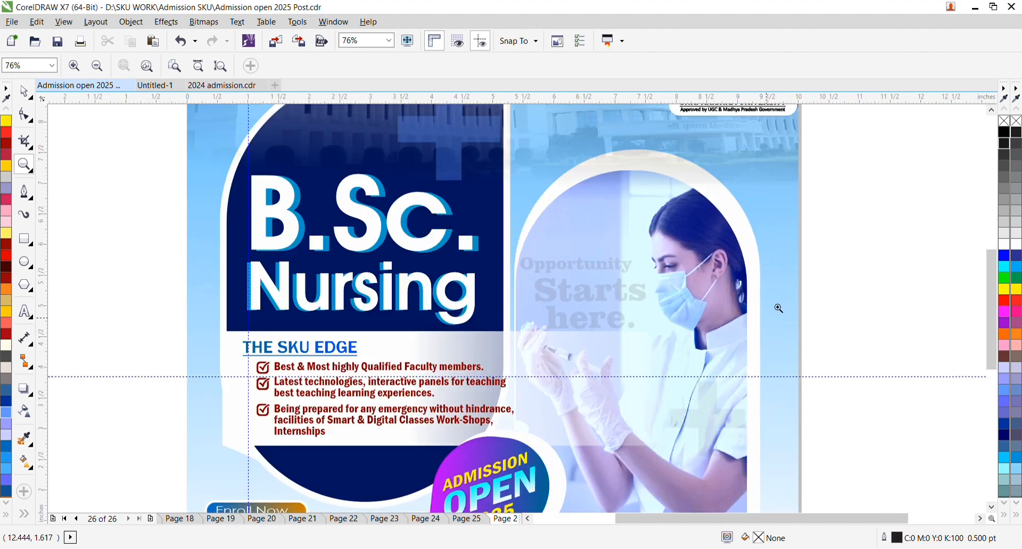
left_click_drag(854, 160, 367, 509)
scroll(503, 312, "down", 3)
left_click_drag(69, 282, 722, 504)
left_click_drag(851, 208, 446, 385)
scroll(492, 452, "down", 5)
left_click_drag(350, 191, 448, 241)
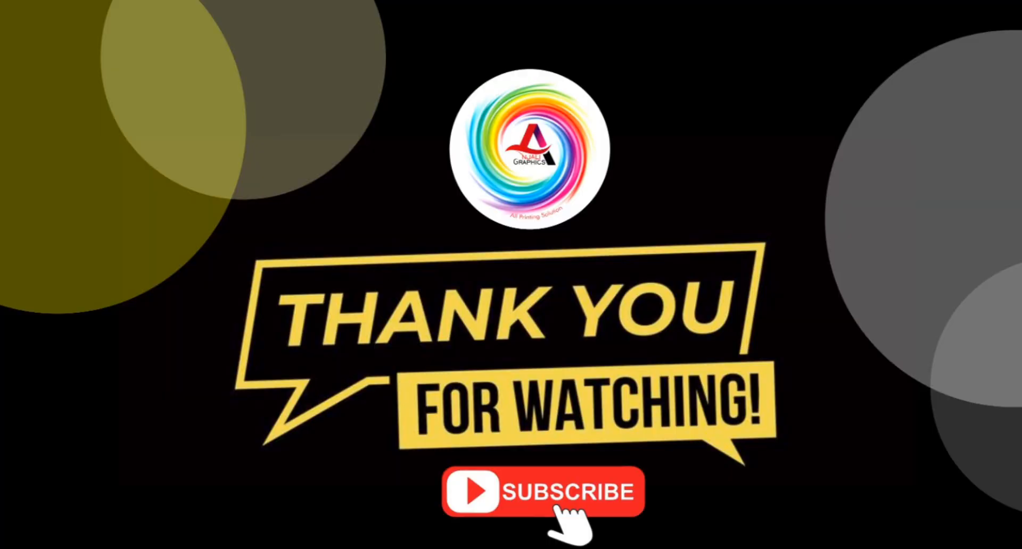